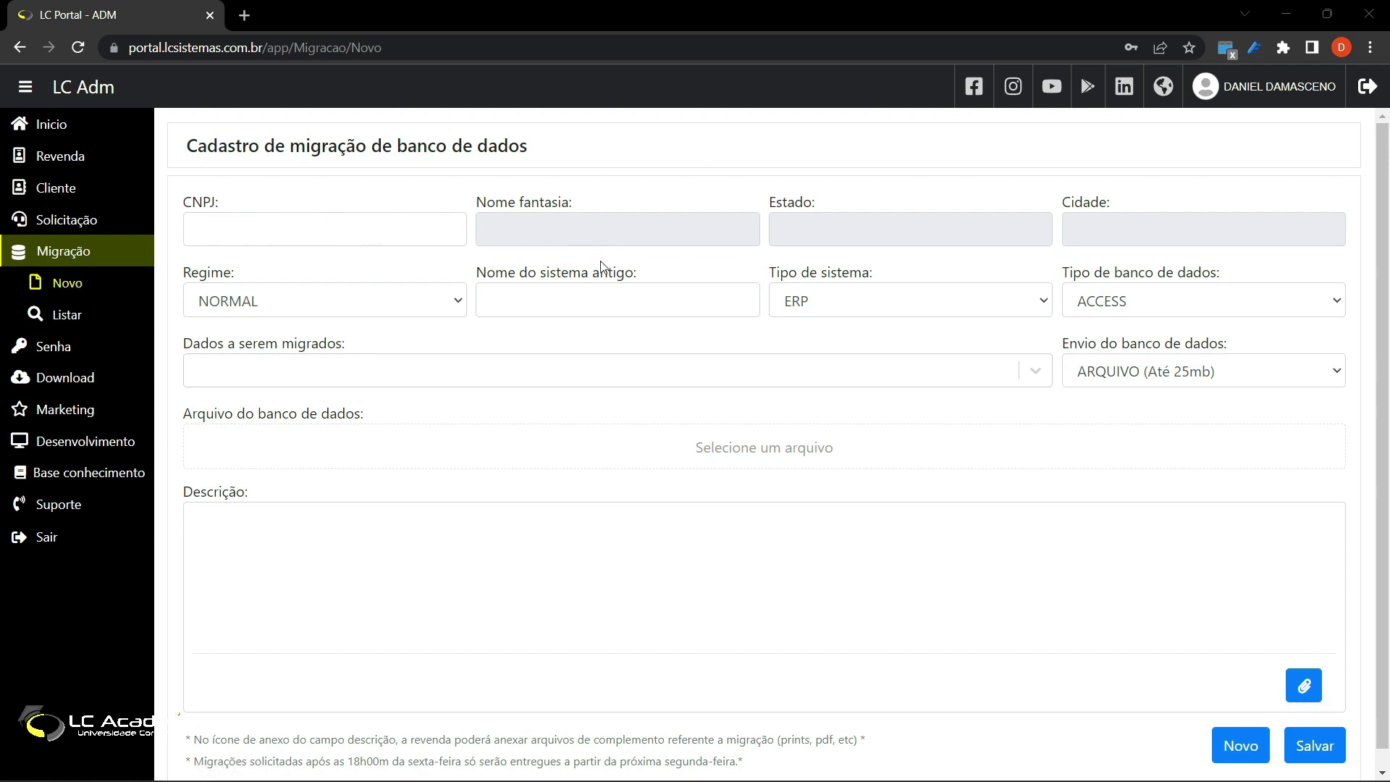
# Step: Confirm NORMAL regime, ERP system type and ACCESS database type, then open the data-to-migrate list
pyautogui.click(420, 305)
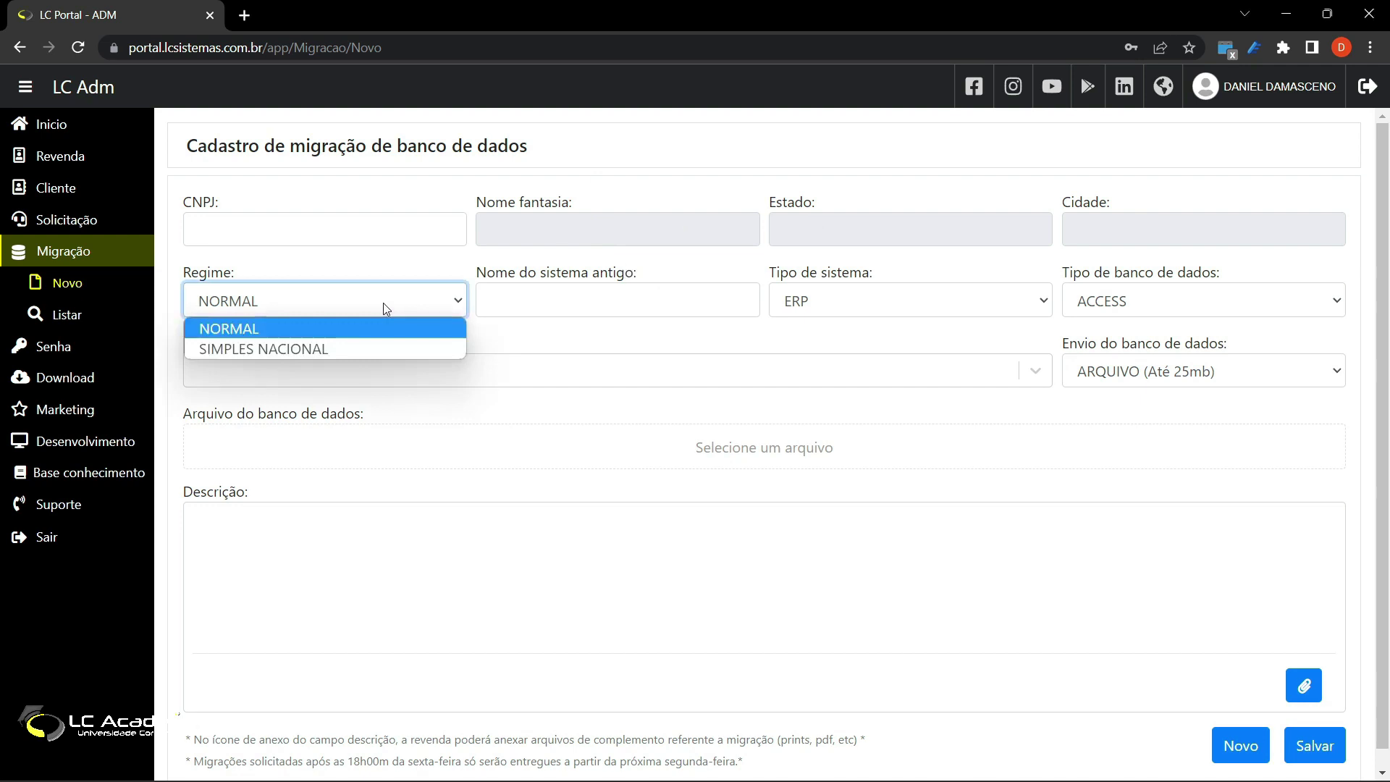
pyautogui.click(384, 302)
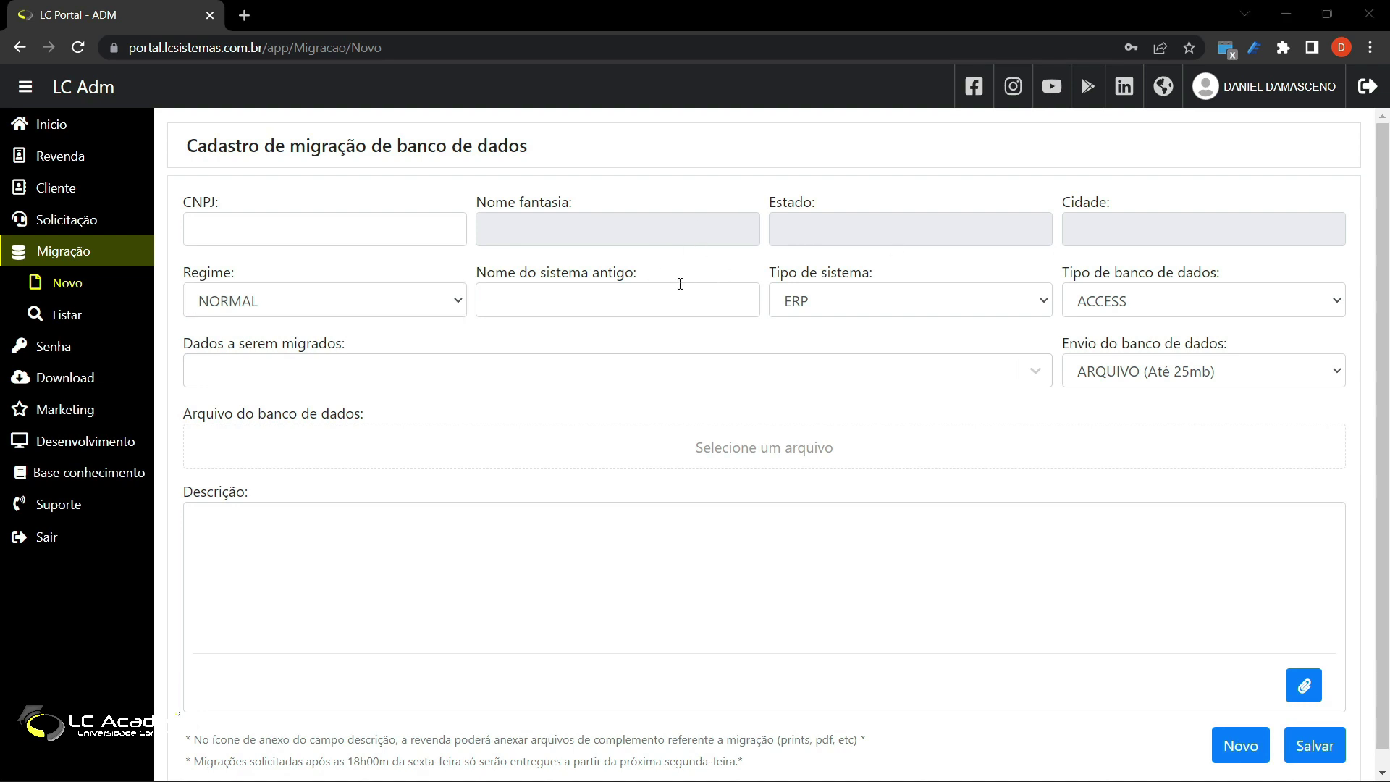
pyautogui.click(658, 293)
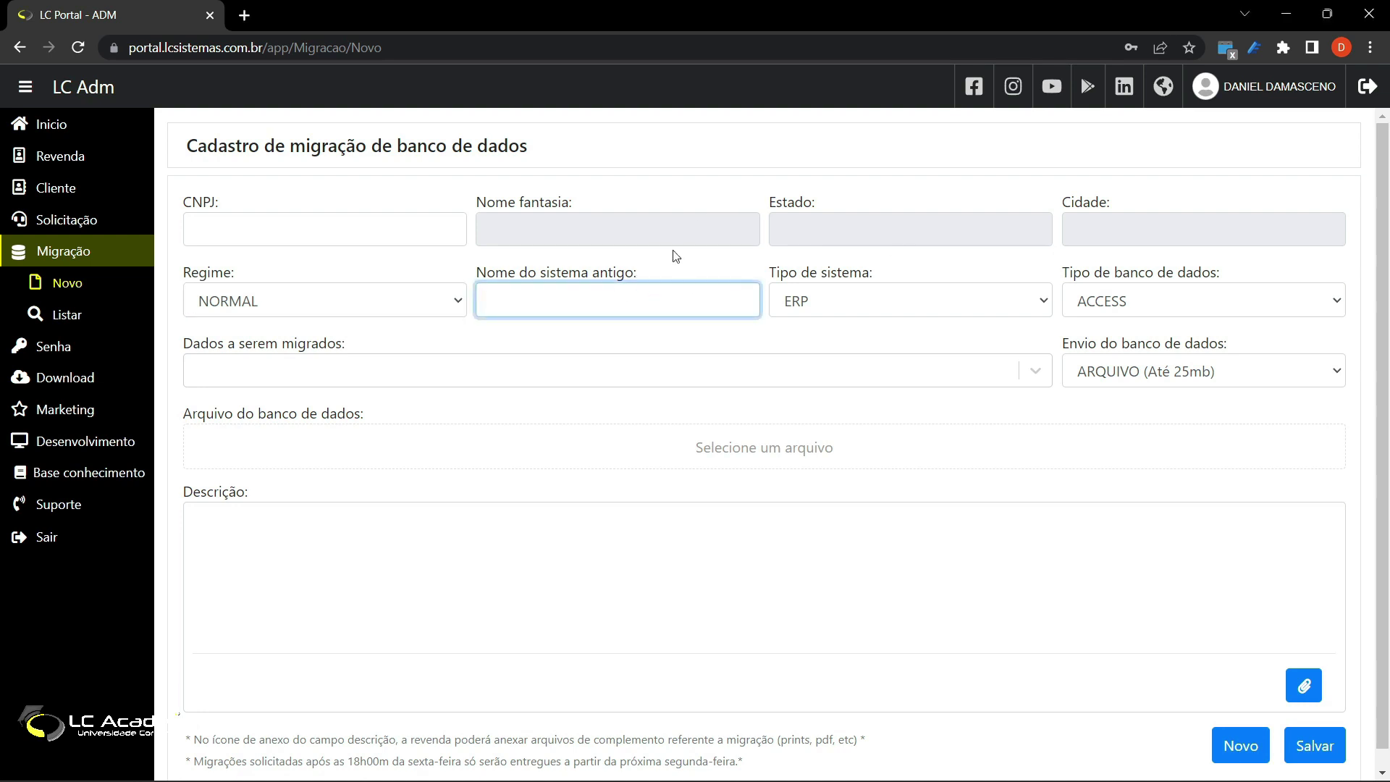
pyautogui.click(963, 307)
pyautogui.click(963, 306)
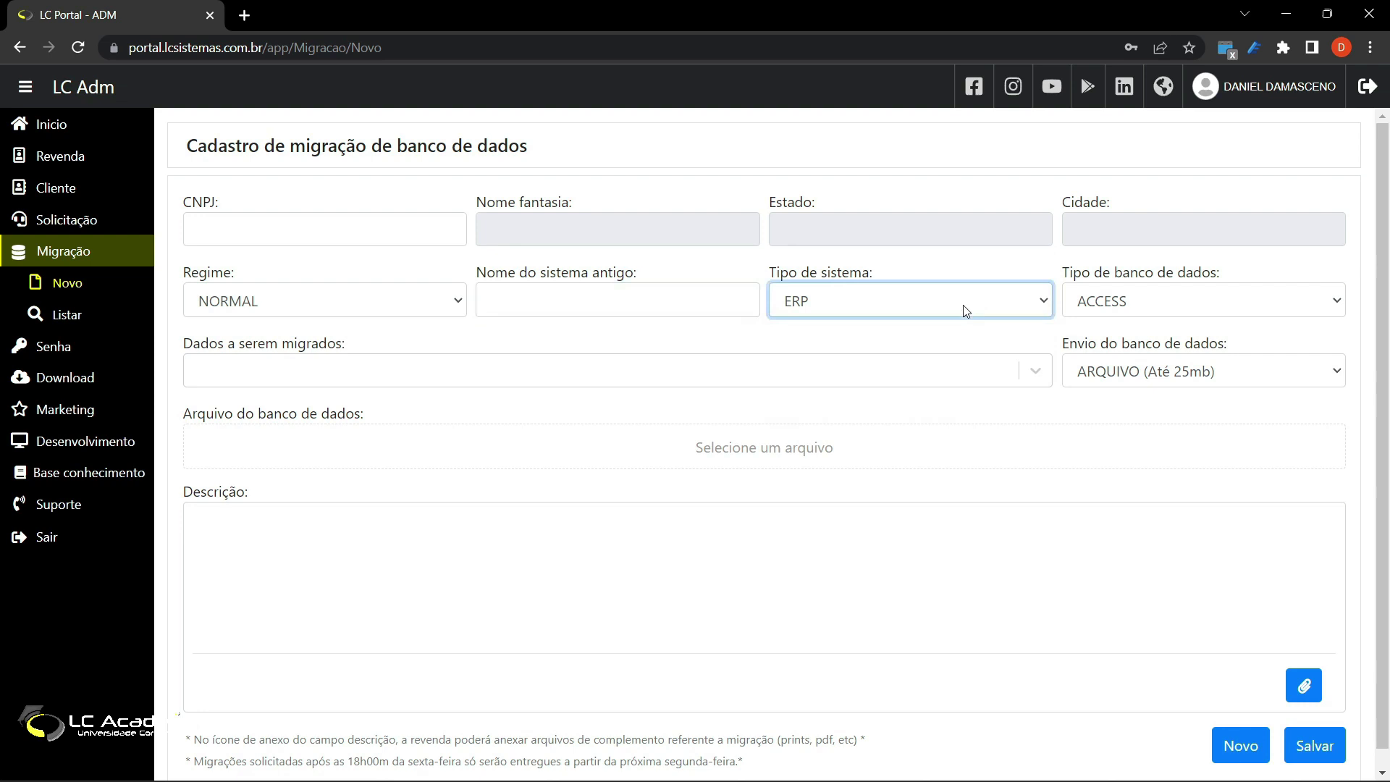
pyautogui.click(1201, 307)
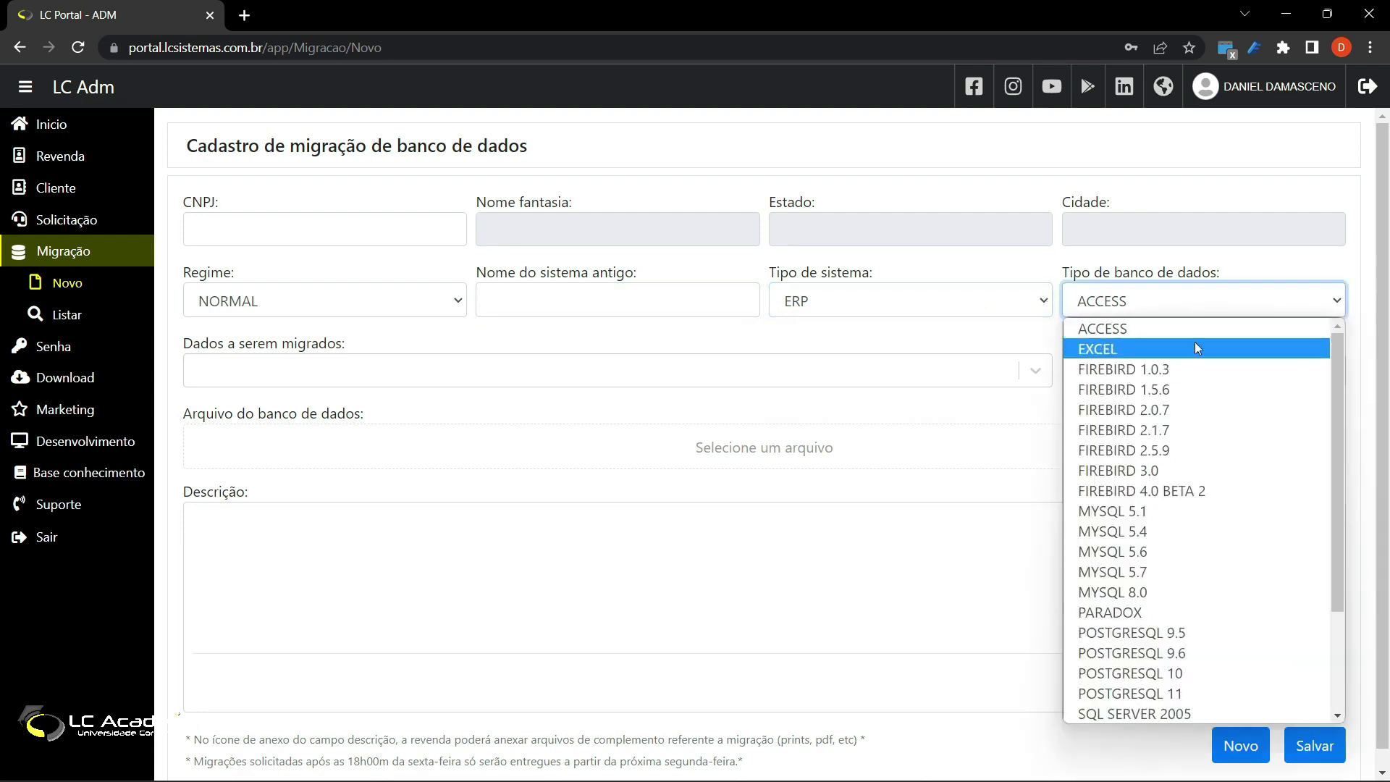
pyautogui.click(1183, 307)
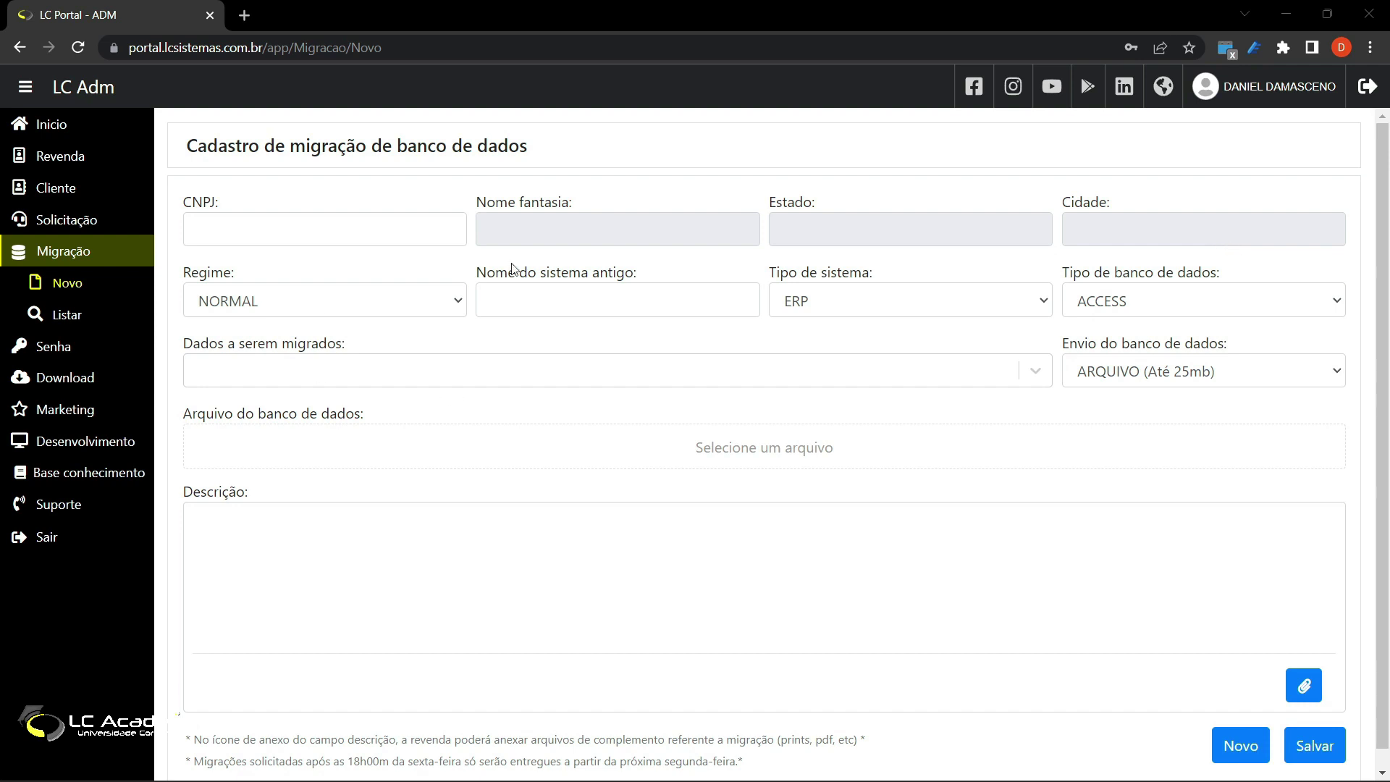
pyautogui.click(351, 373)
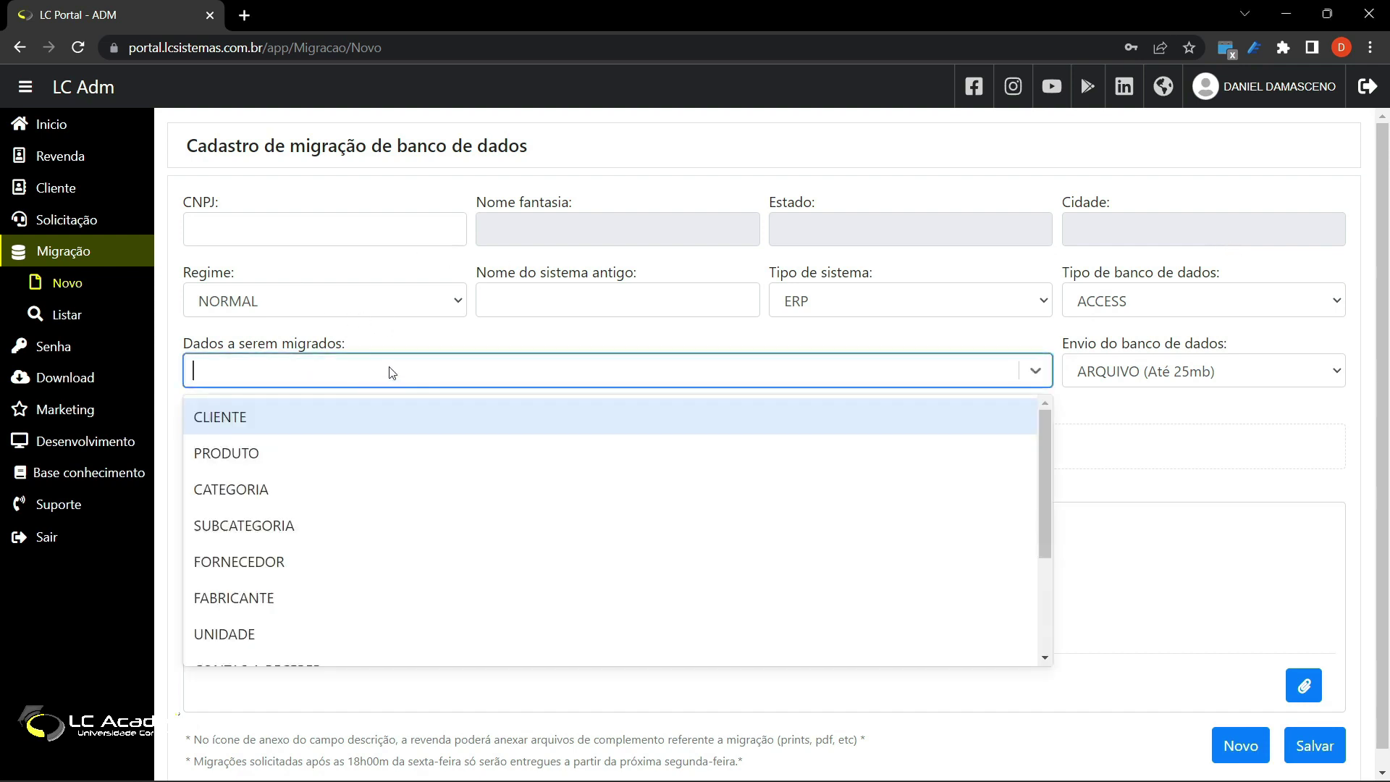
# Step: Add PRODUTO, CLIENTE, CATEGORIA, SUBCATEGORIA and FORNECEDOR chips to Dados a serem migrados
pyautogui.click(376, 448)
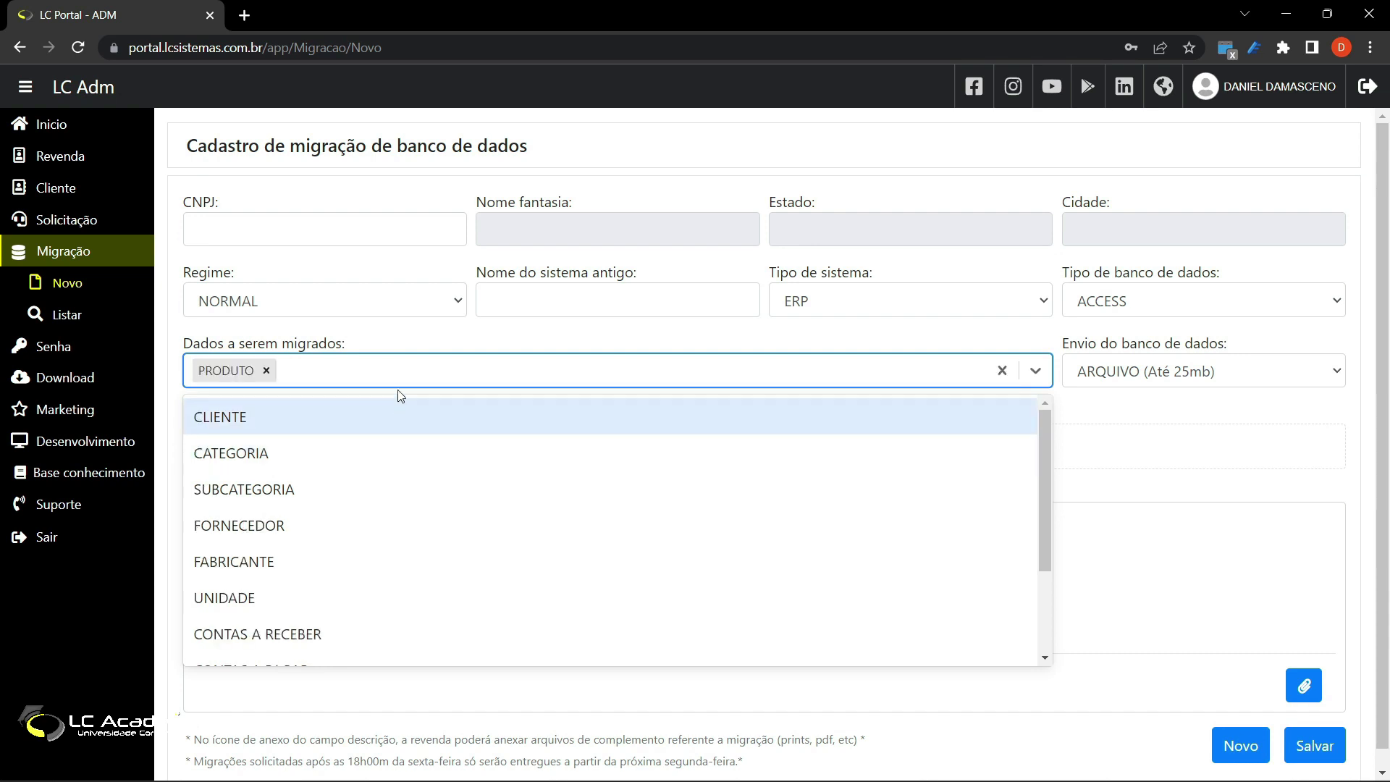
pyautogui.click(319, 415)
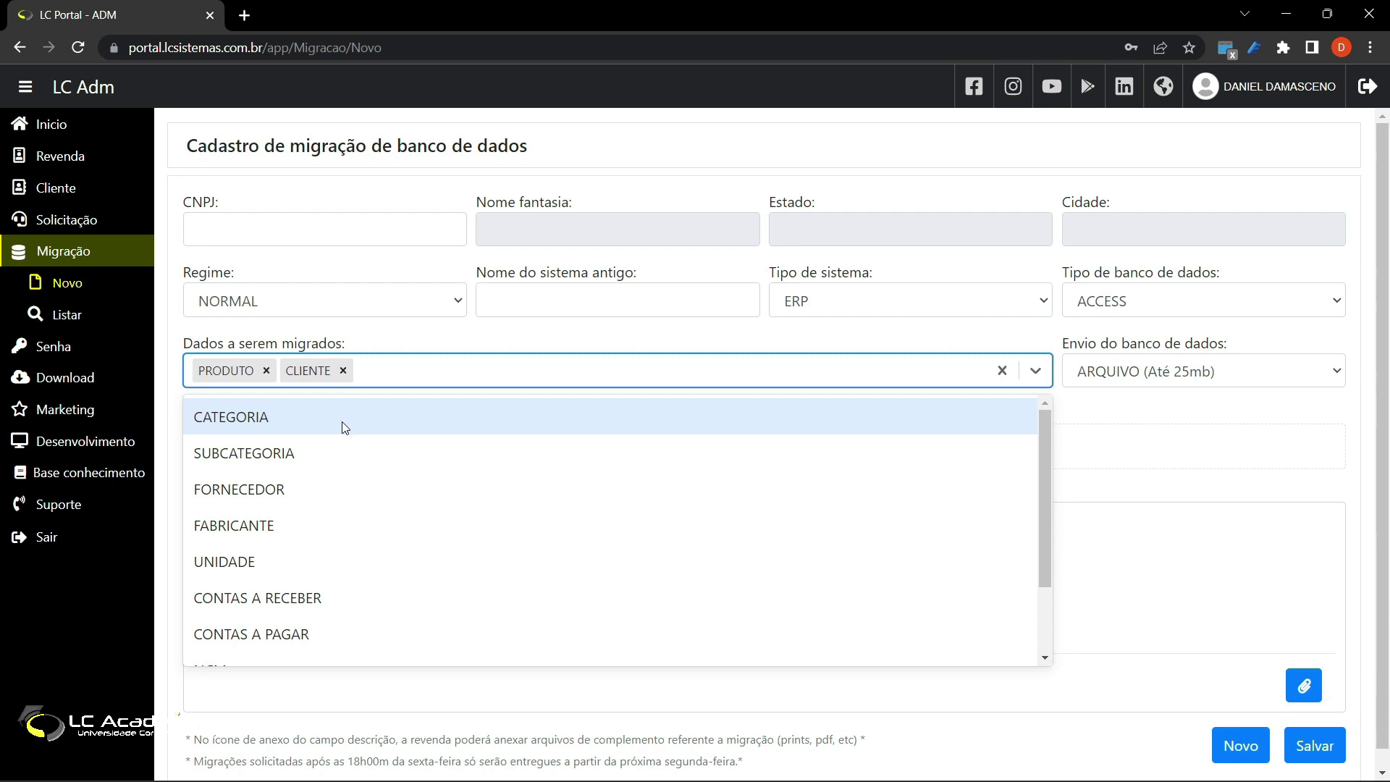
pyautogui.click(341, 422)
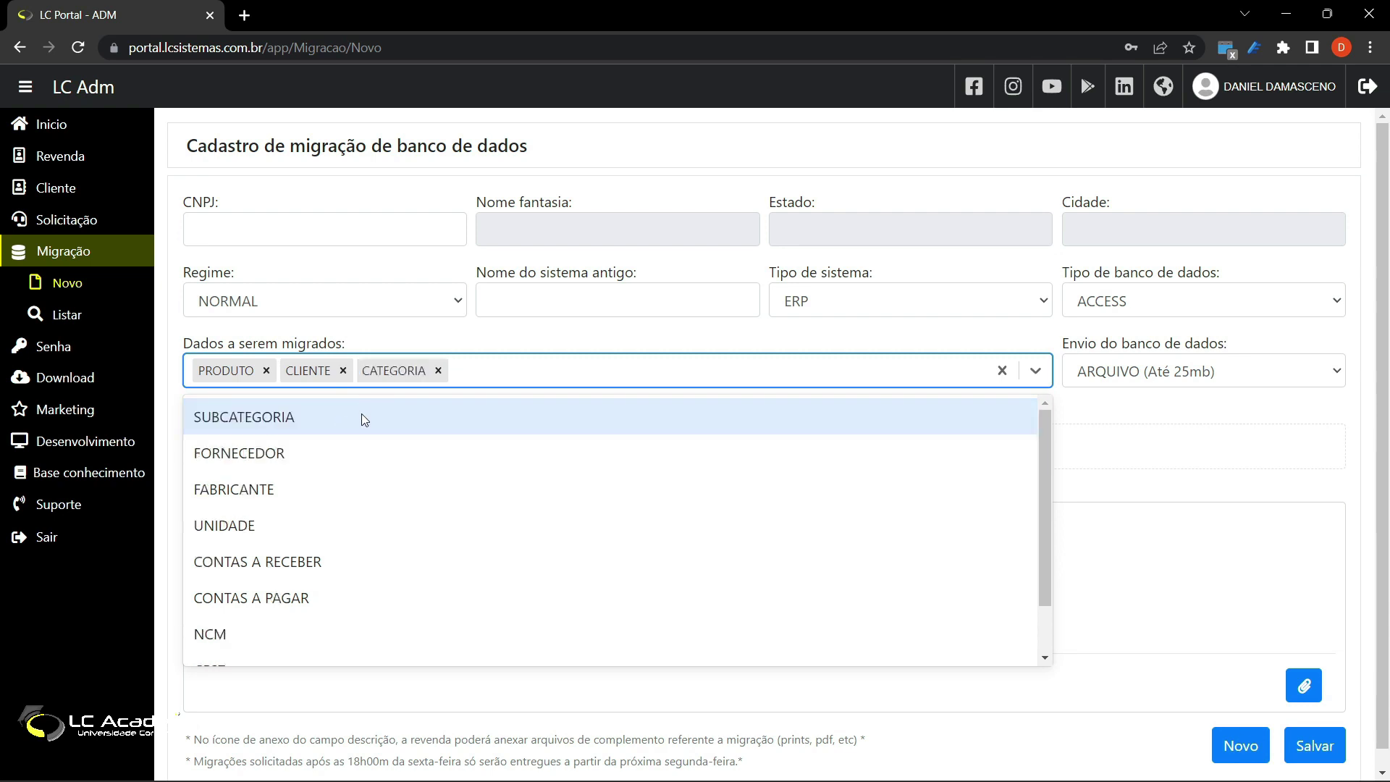
pyautogui.click(362, 414)
pyautogui.click(357, 421)
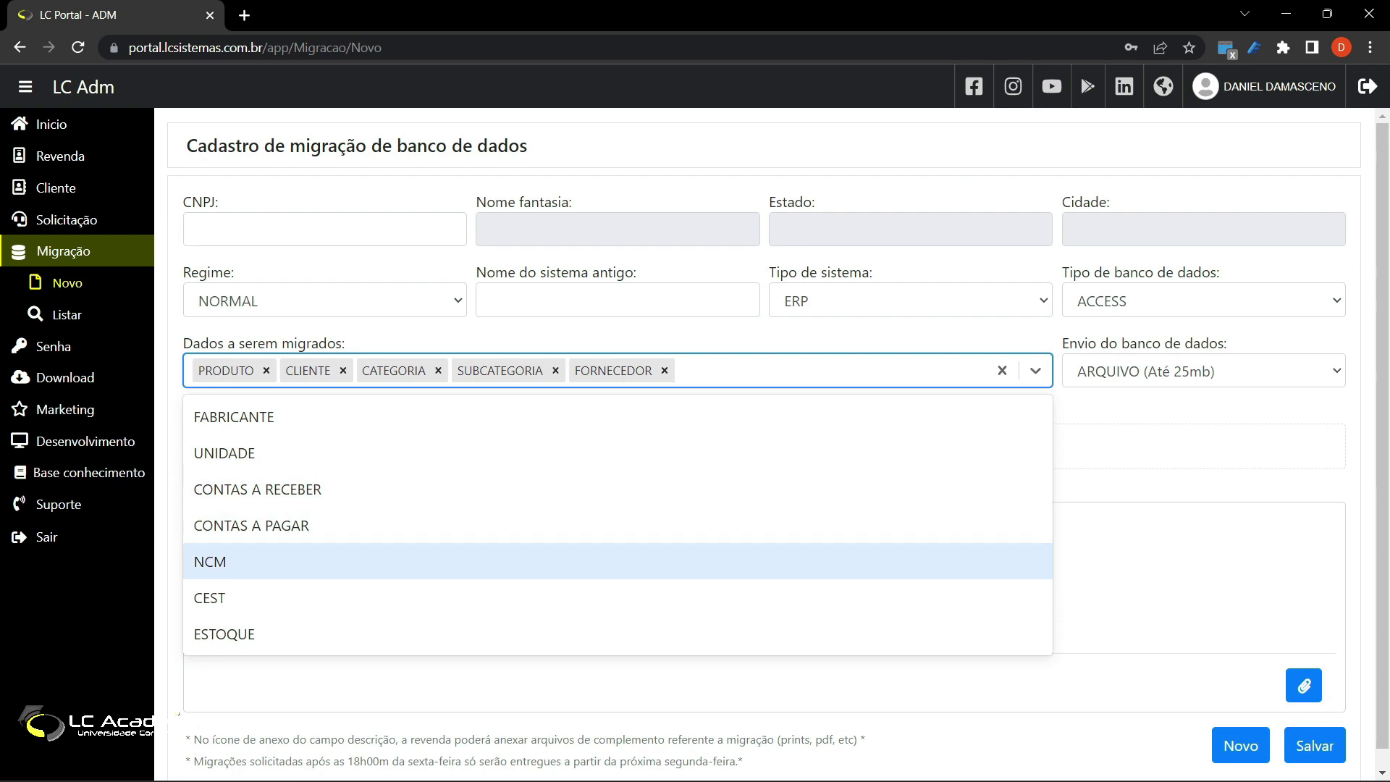
pyautogui.click(905, 370)
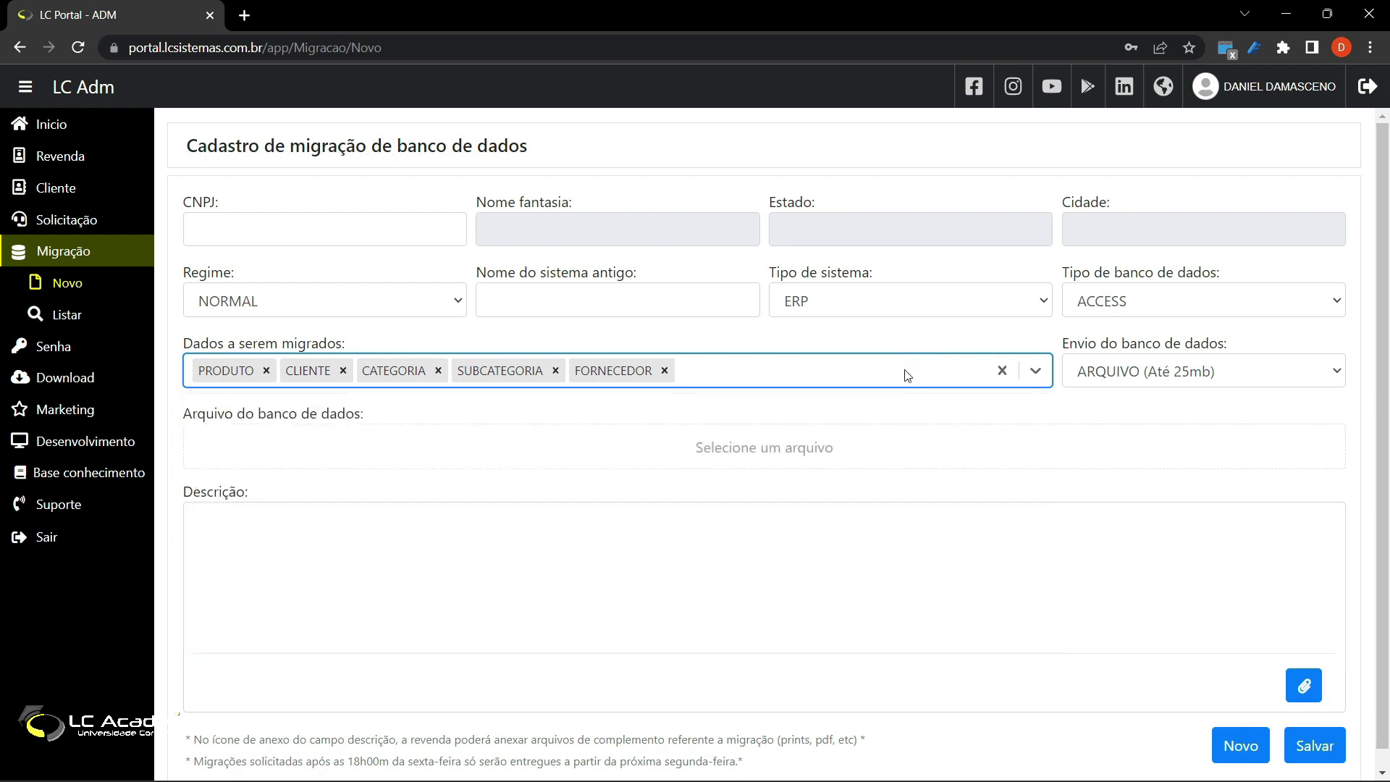
# Step: Keep file upload as delivery, then open and cancel the database file picker
pyautogui.click(1142, 376)
pyautogui.click(1141, 377)
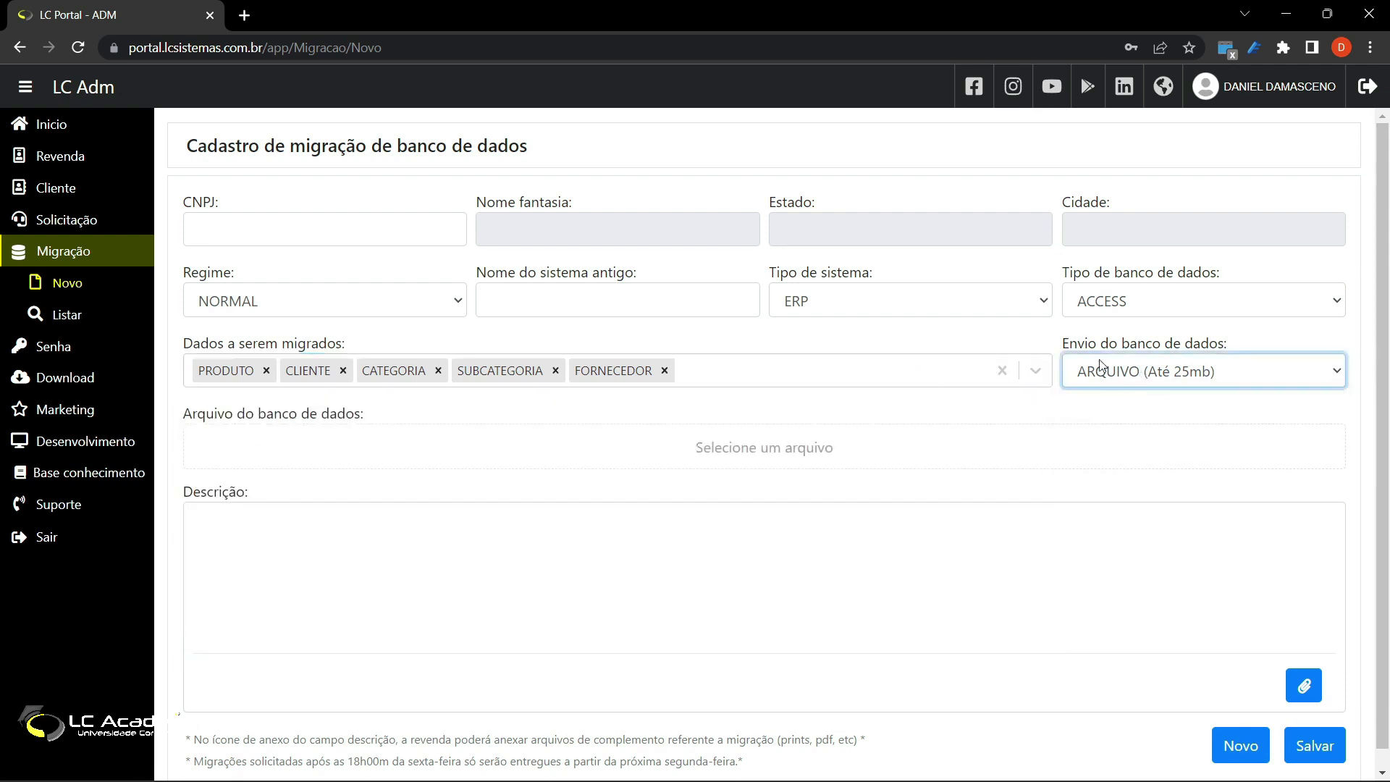
pyautogui.scroll(-1, 652, 427)
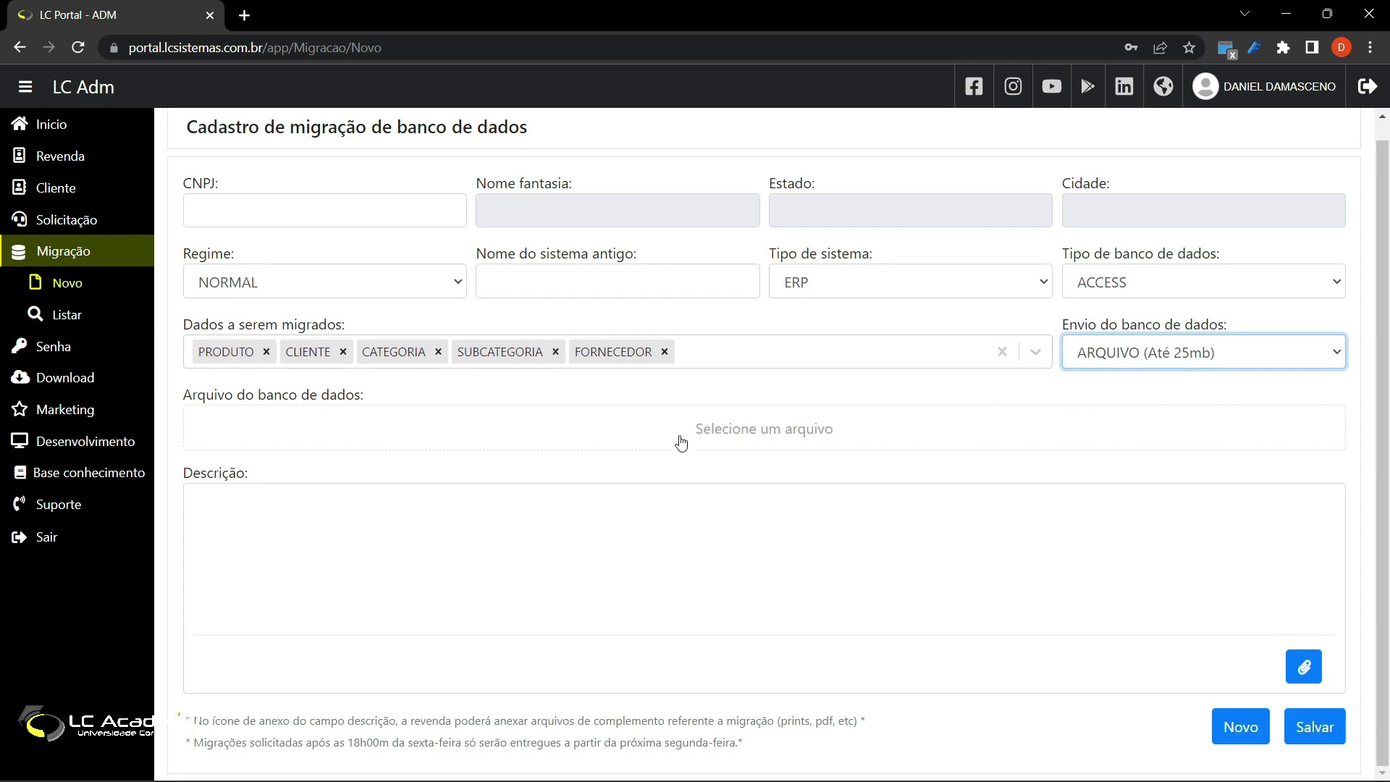
pyautogui.click(745, 429)
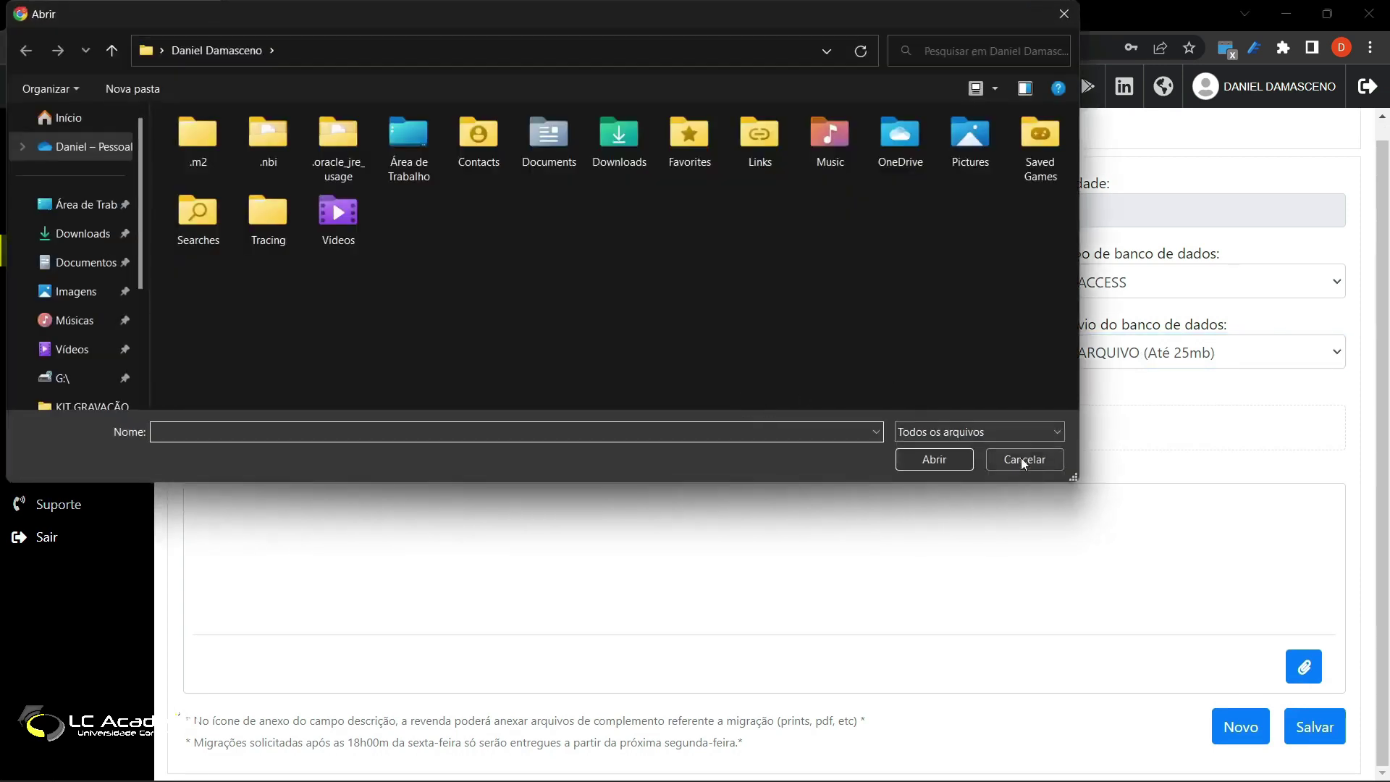
pyautogui.click(1024, 459)
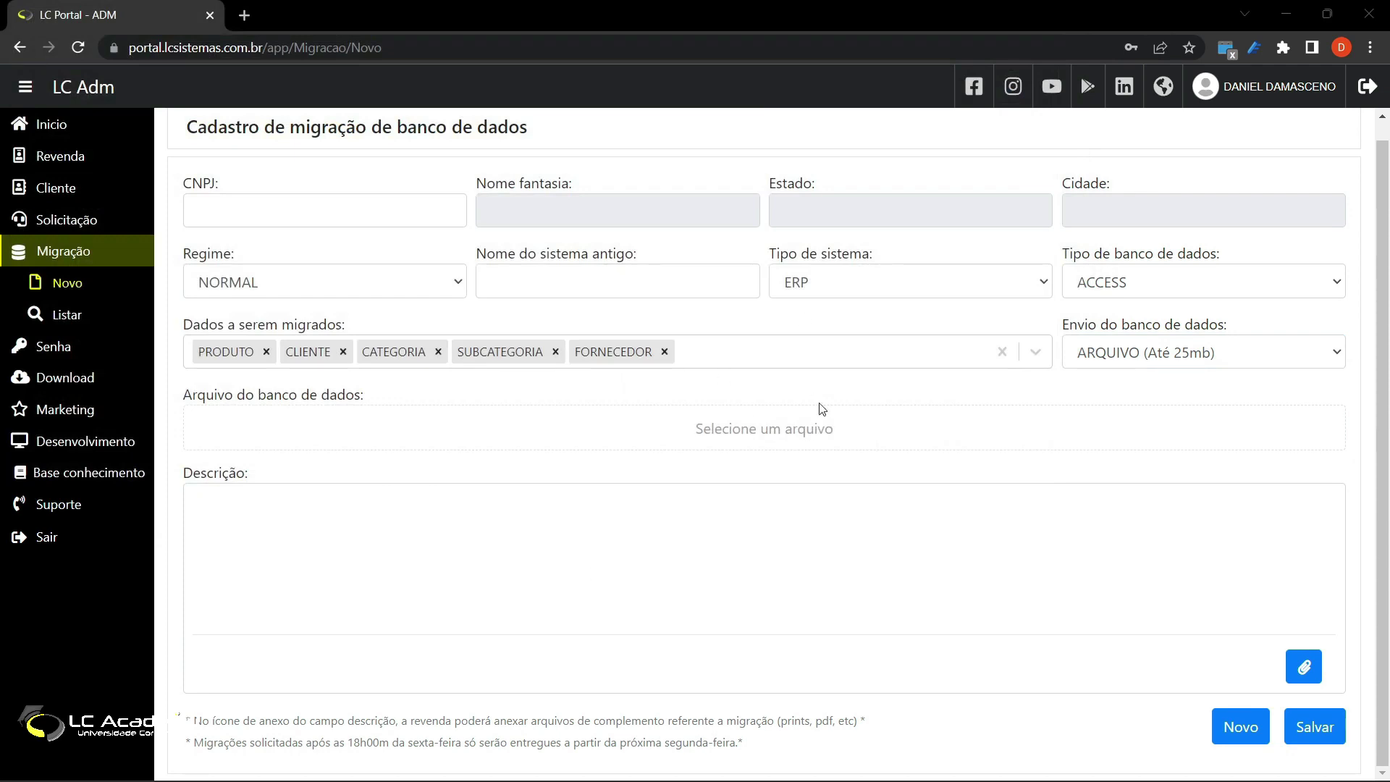
# Step: Change Envio do banco de dados to LINK and focus the hosted database link field
pyautogui.click(1145, 361)
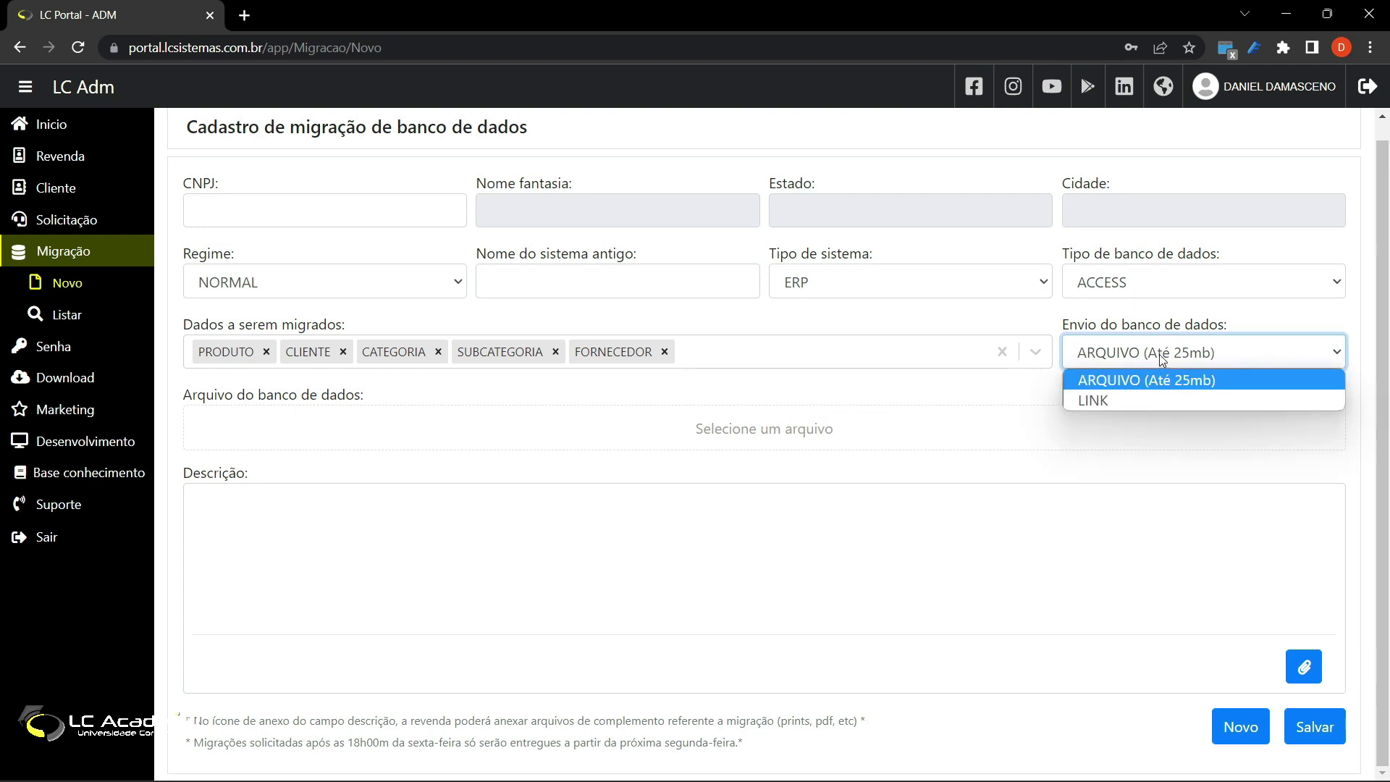
pyautogui.click(1139, 402)
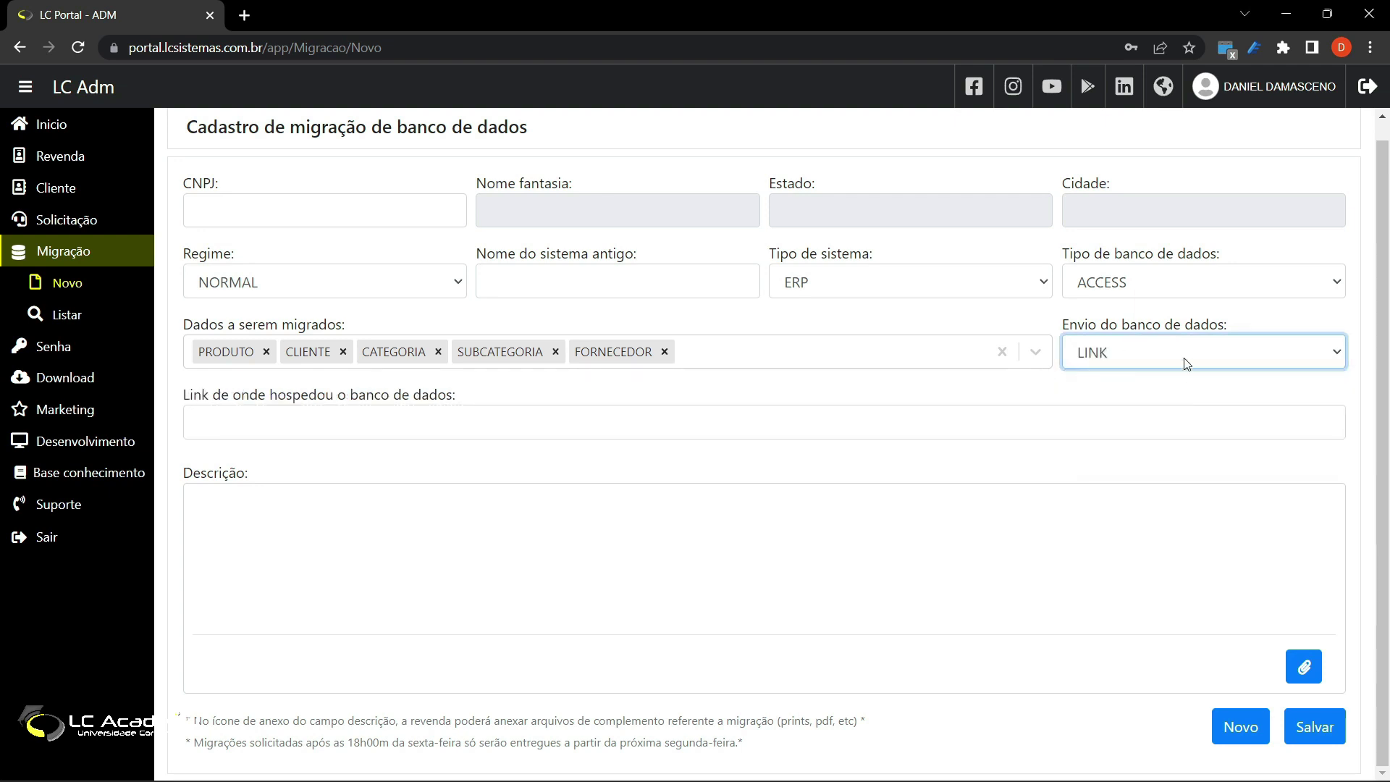
pyautogui.click(731, 423)
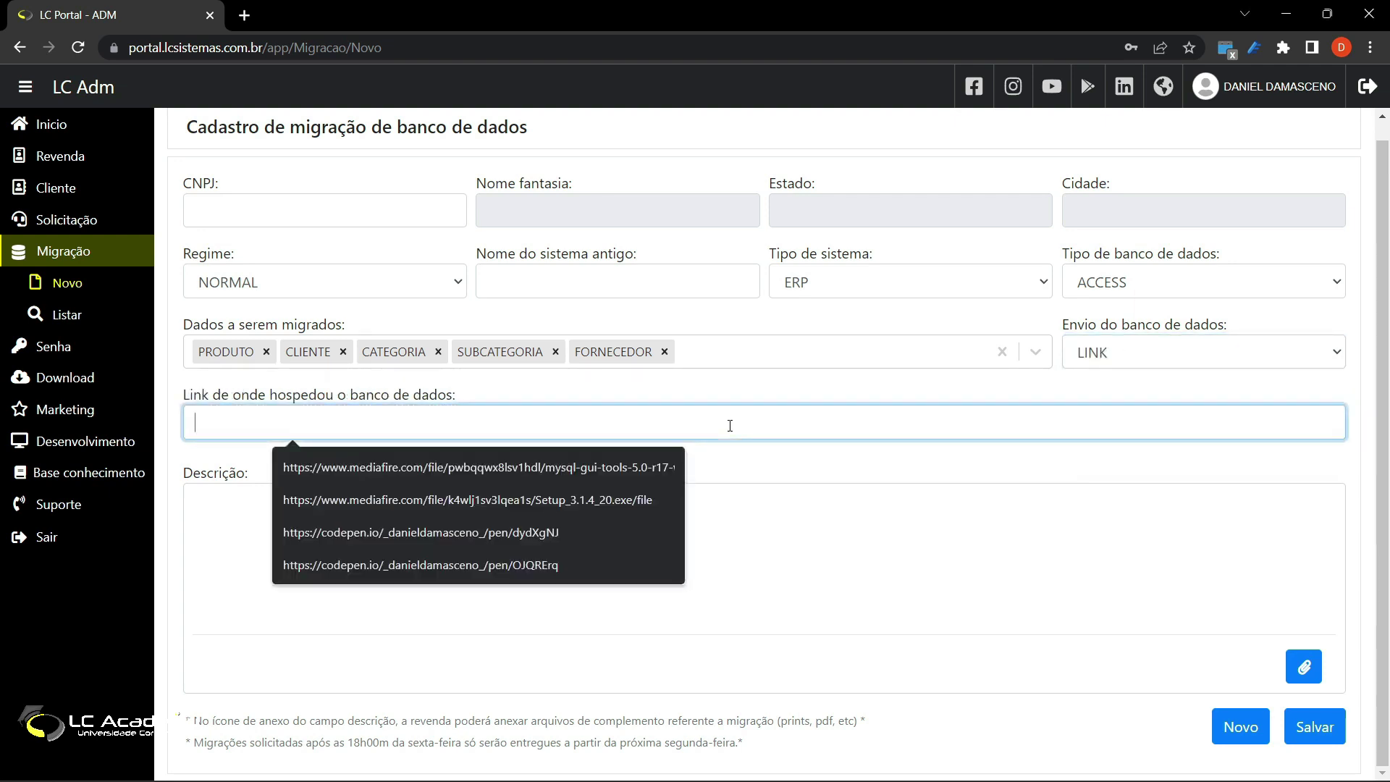
pyautogui.click(753, 387)
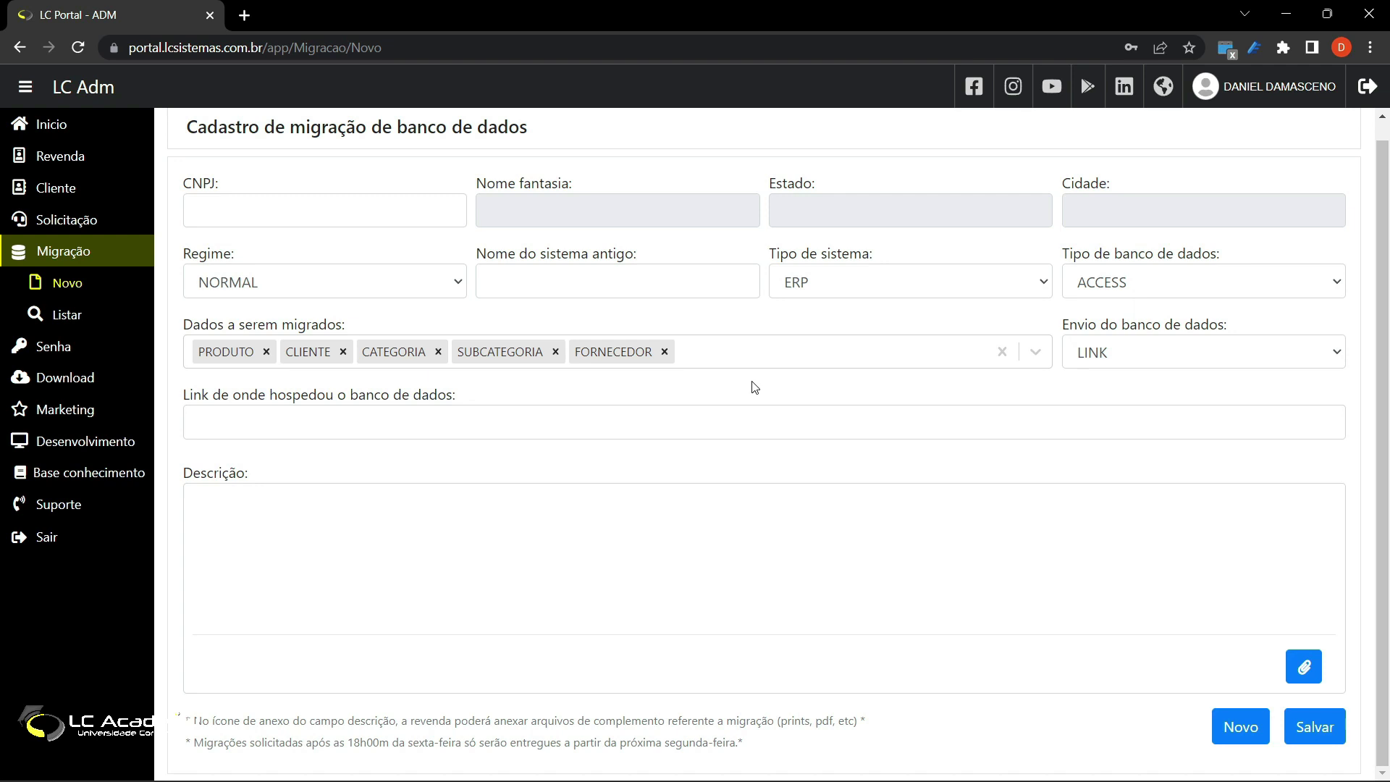
pyautogui.click(458, 533)
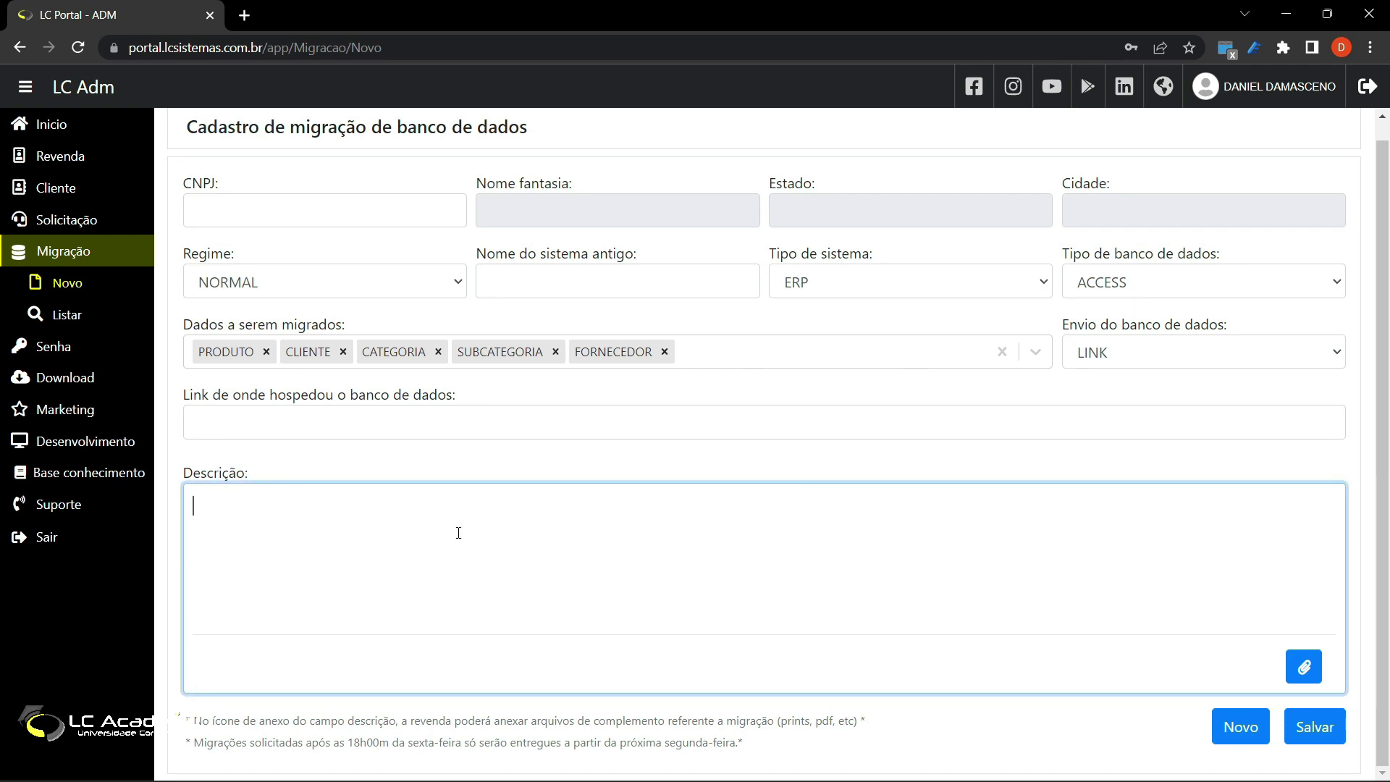
pyautogui.click(811, 354)
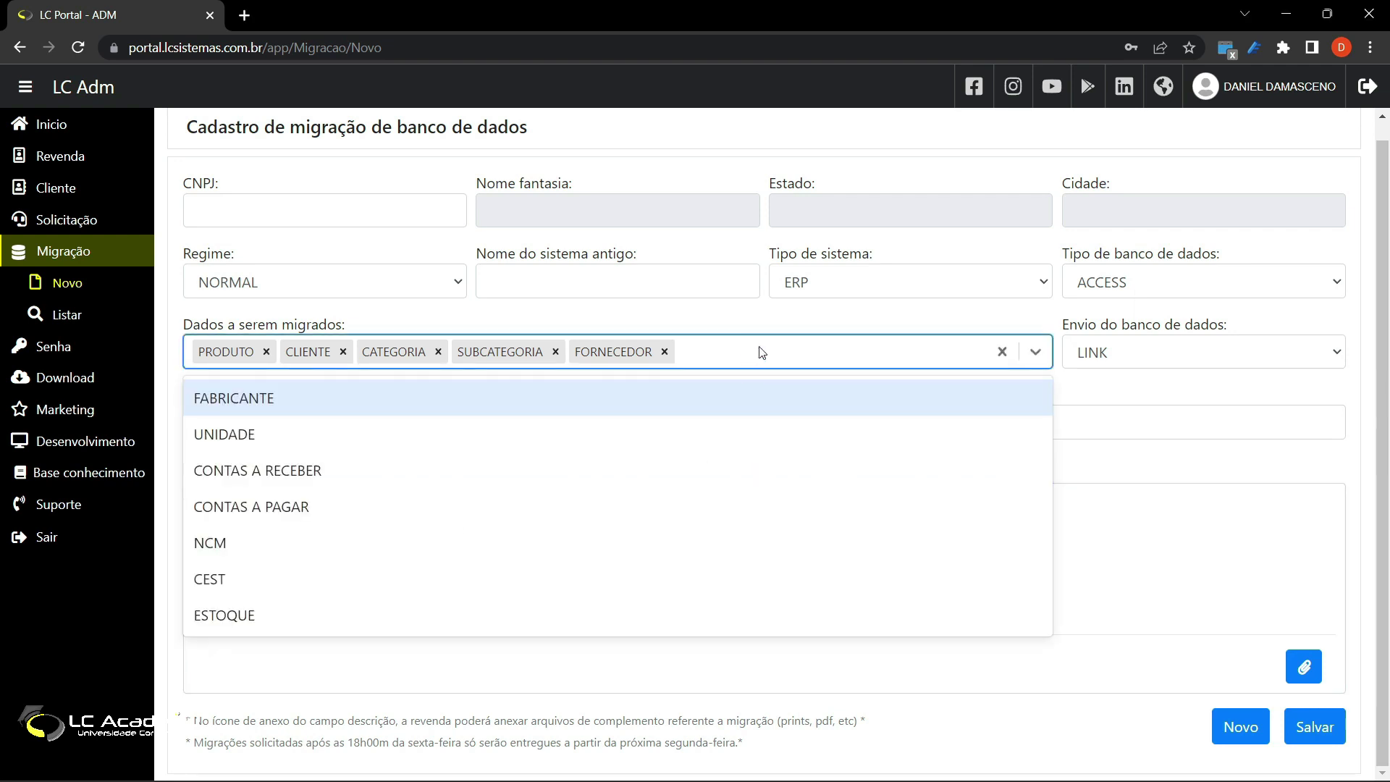
pyautogui.click(756, 355)
pyautogui.click(710, 528)
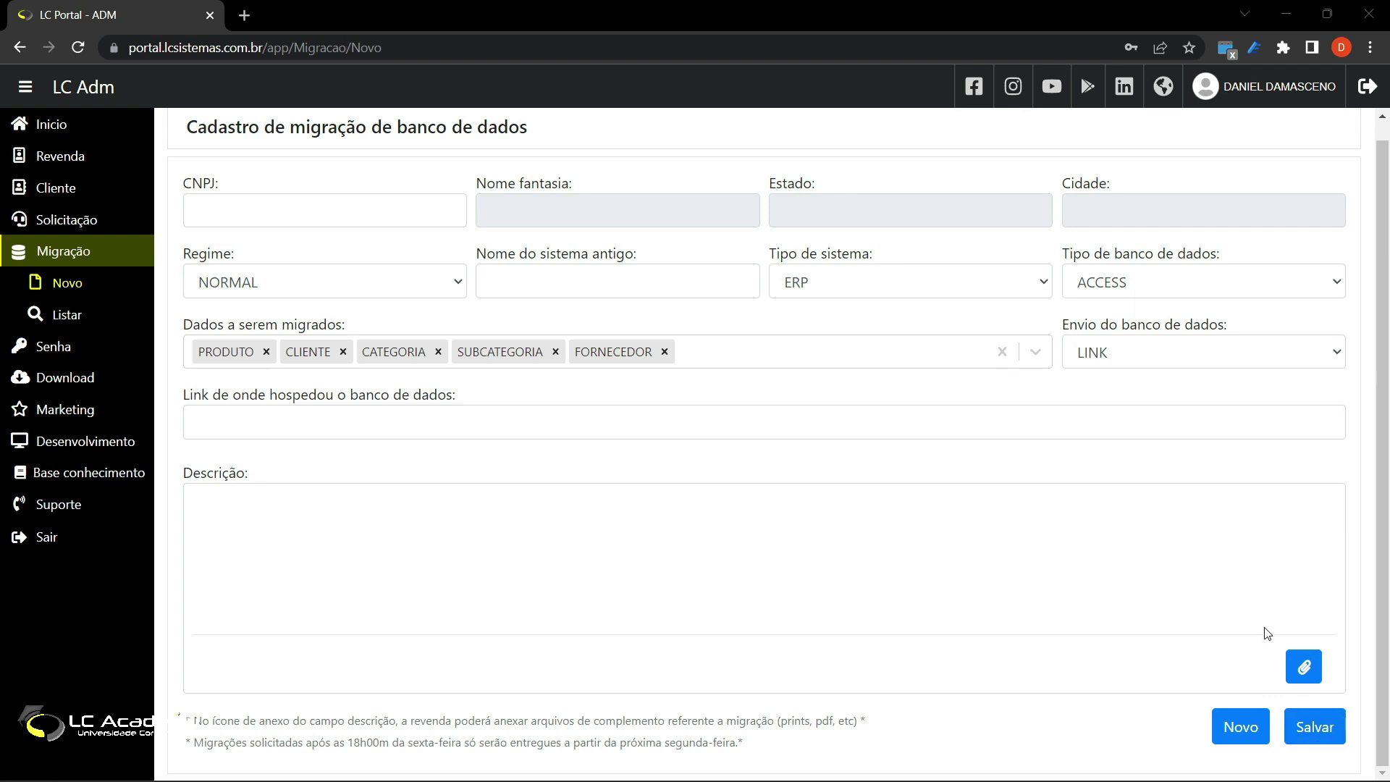
pyautogui.click(759, 348)
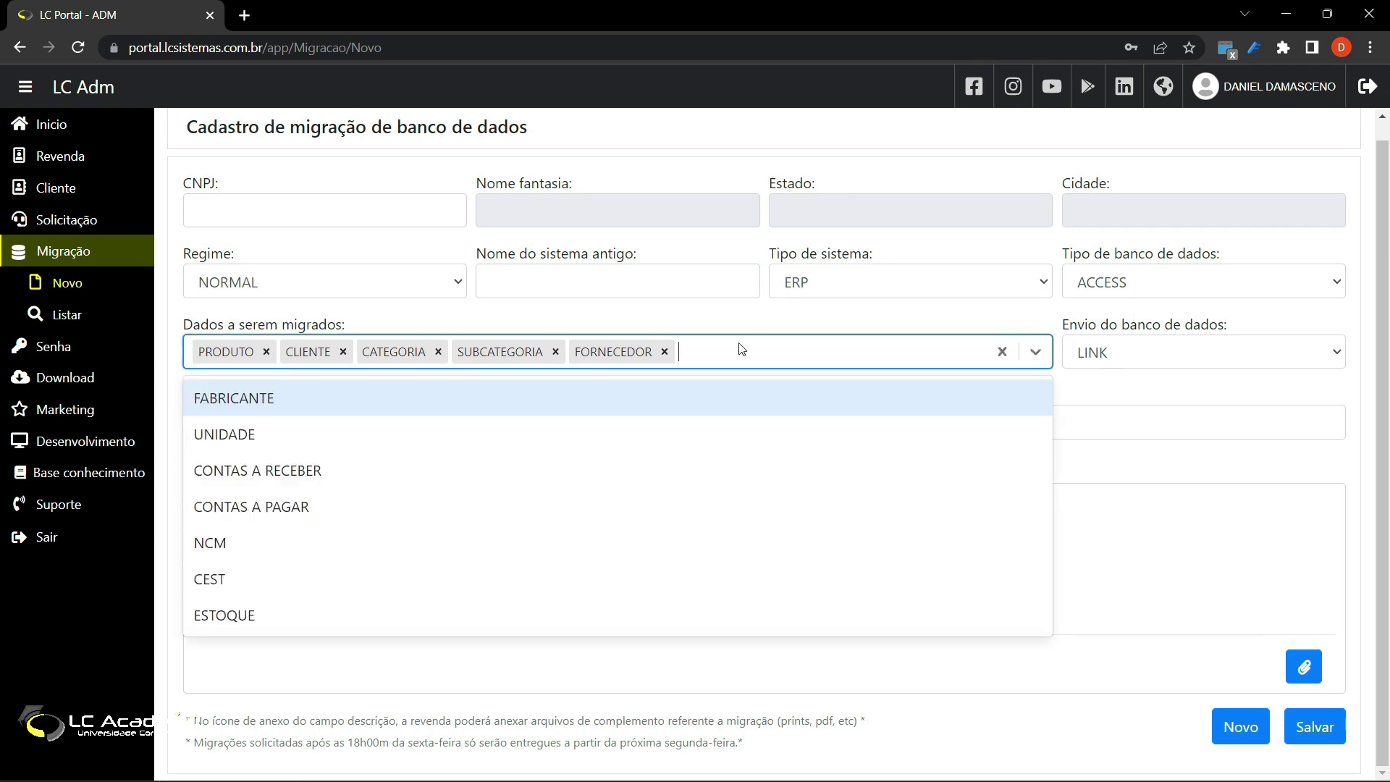
pyautogui.click(498, 463)
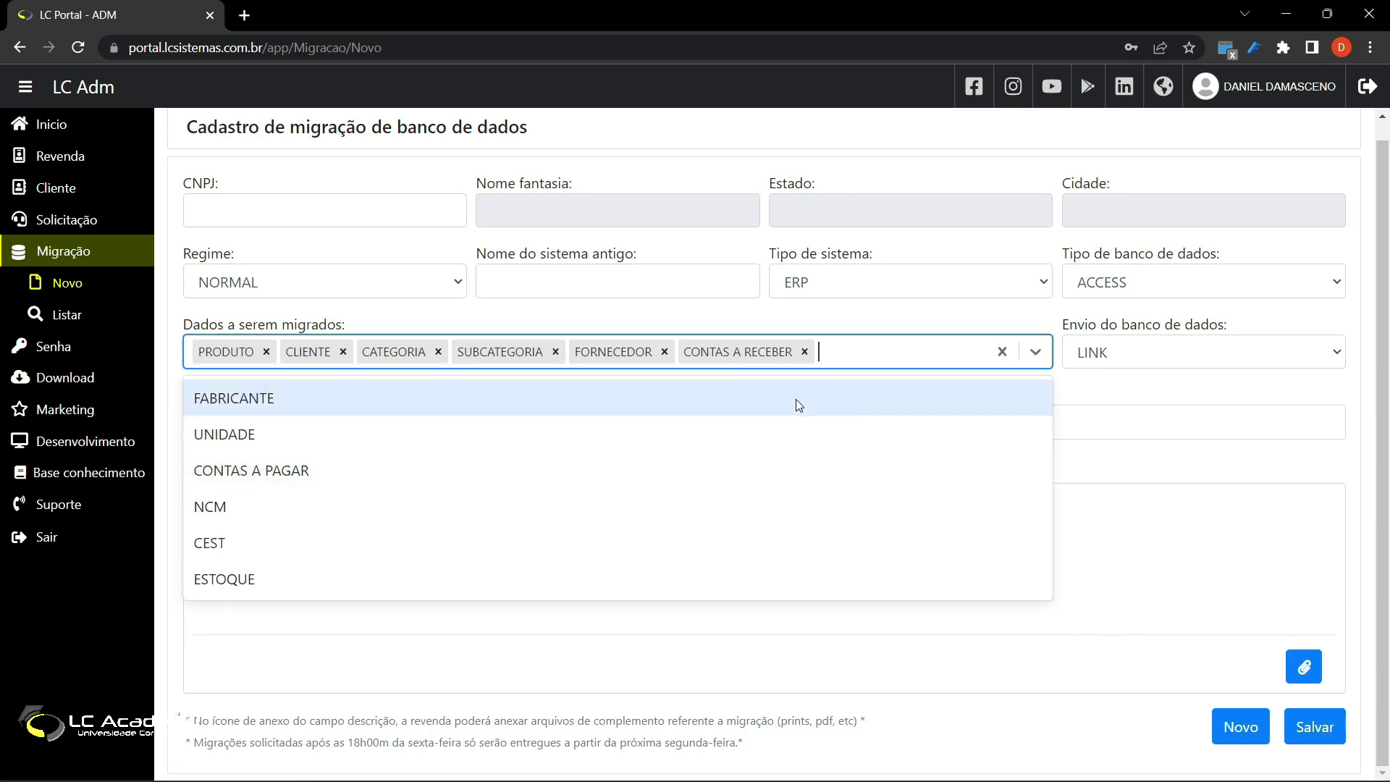
pyautogui.click(882, 356)
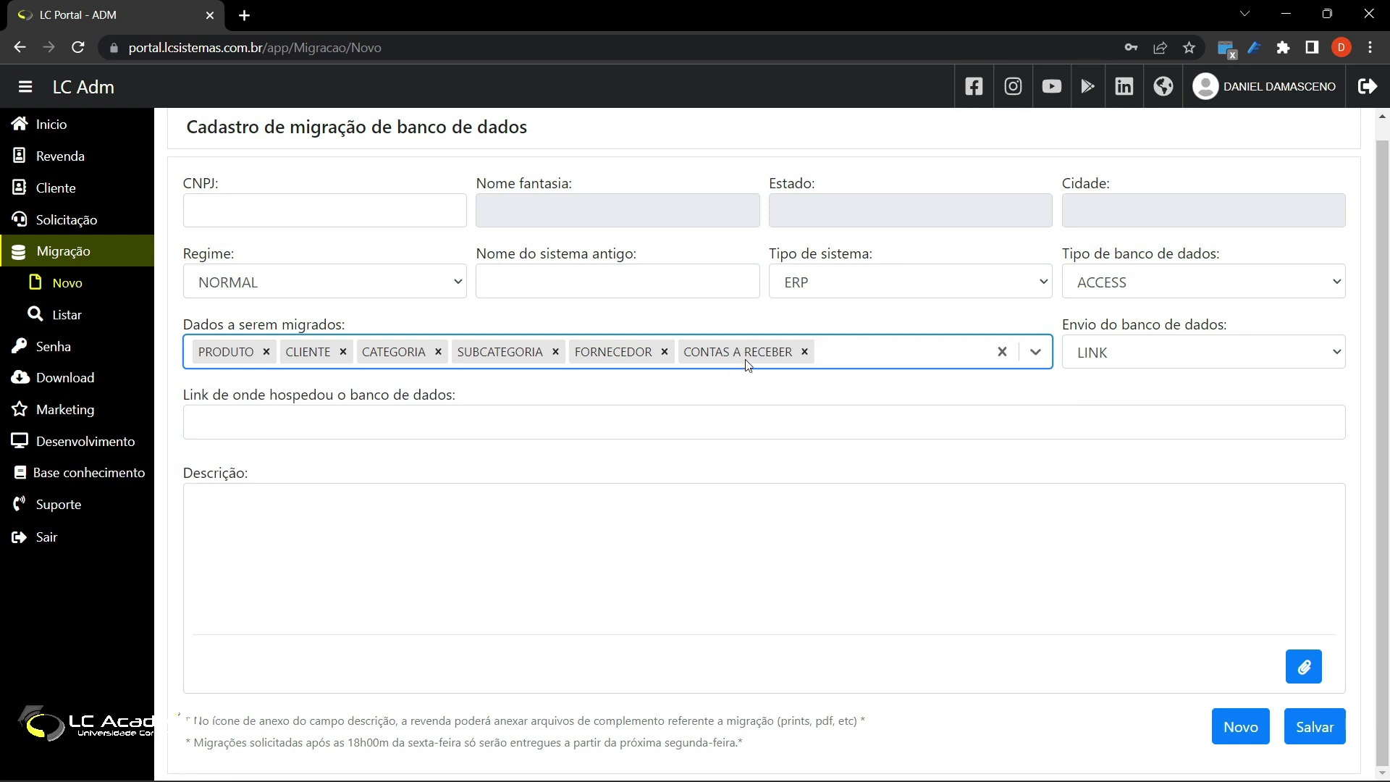
pyautogui.click(805, 351)
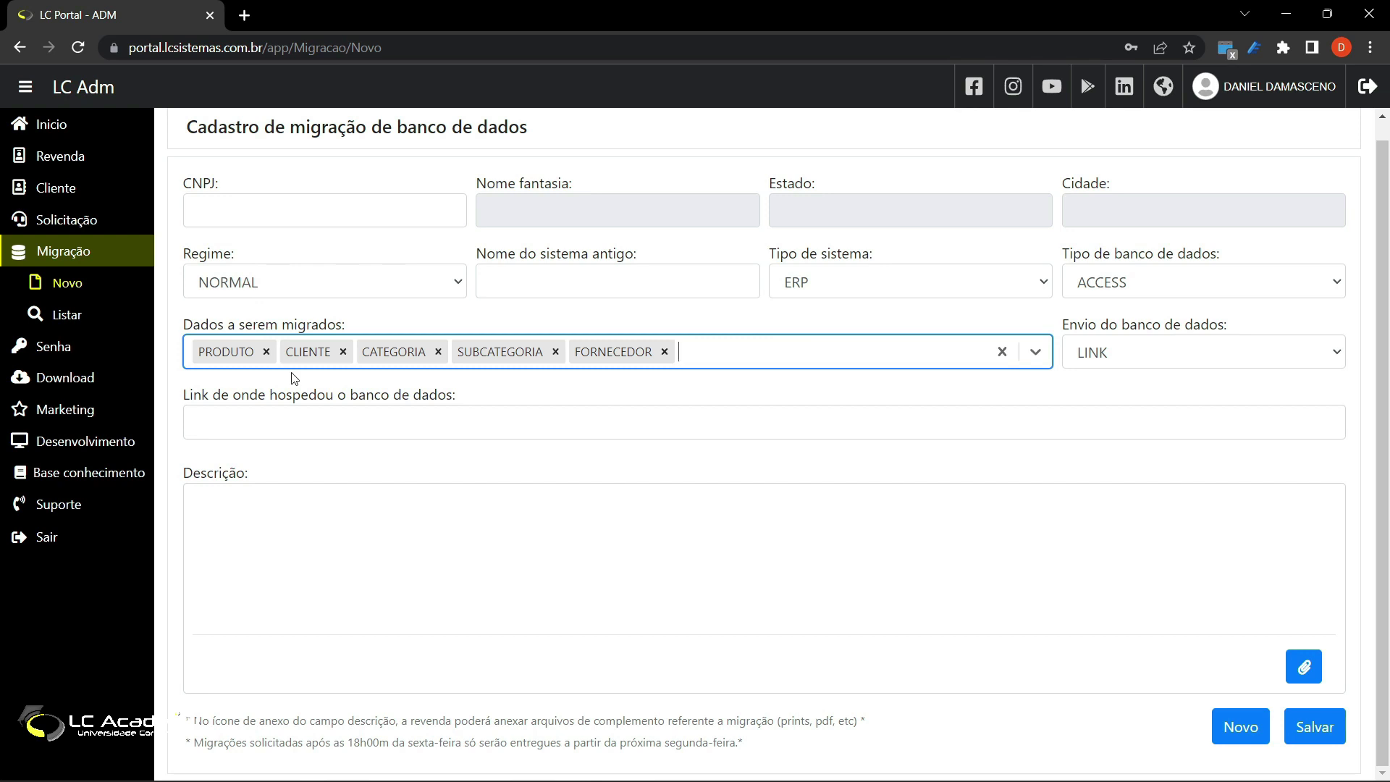
# Step: Cancel attaching a supporting file, then bring up the Envio do banco de dados options
pyautogui.click(1307, 669)
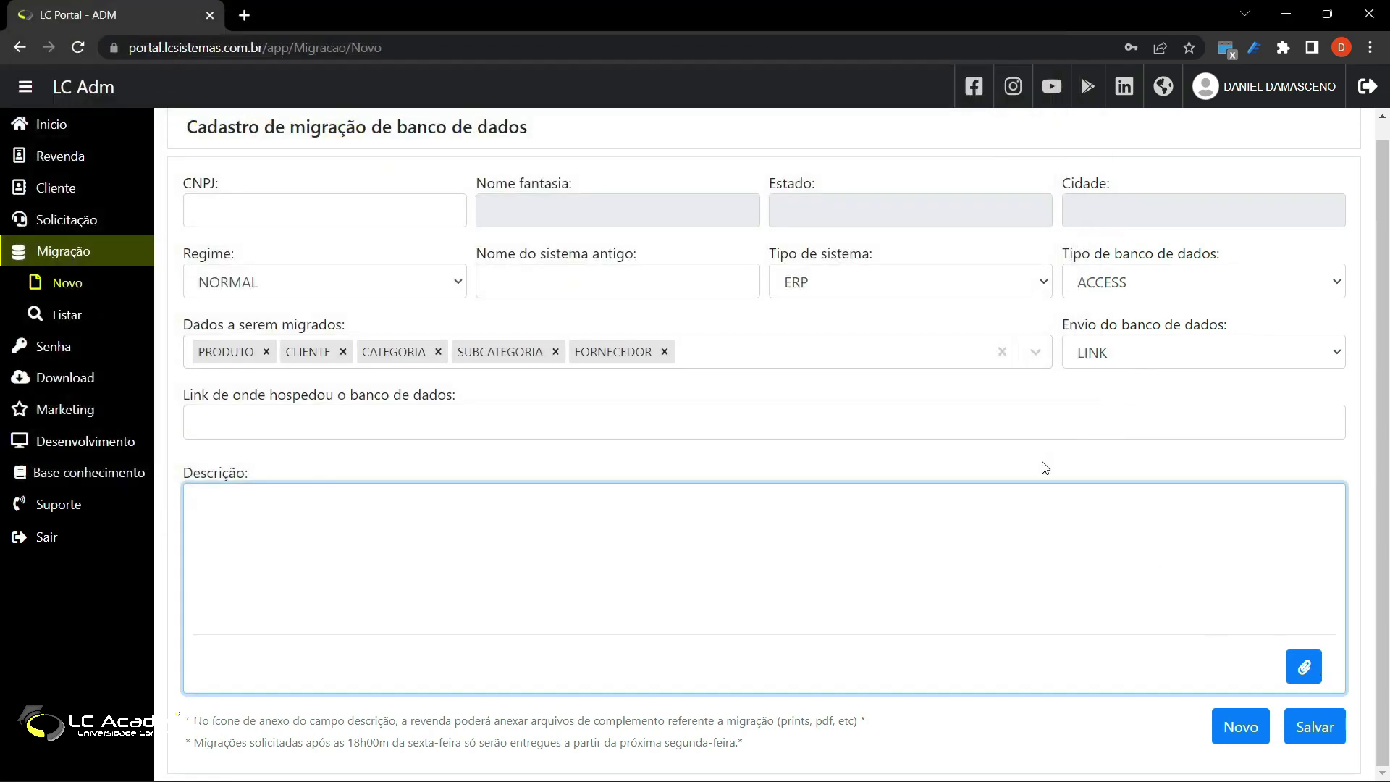
pyautogui.click(1047, 459)
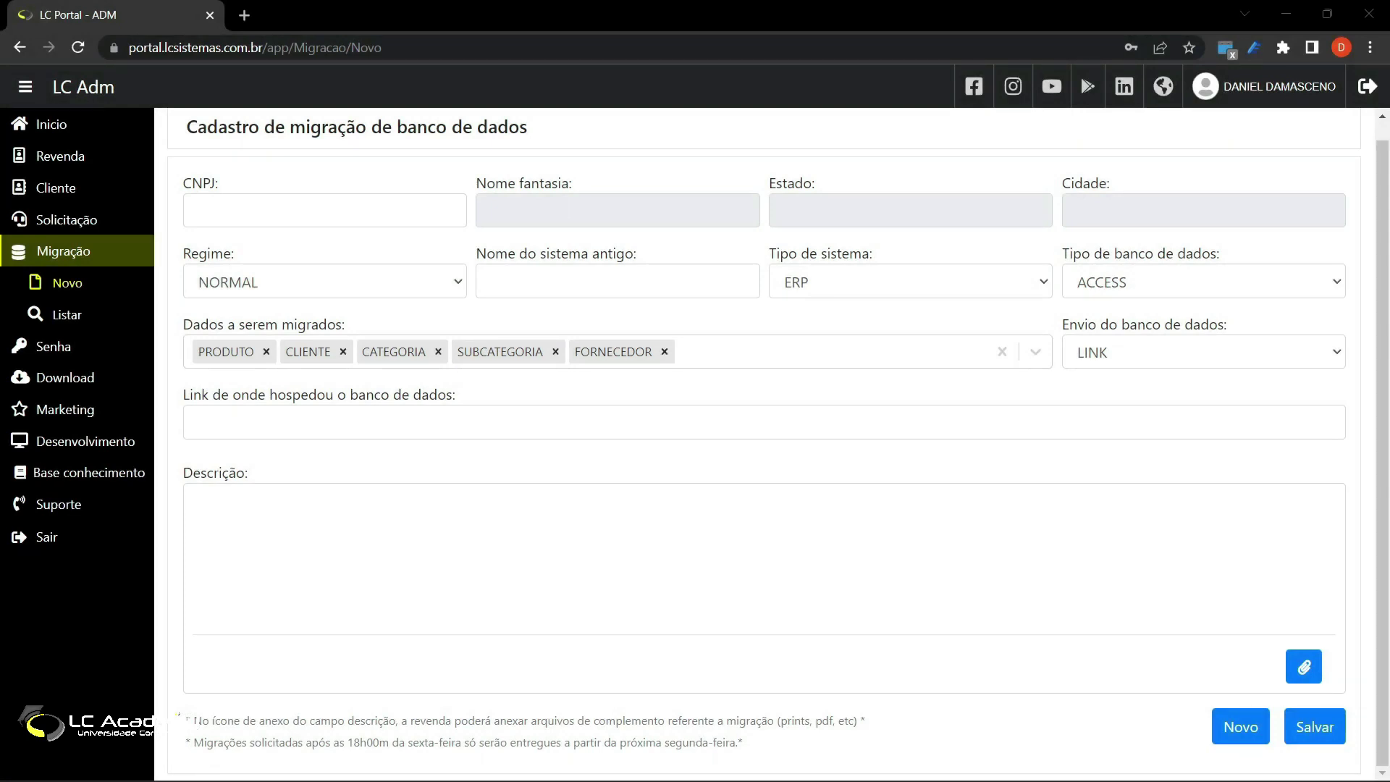
pyautogui.click(1133, 352)
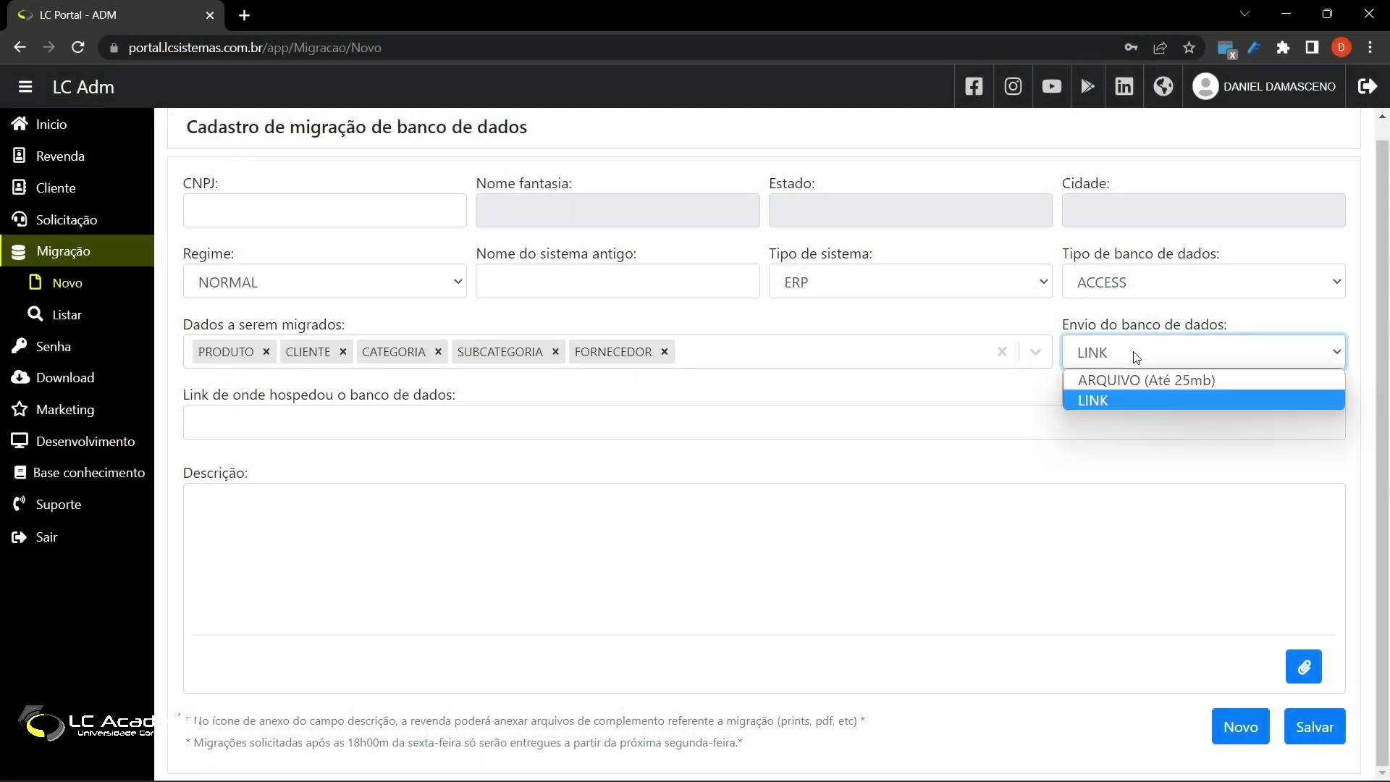
# Step: Try ARQUIVO, settle on LINK for database delivery, and switch to the Drive Migração folder
pyautogui.click(1169, 375)
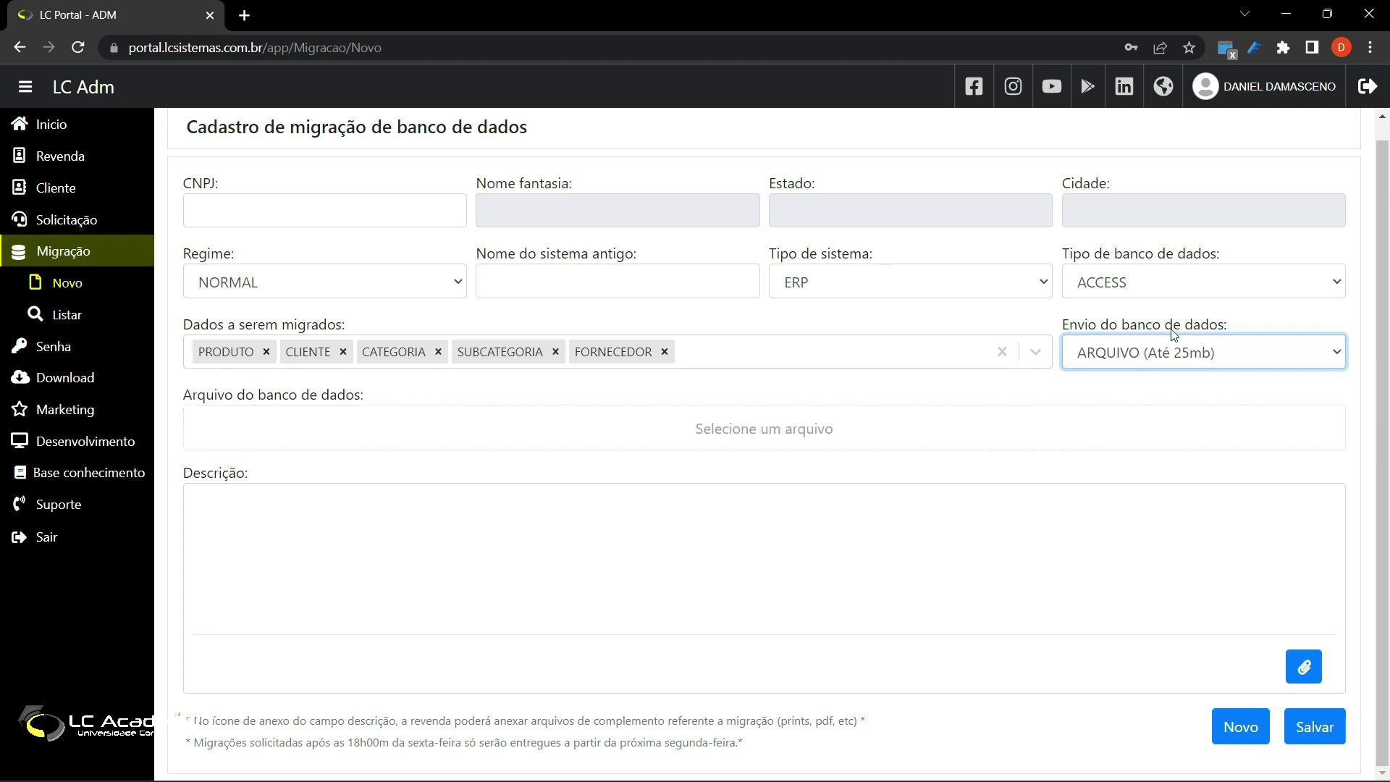
pyautogui.click(1185, 362)
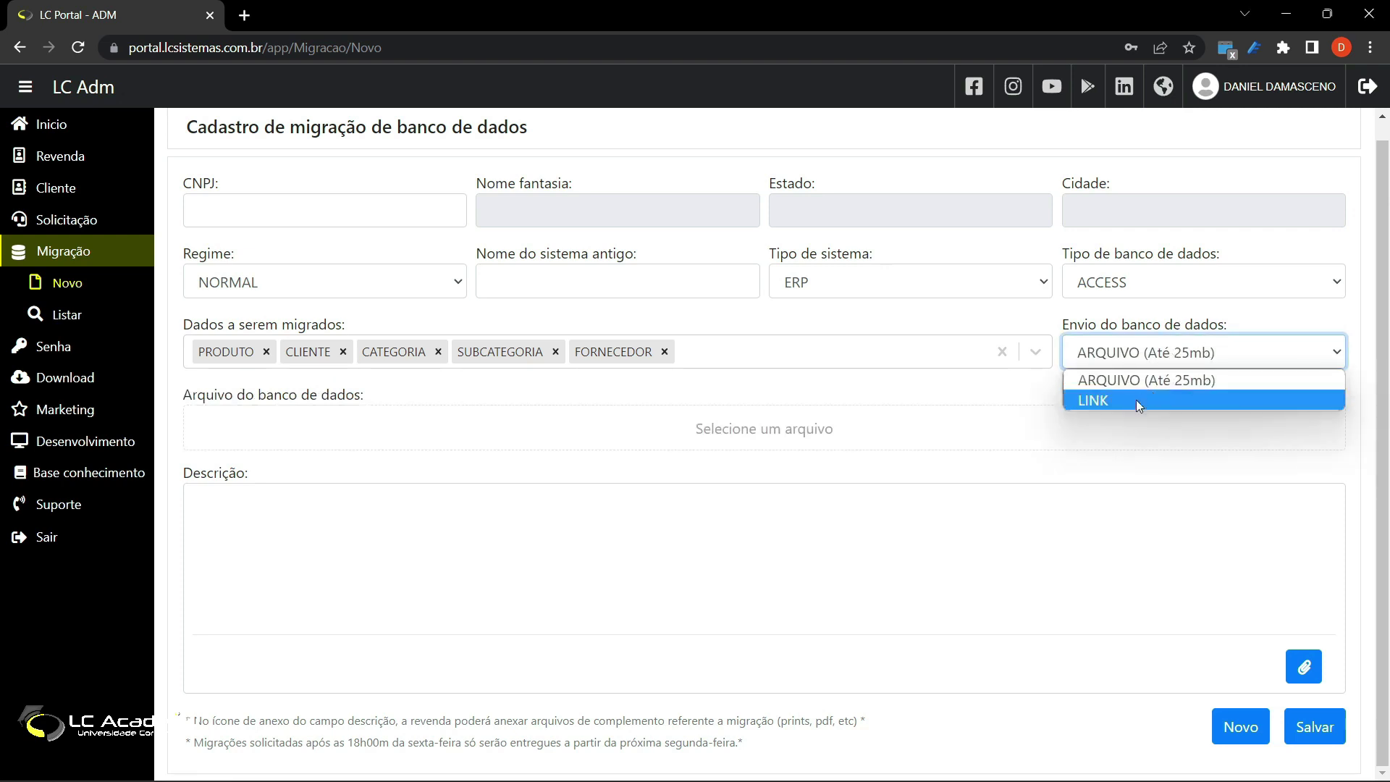
pyautogui.click(1136, 400)
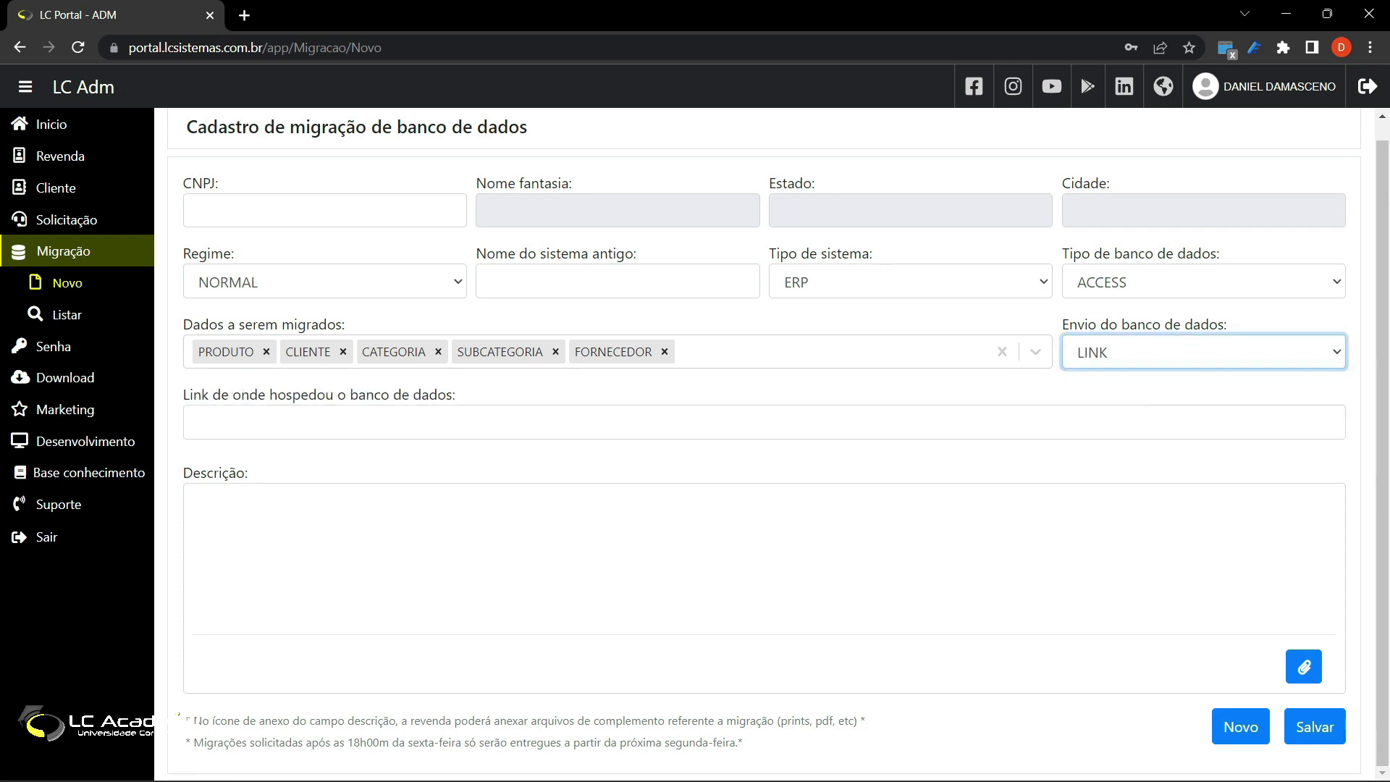
pyautogui.hotkey('alt', 'Tab')
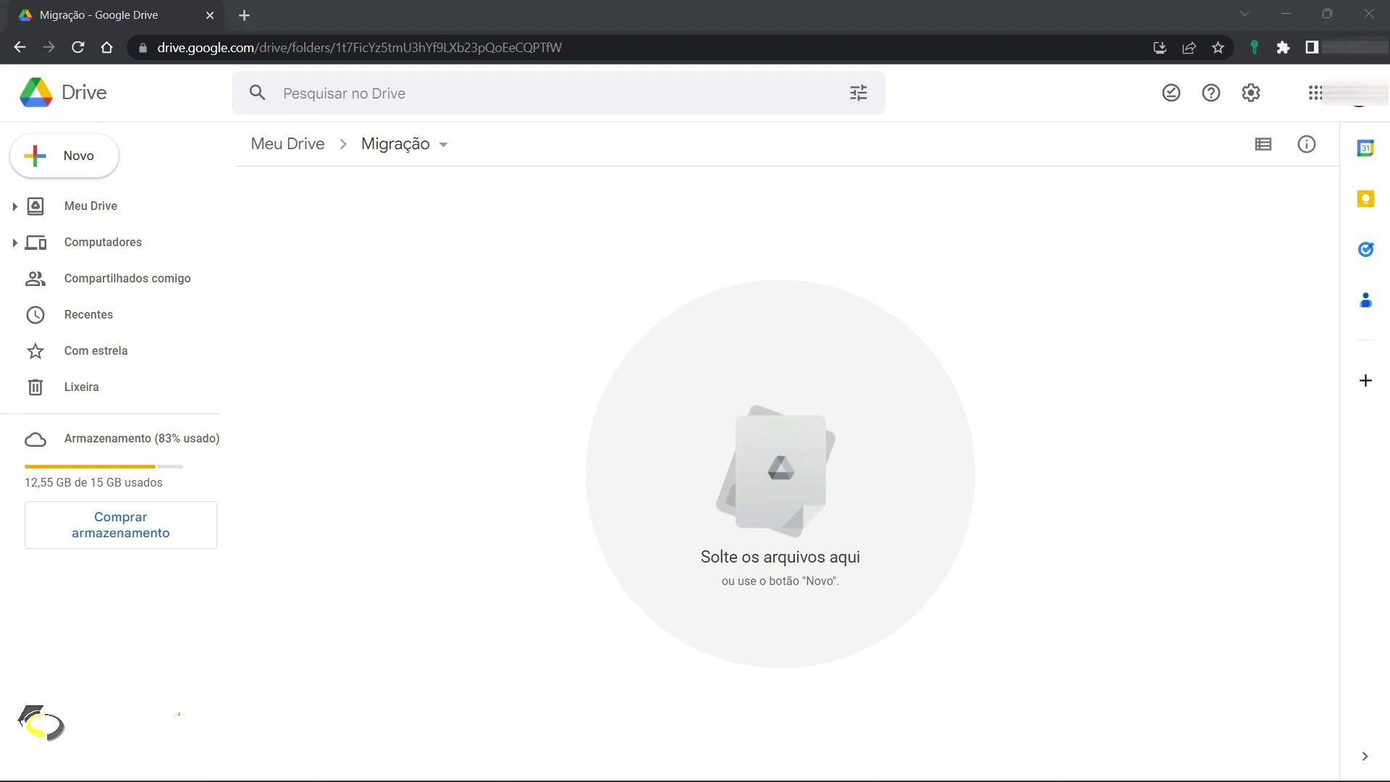
# Step: Drag New Project 20221026 1510.sql from the Backup folder into the Drive Migração folder
pyautogui.moveTo(1389, 402); pyautogui.dragTo(810, 236)
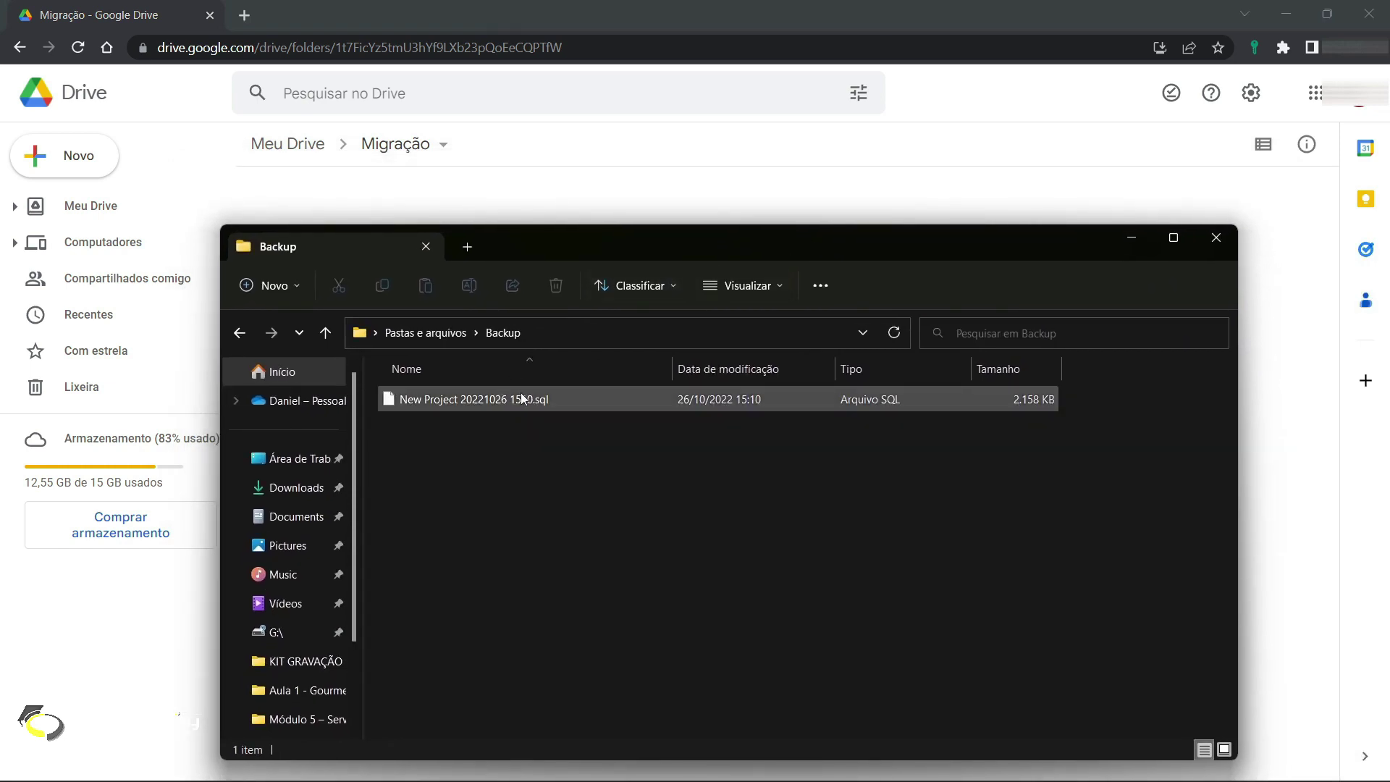
pyautogui.click(502, 400)
pyautogui.moveTo(617, 231); pyautogui.dragTo(621, 205)
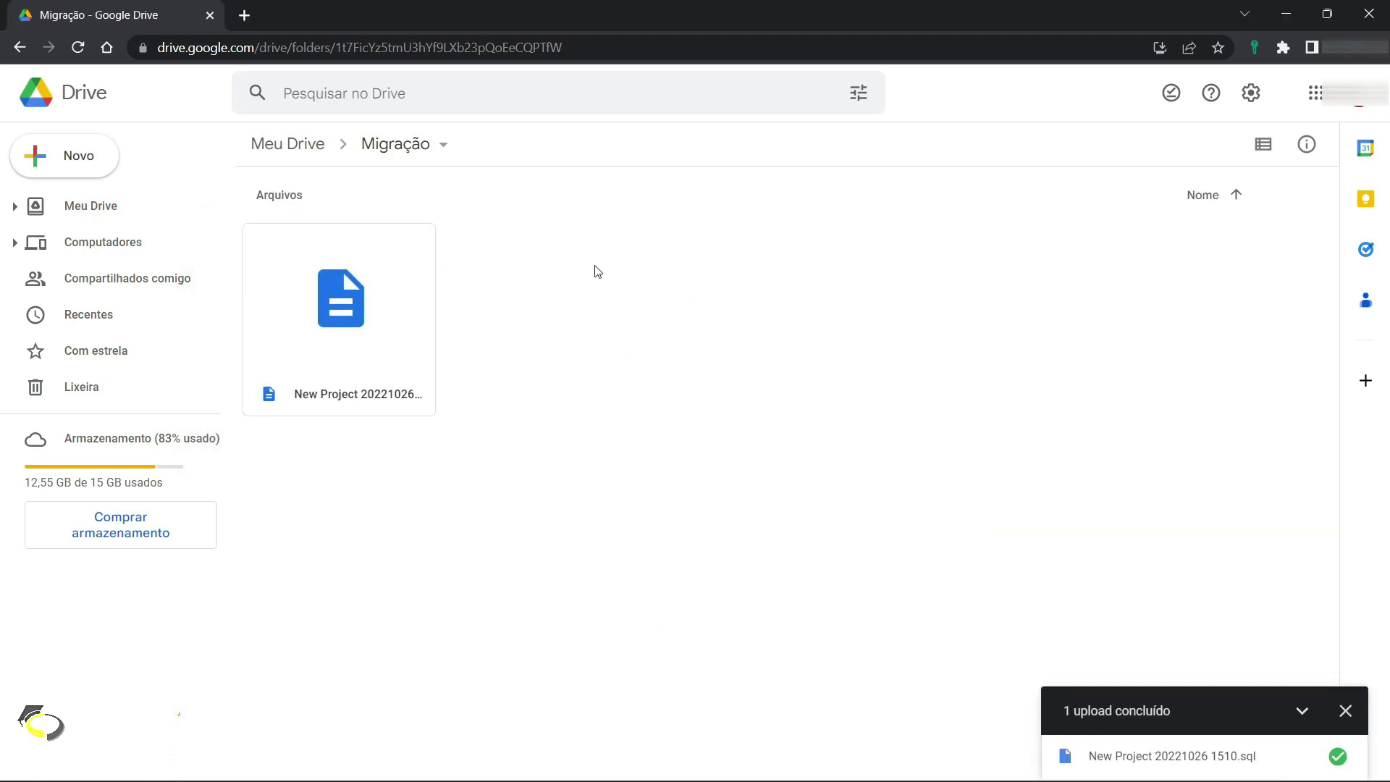
pyautogui.click(412, 301)
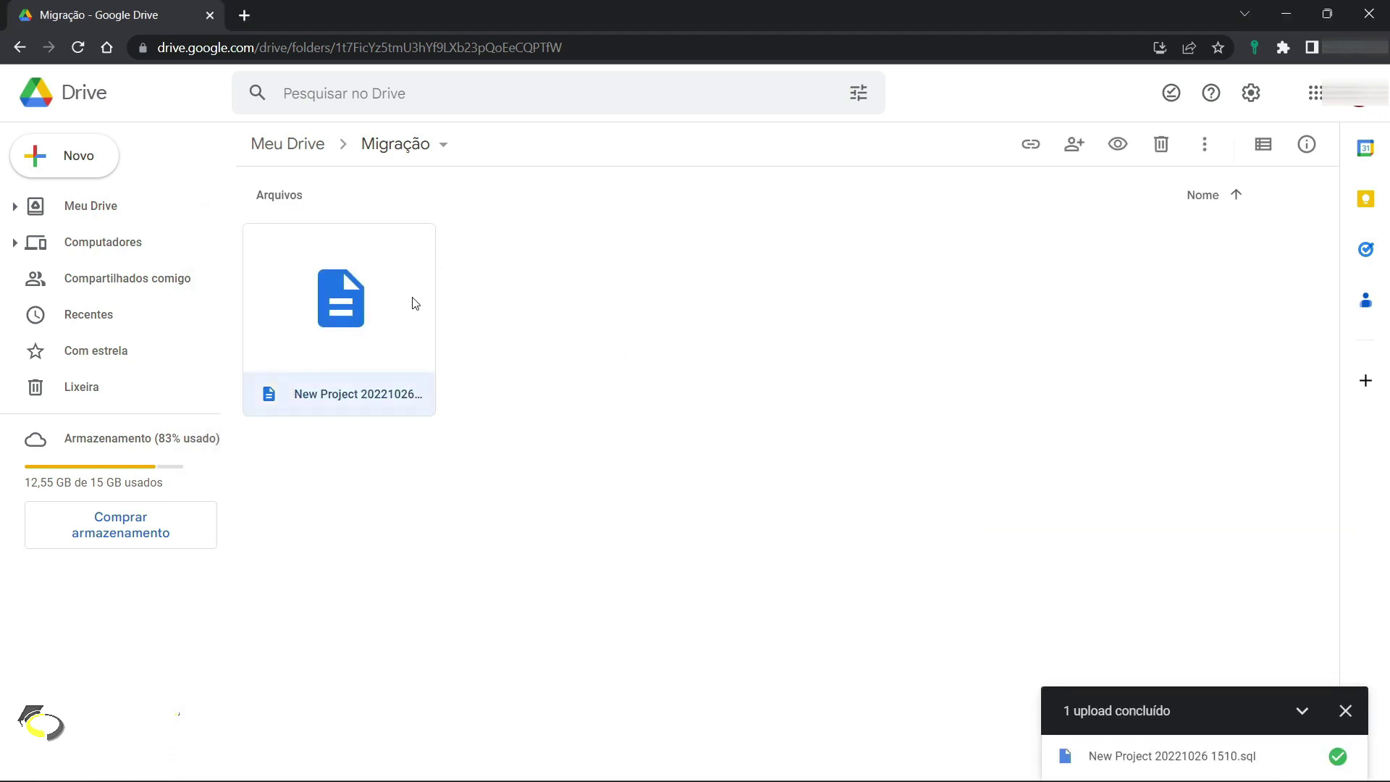
# Step: Share New Project 20221026 1510.sql as viewable by anyone with the link and copy the link
pyautogui.rightClick(375, 330)
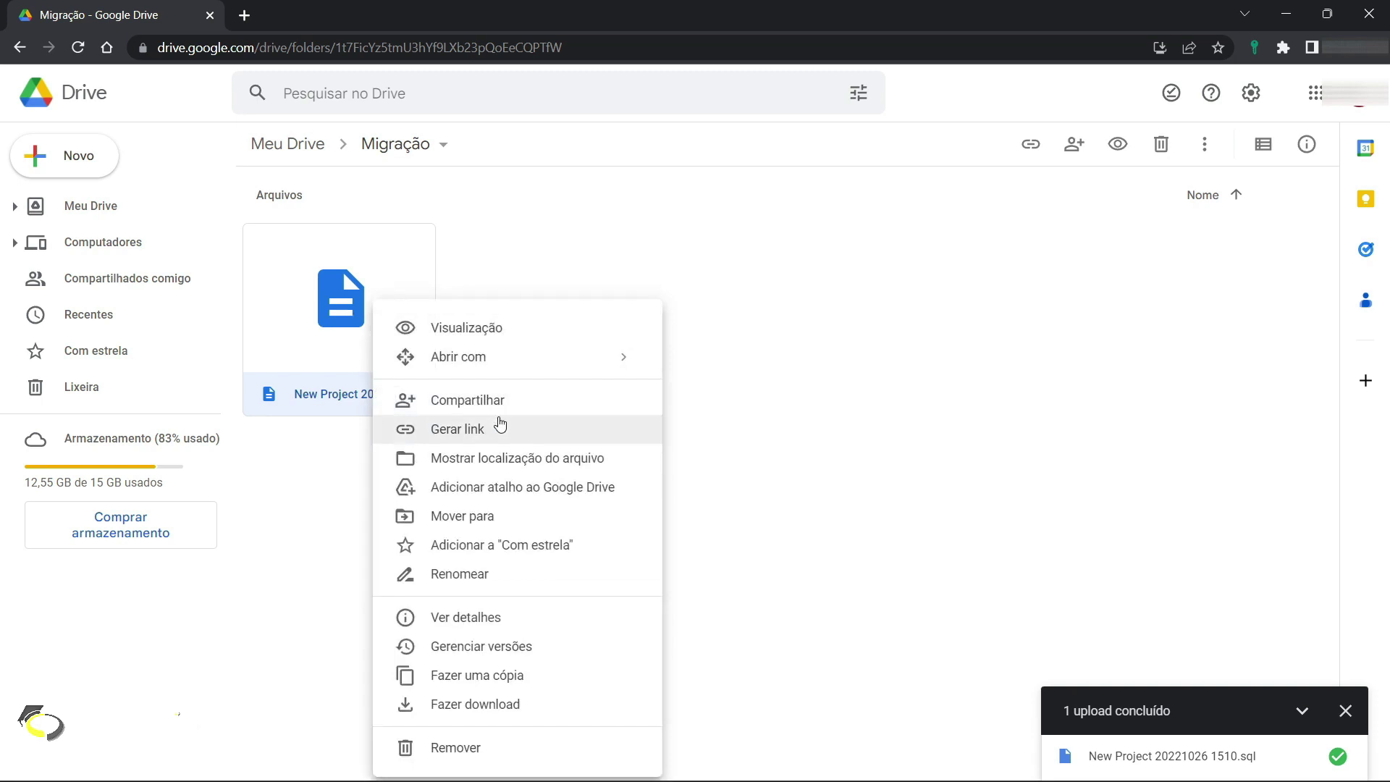
pyautogui.click(478, 438)
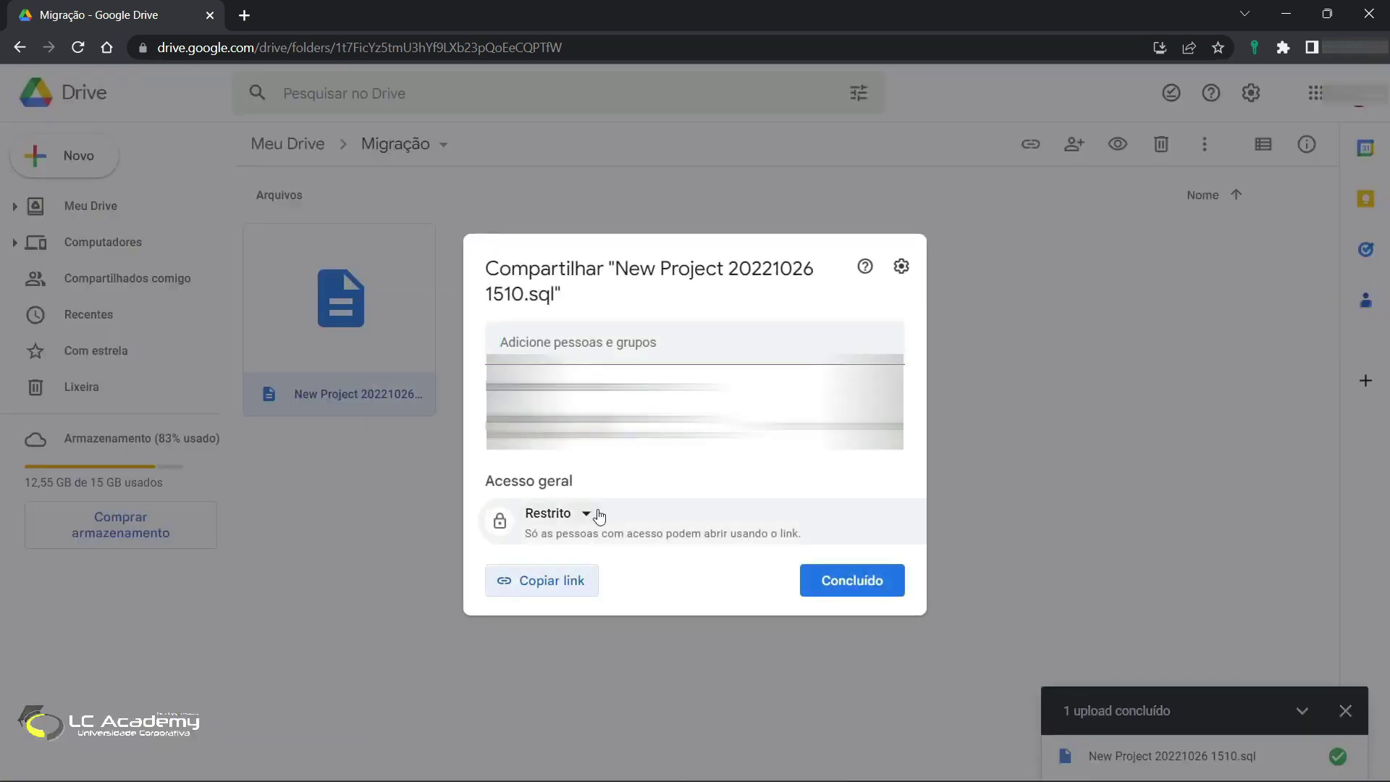
pyautogui.click(594, 515)
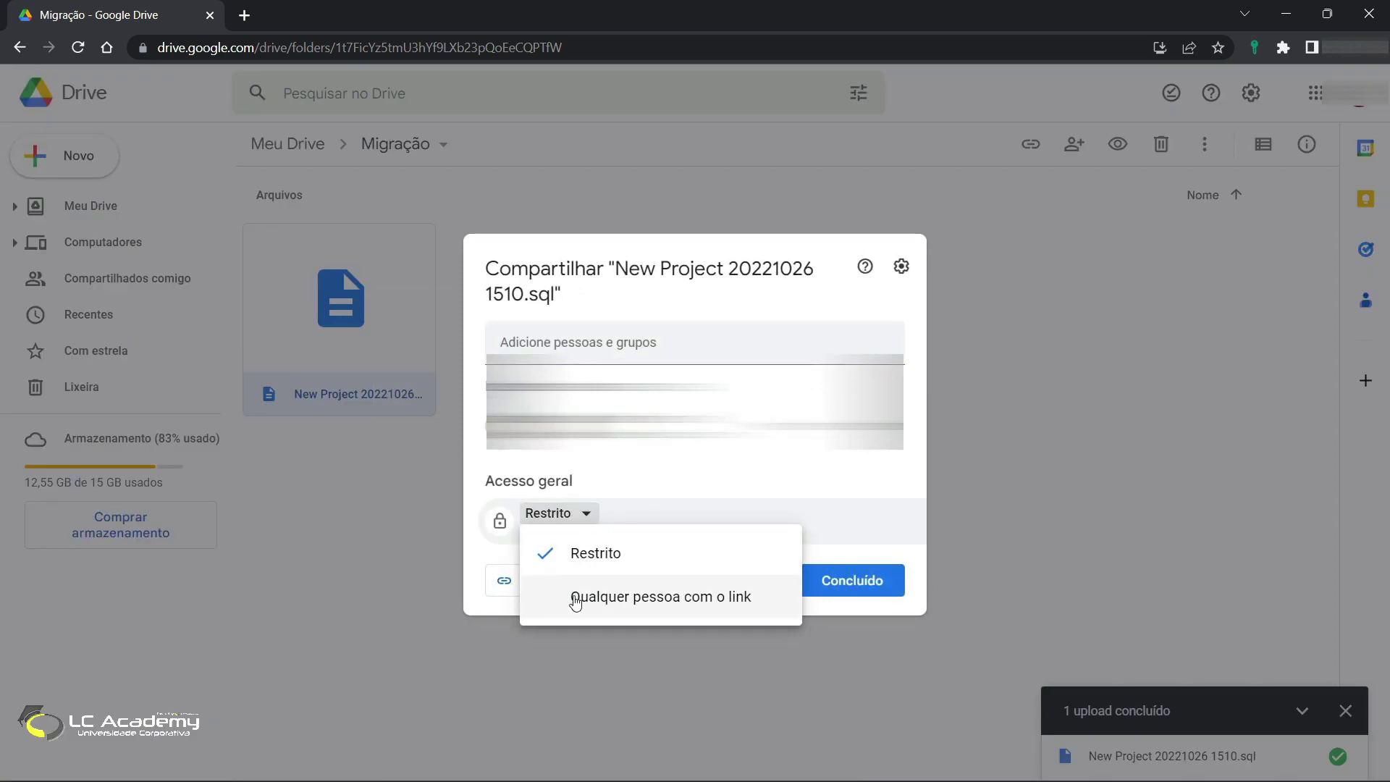
pyautogui.click(540, 596)
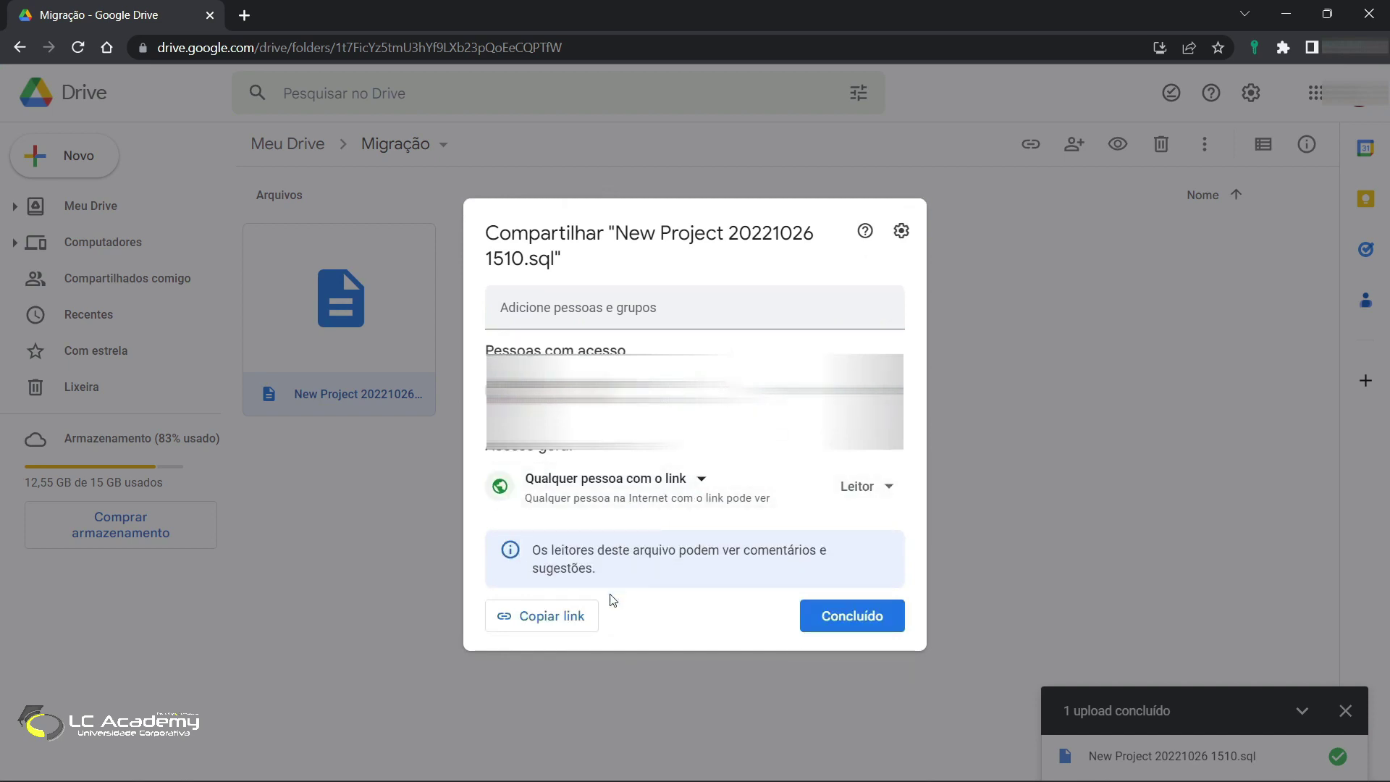
pyautogui.click(531, 619)
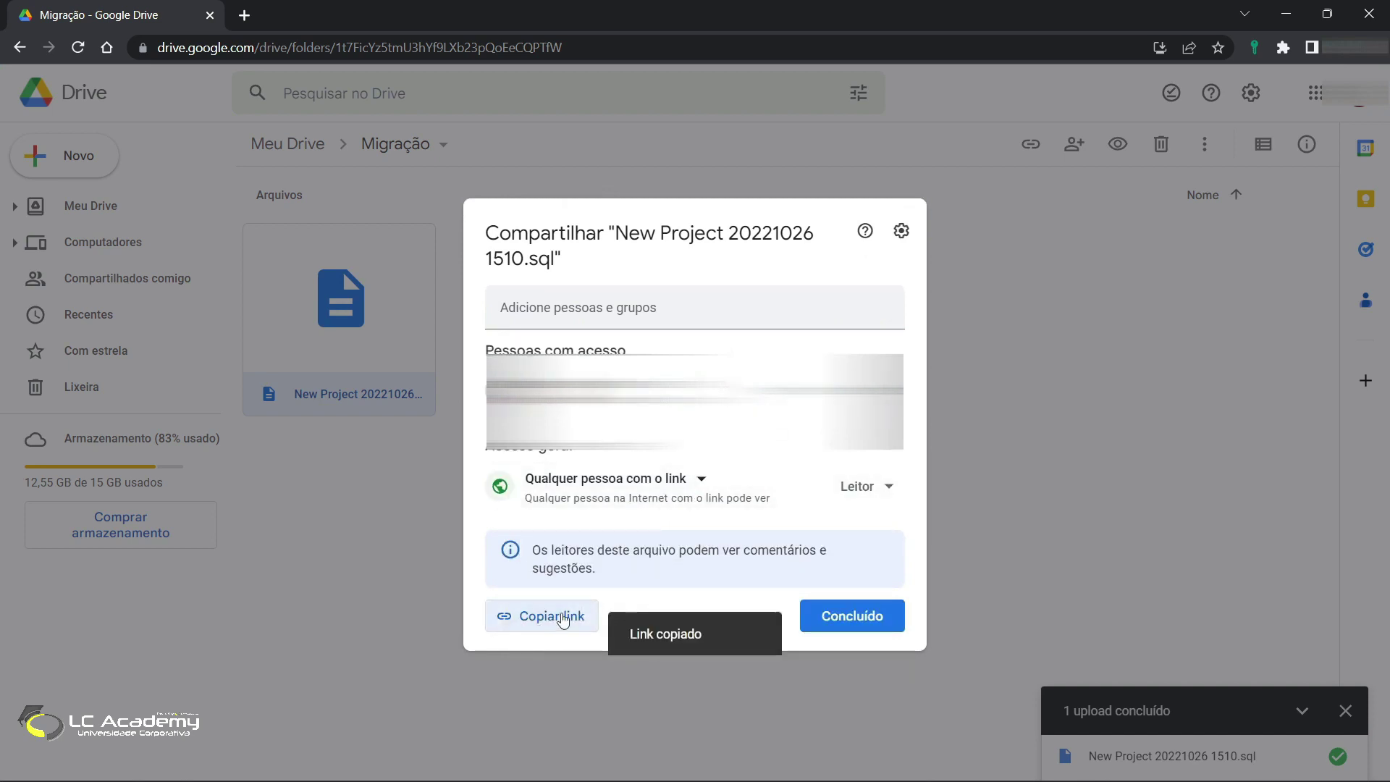
pyautogui.click(1286, 13)
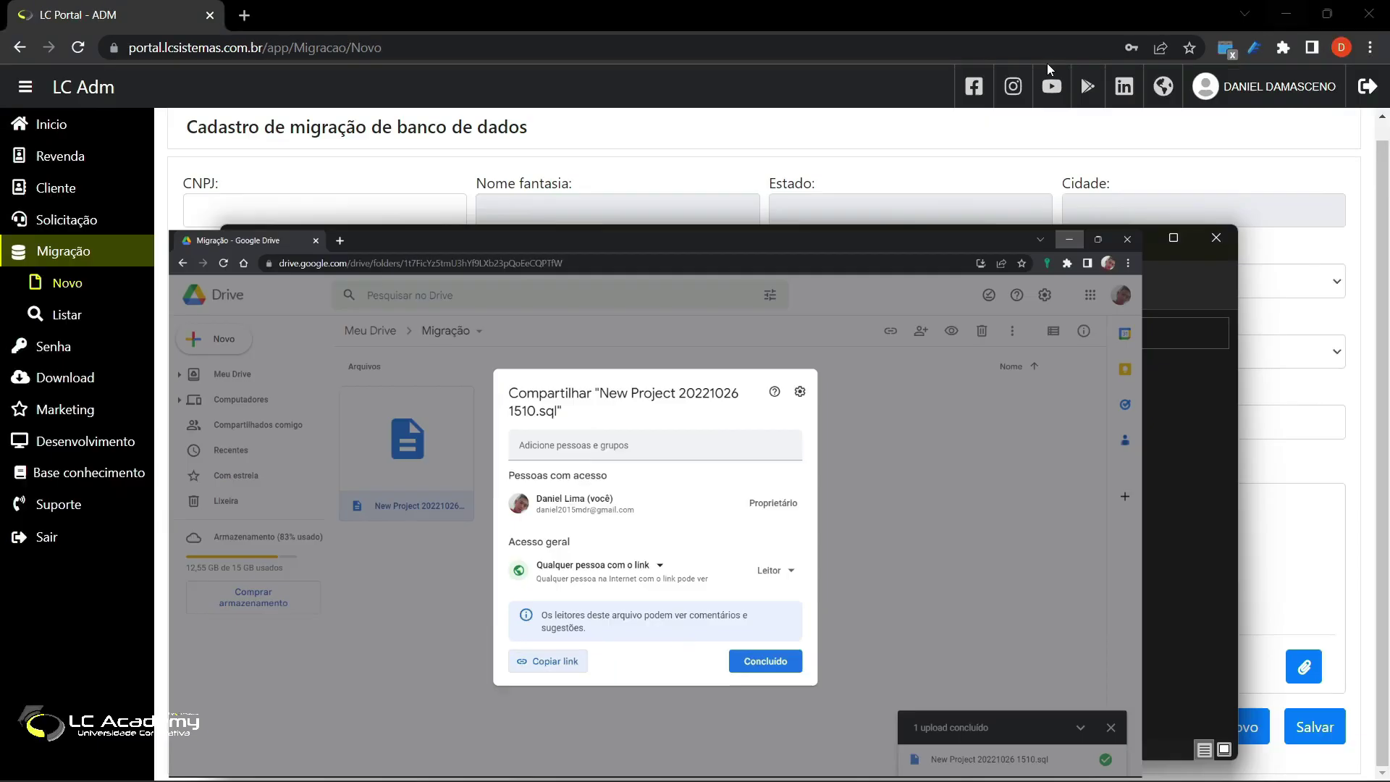
# Step: Paste the Drive share link into the hosted database link field, then open and cancel the attachment picker
pyautogui.click(1123, 243)
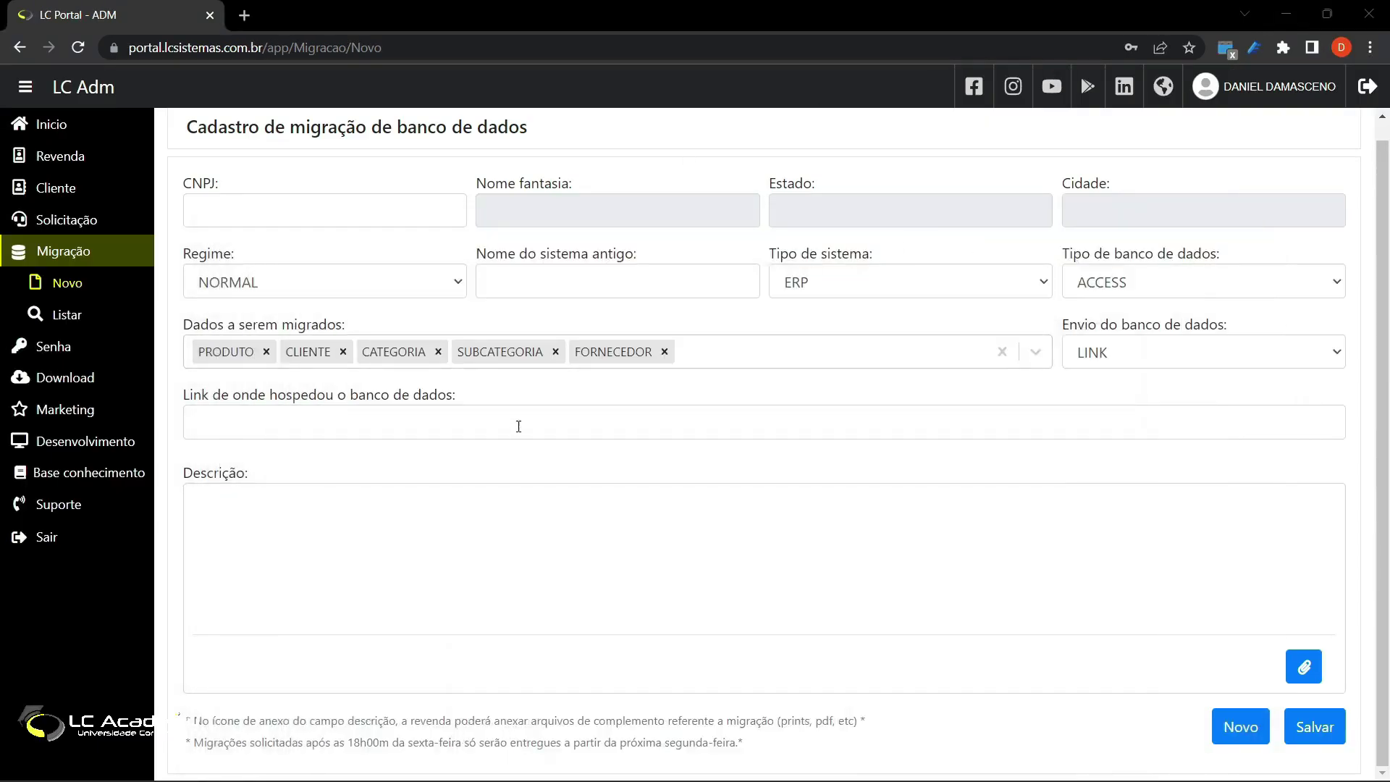
pyautogui.click(463, 423)
pyautogui.click(755, 558)
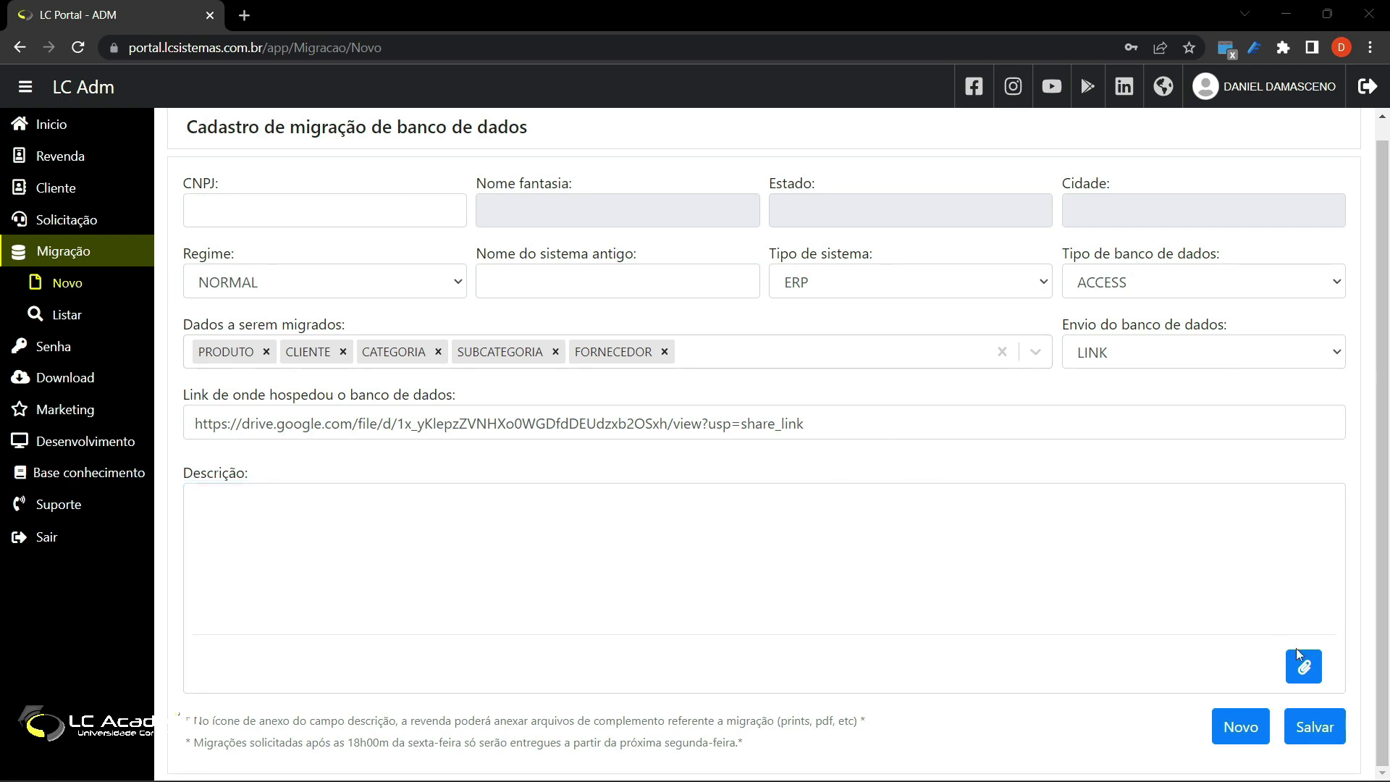
pyautogui.click(1309, 674)
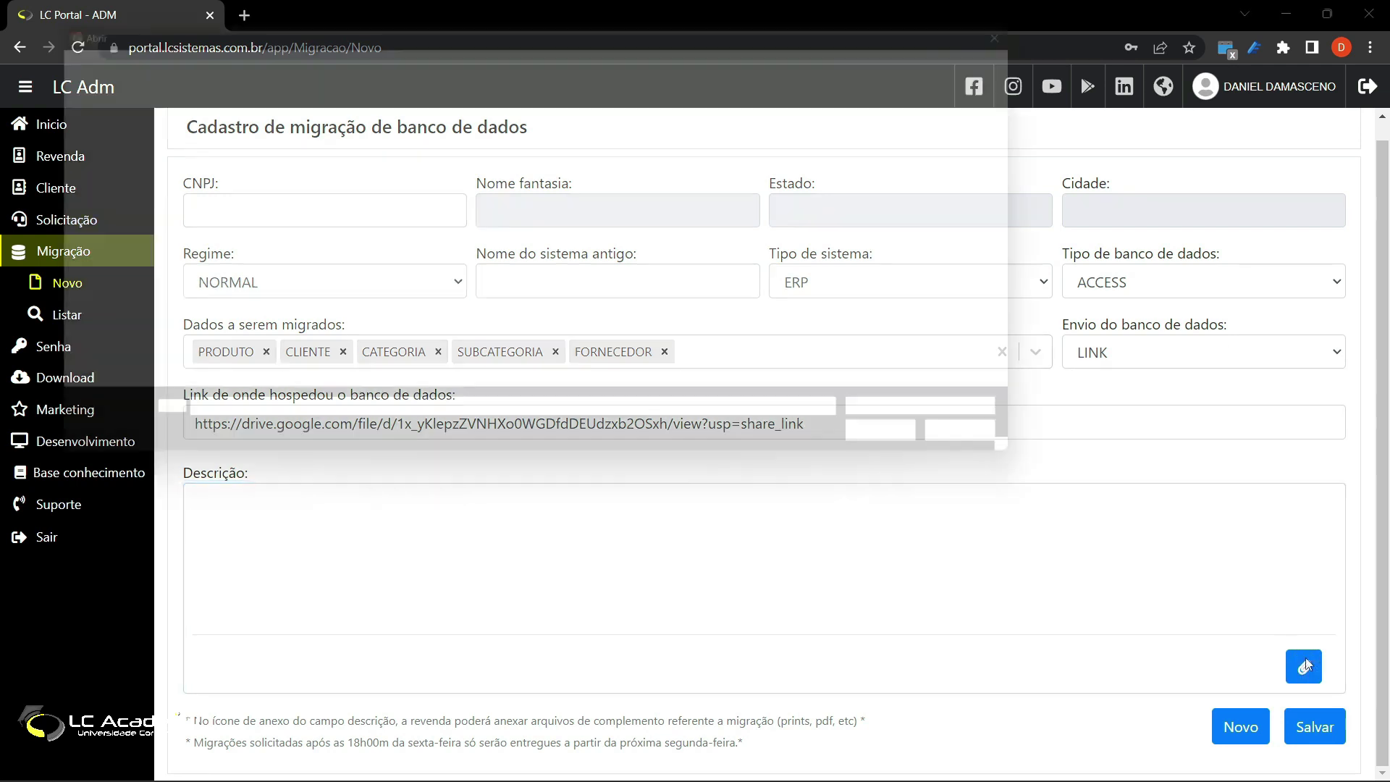
pyautogui.click(1021, 462)
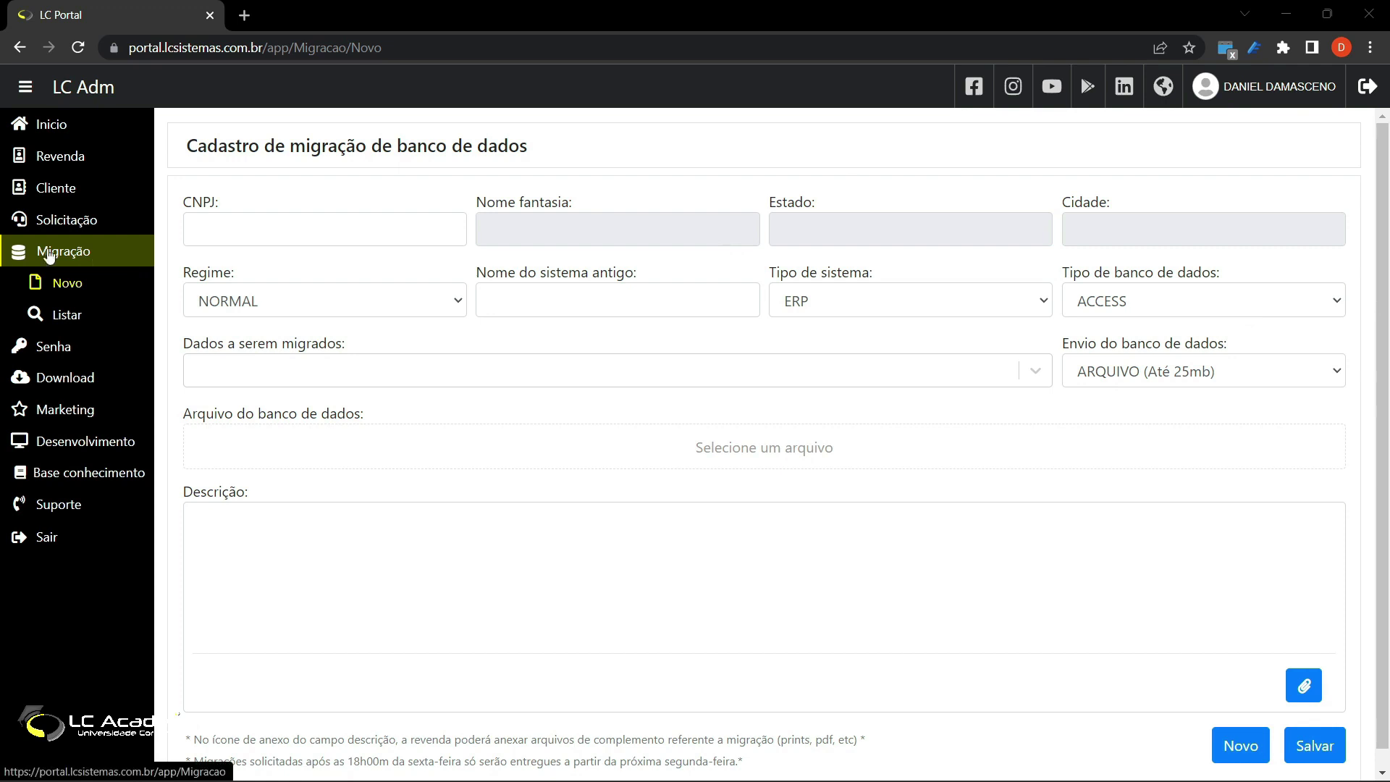
# Step: List migrations with the ABERTO and EM DESENVOLVIMENTO filters removed, leaving PARA TESTE
pyautogui.click(75, 314)
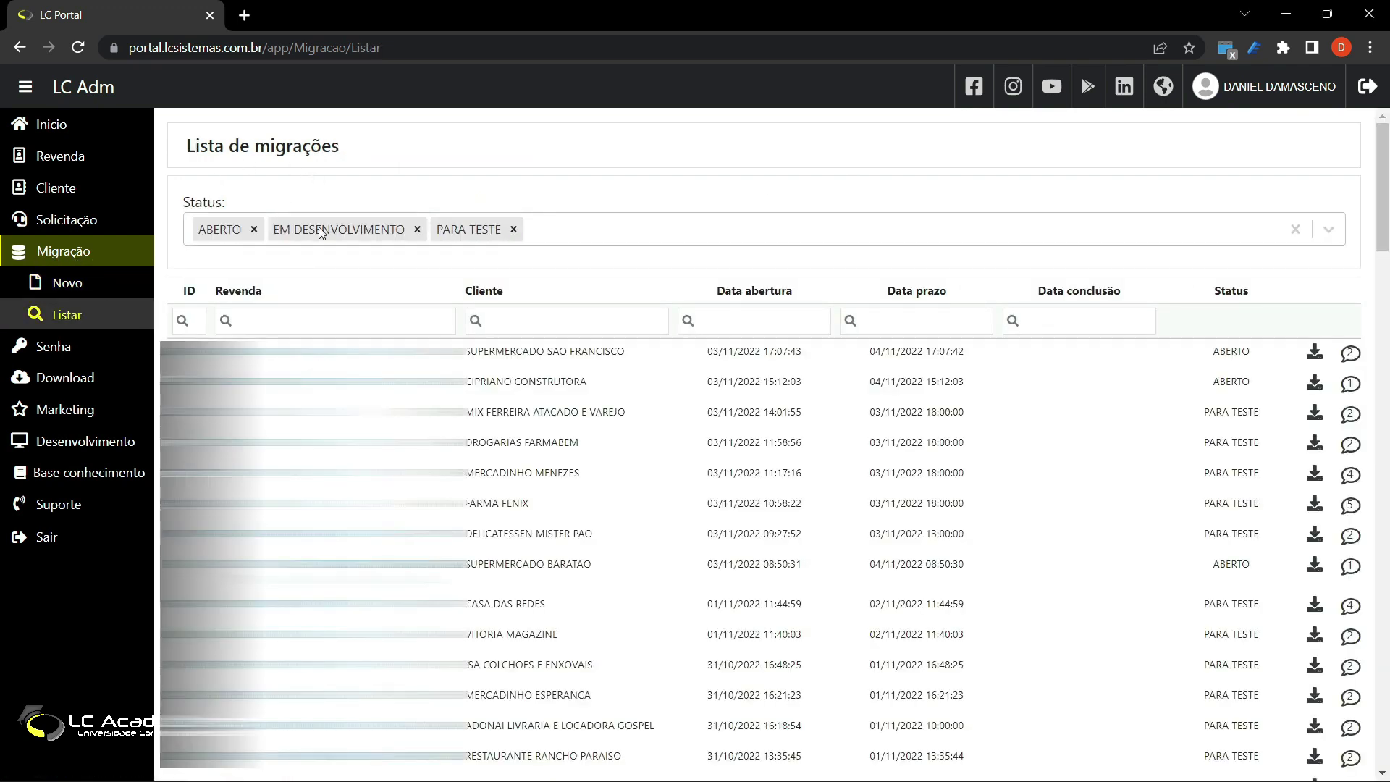
pyautogui.click(253, 228)
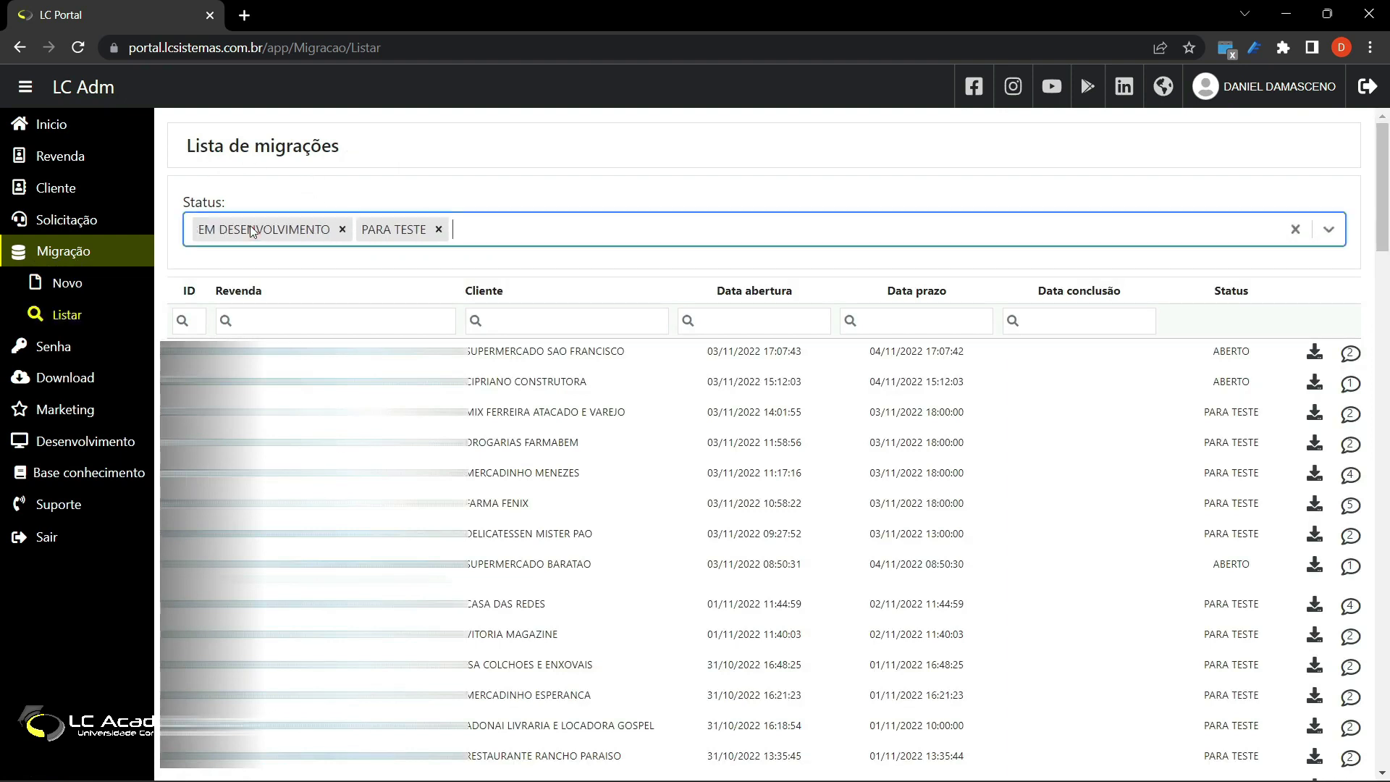
pyautogui.click(343, 230)
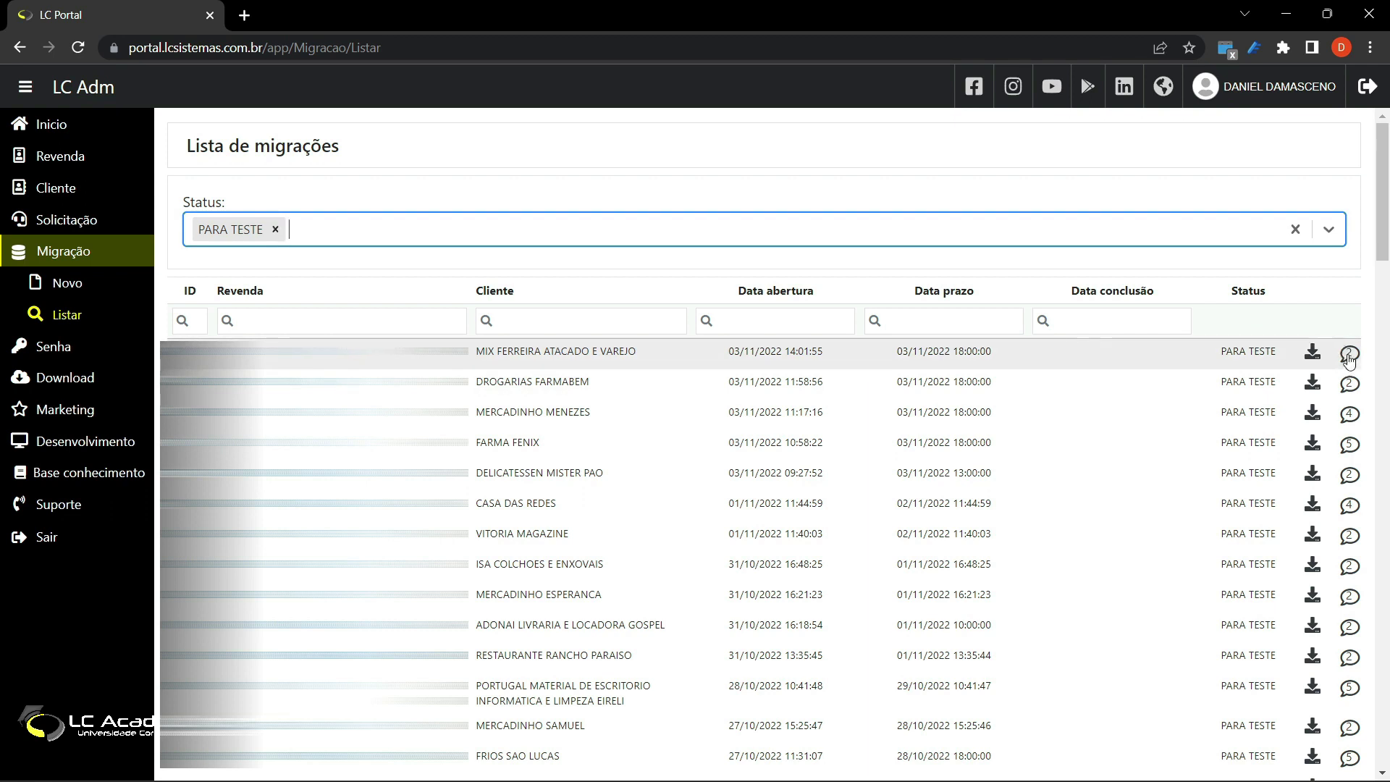
# Step: Read the MIX FERREIRA ATACADO E VAREJO migration chat, then close it
pyautogui.click(1349, 359)
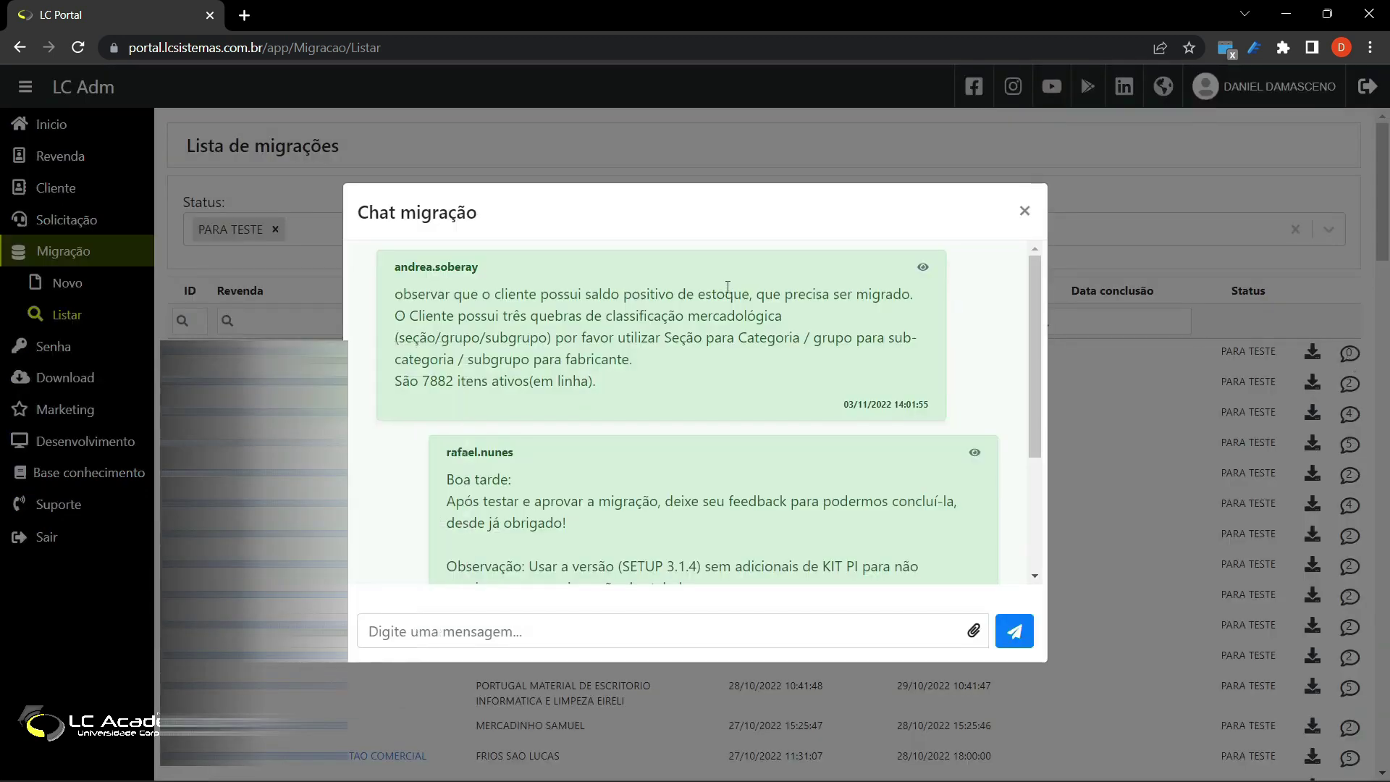
pyautogui.scroll(-4, 728, 286)
pyautogui.scroll(4, 754, 338)
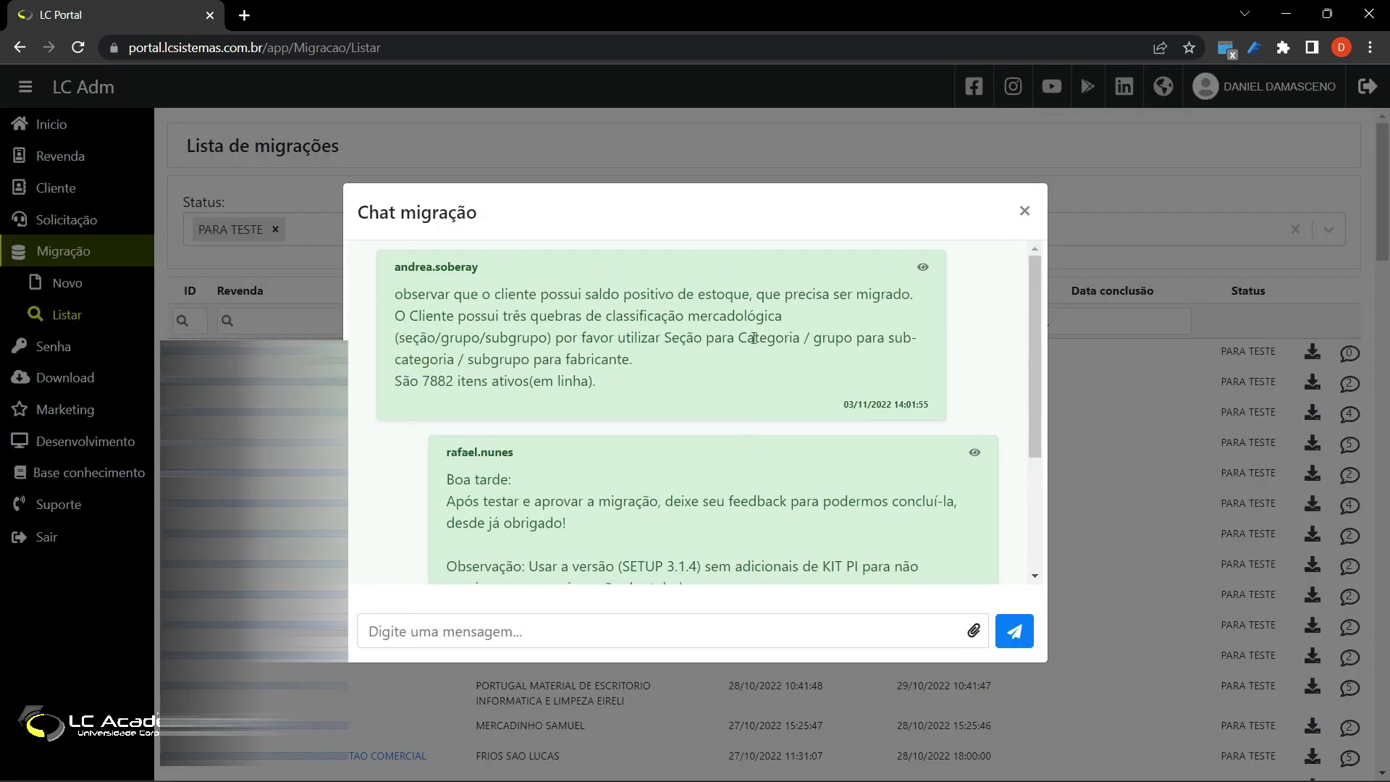
pyautogui.click(497, 618)
pyautogui.scroll(-3, 571, 433)
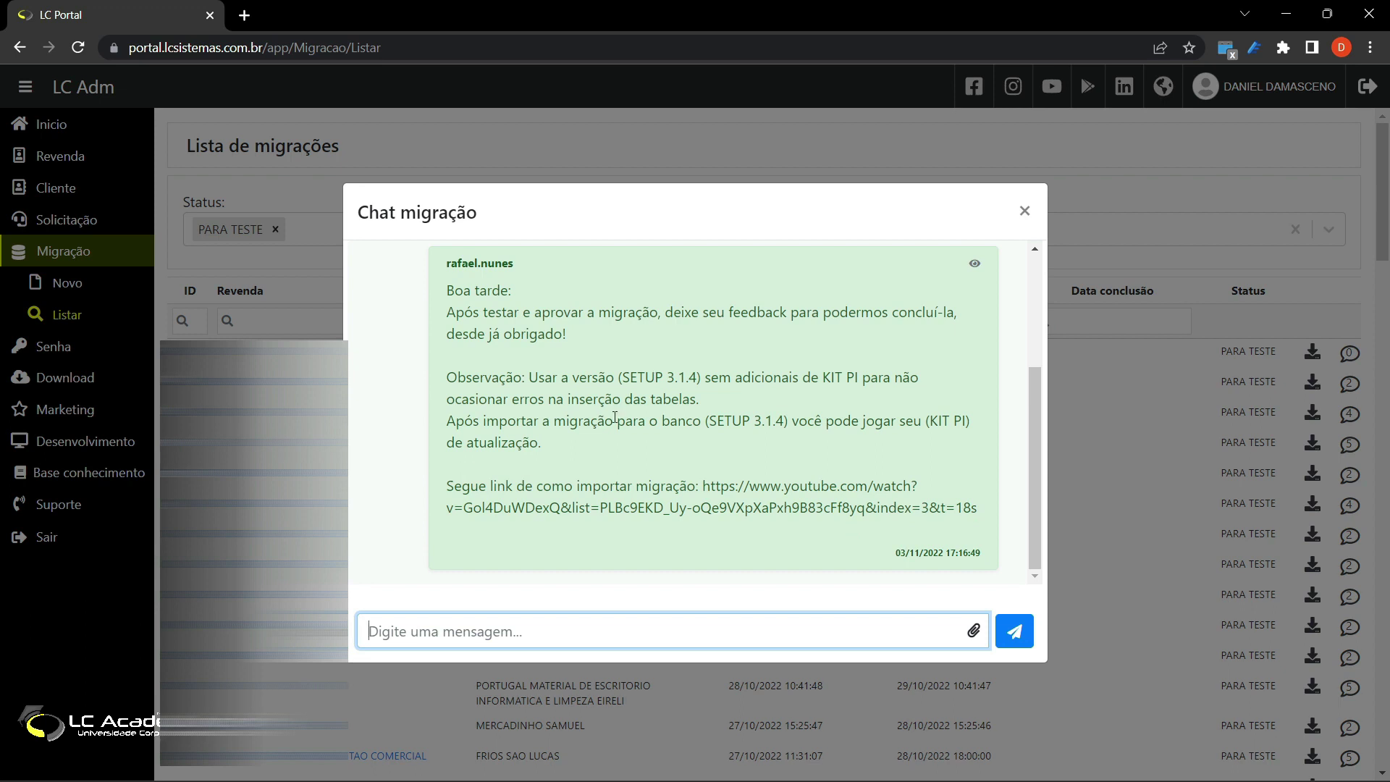
pyautogui.scroll(3, 883, 367)
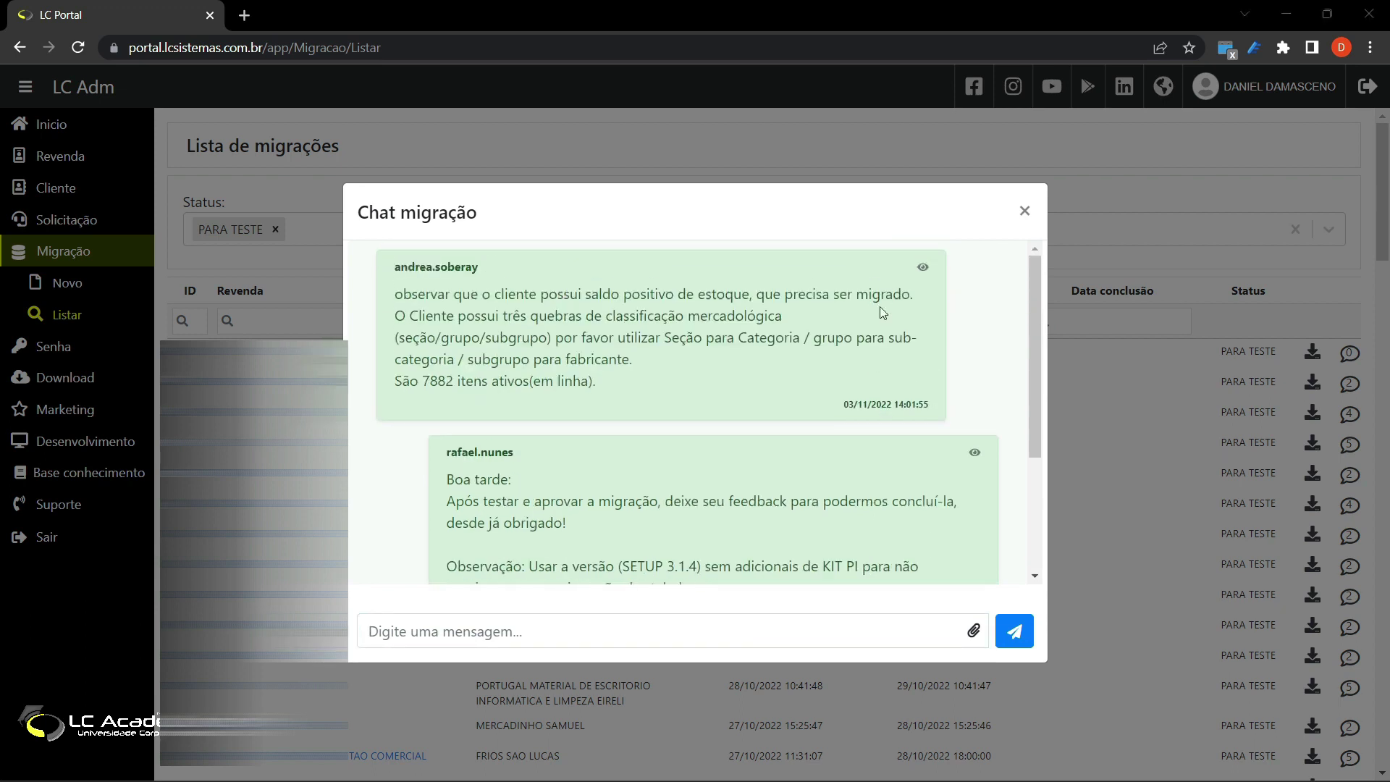
pyautogui.click(1024, 210)
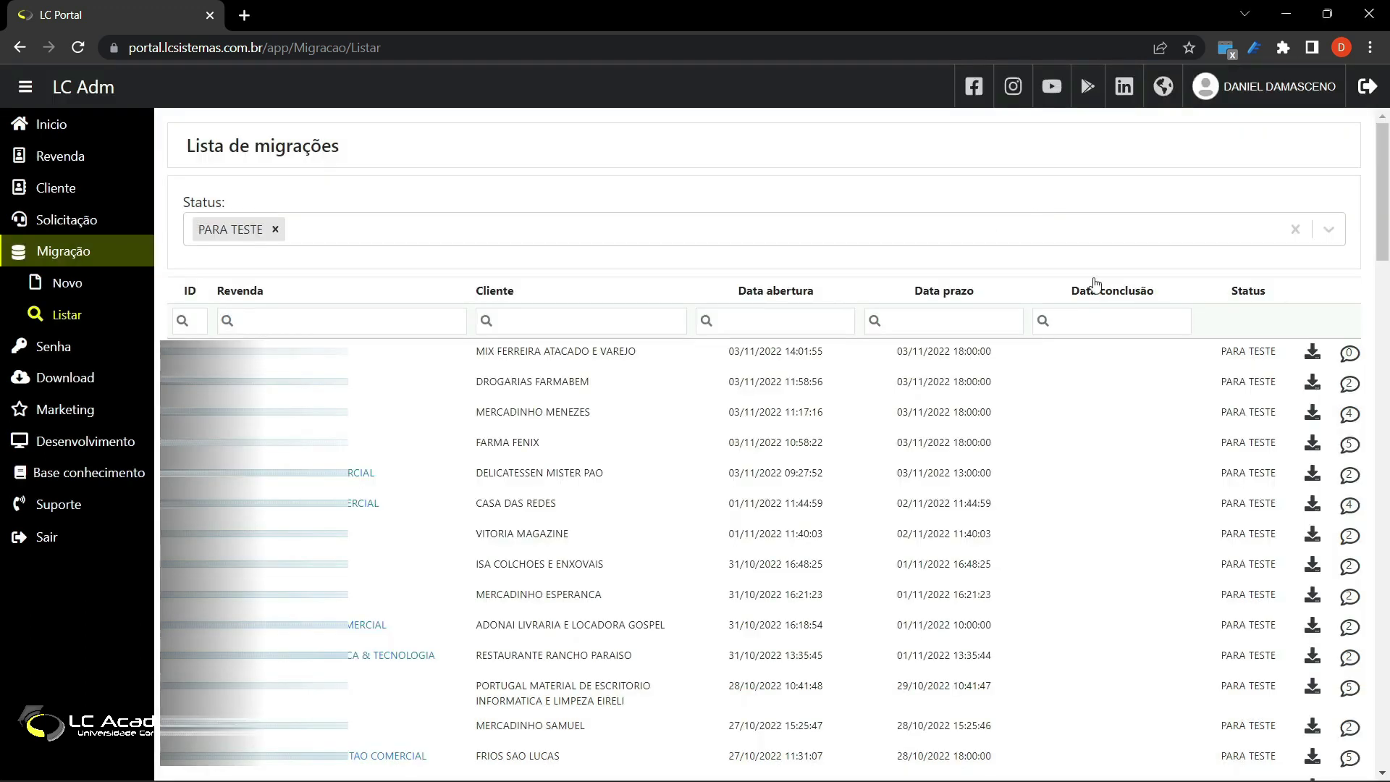
# Step: Download migration 1021's migrated Firebird 2.5.9 database from its Banco de dados tab
pyautogui.click(1313, 353)
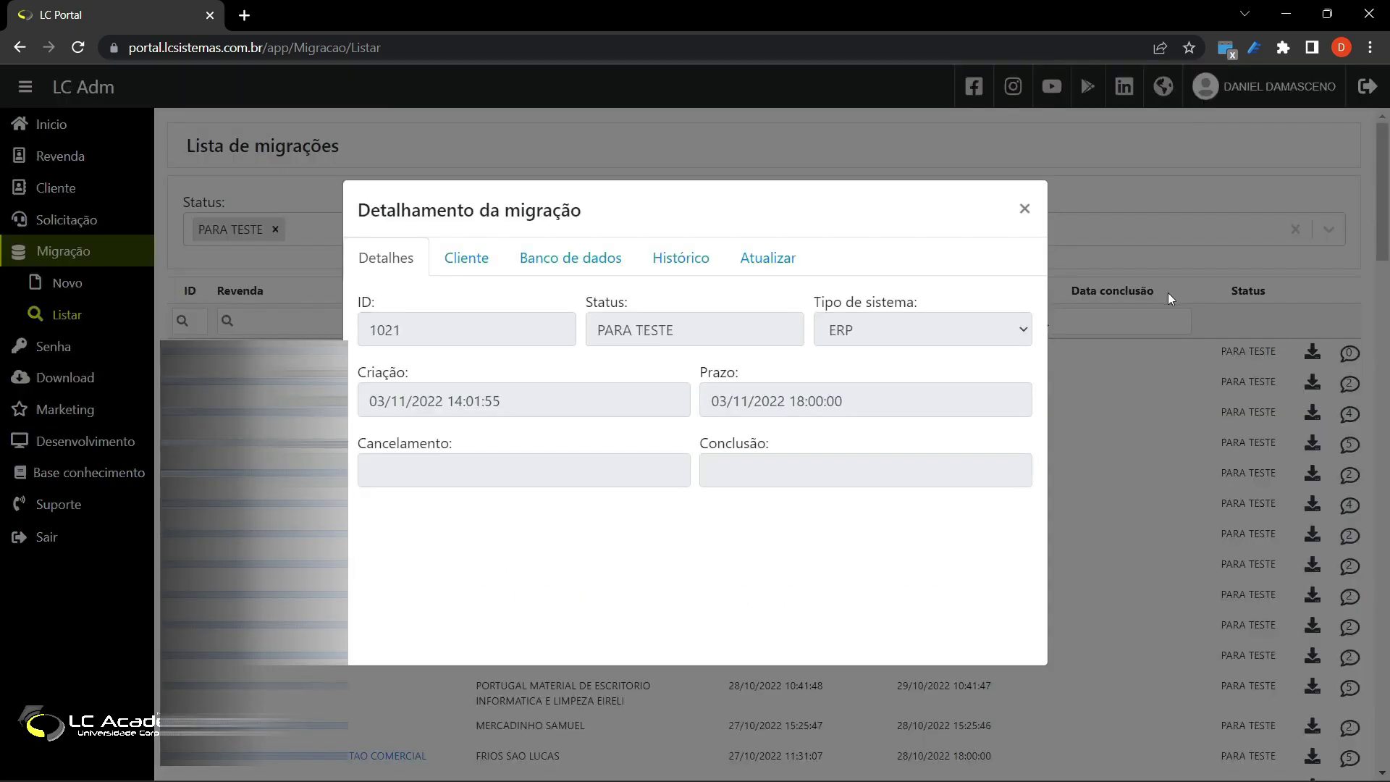
pyautogui.click(557, 265)
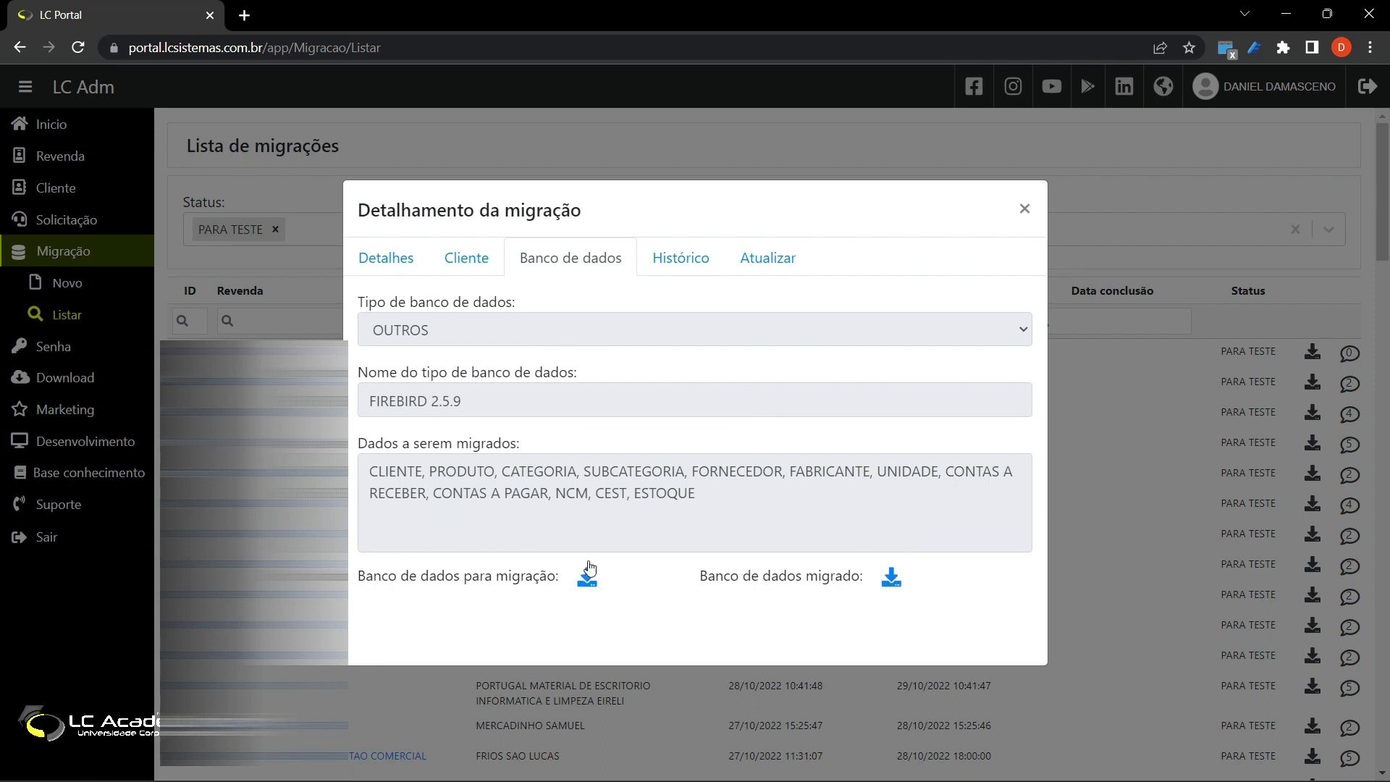
pyautogui.click(892, 587)
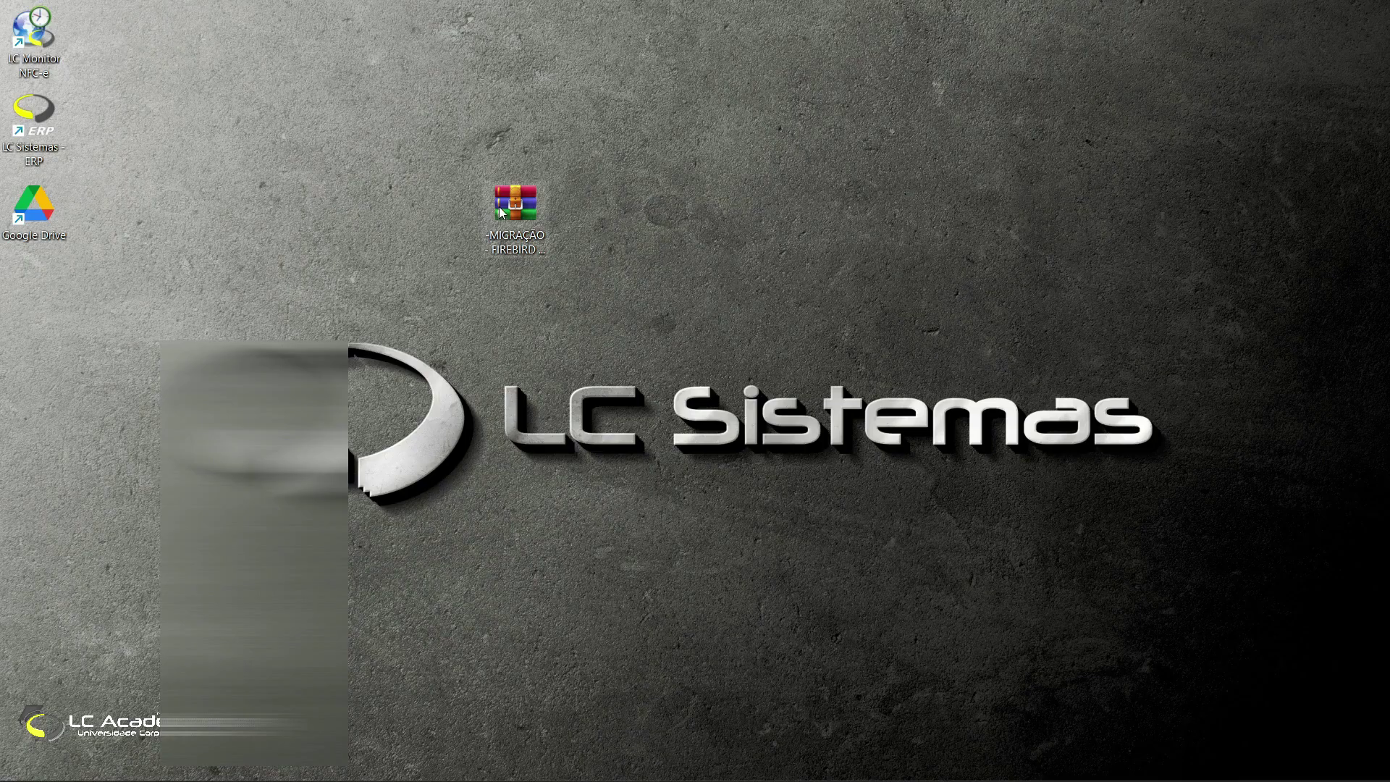
# Step: Extract the MIGRAÇÃO - FIREBIRD - VAREJO archive with WinRAR into its own folder and open it
pyautogui.click(500, 212)
pyautogui.moveTo(391, 147); pyautogui.dragTo(770, 323)
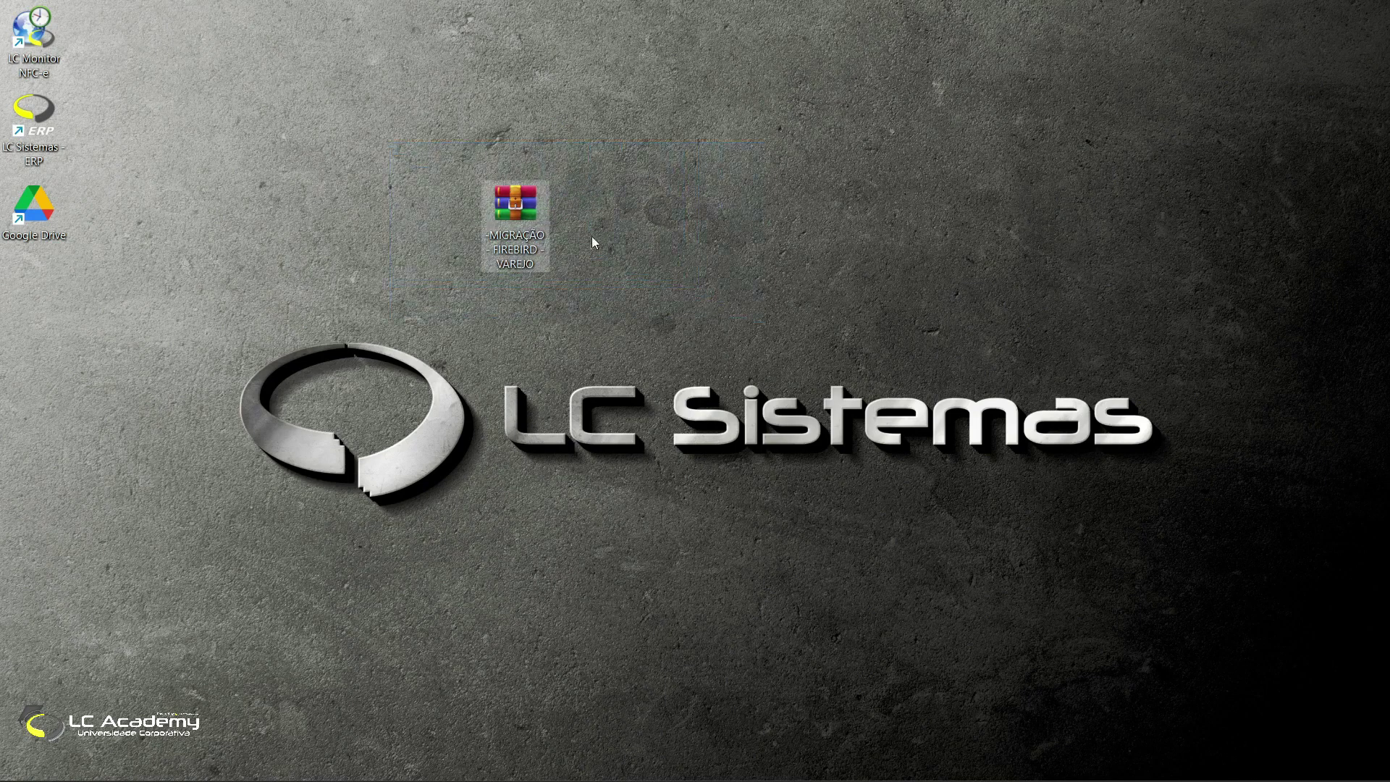
pyautogui.rightClick(514, 219)
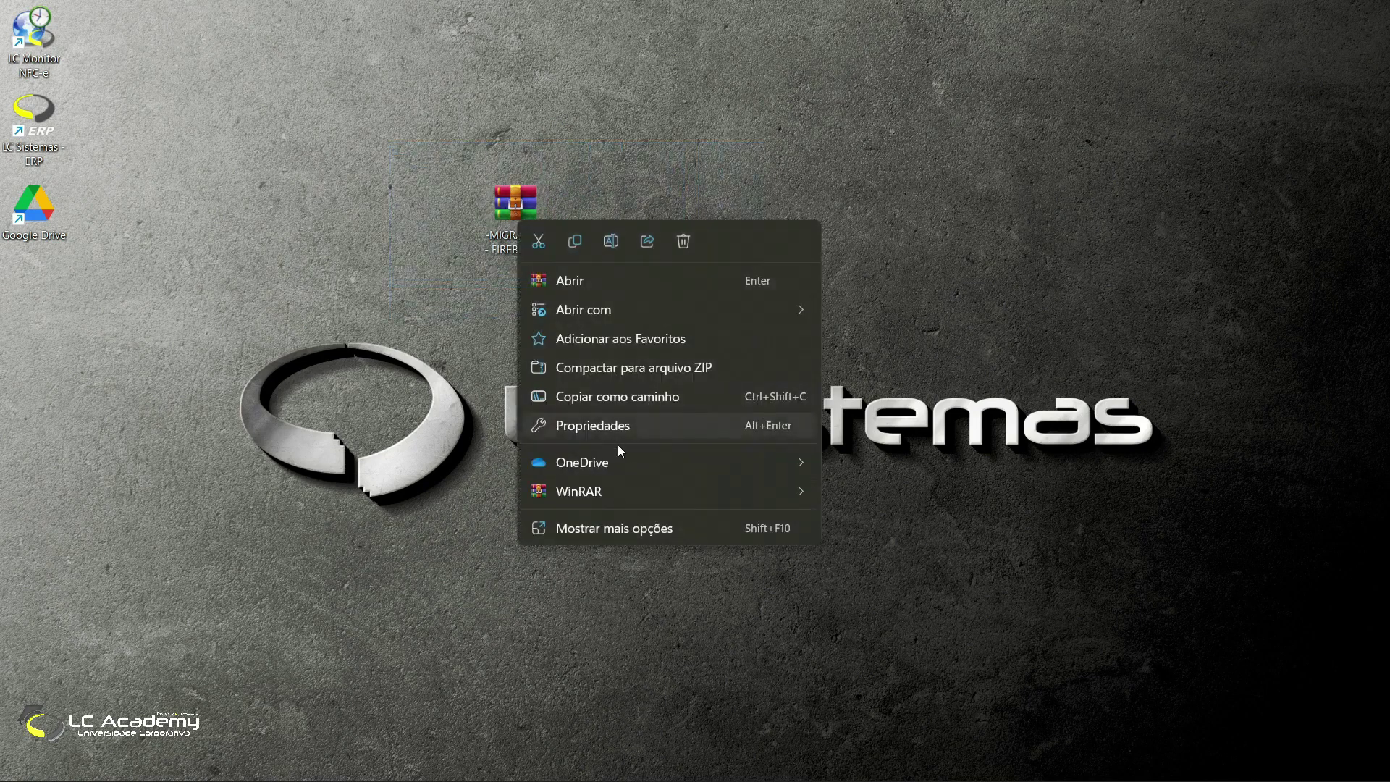
pyautogui.moveTo(732, 497)
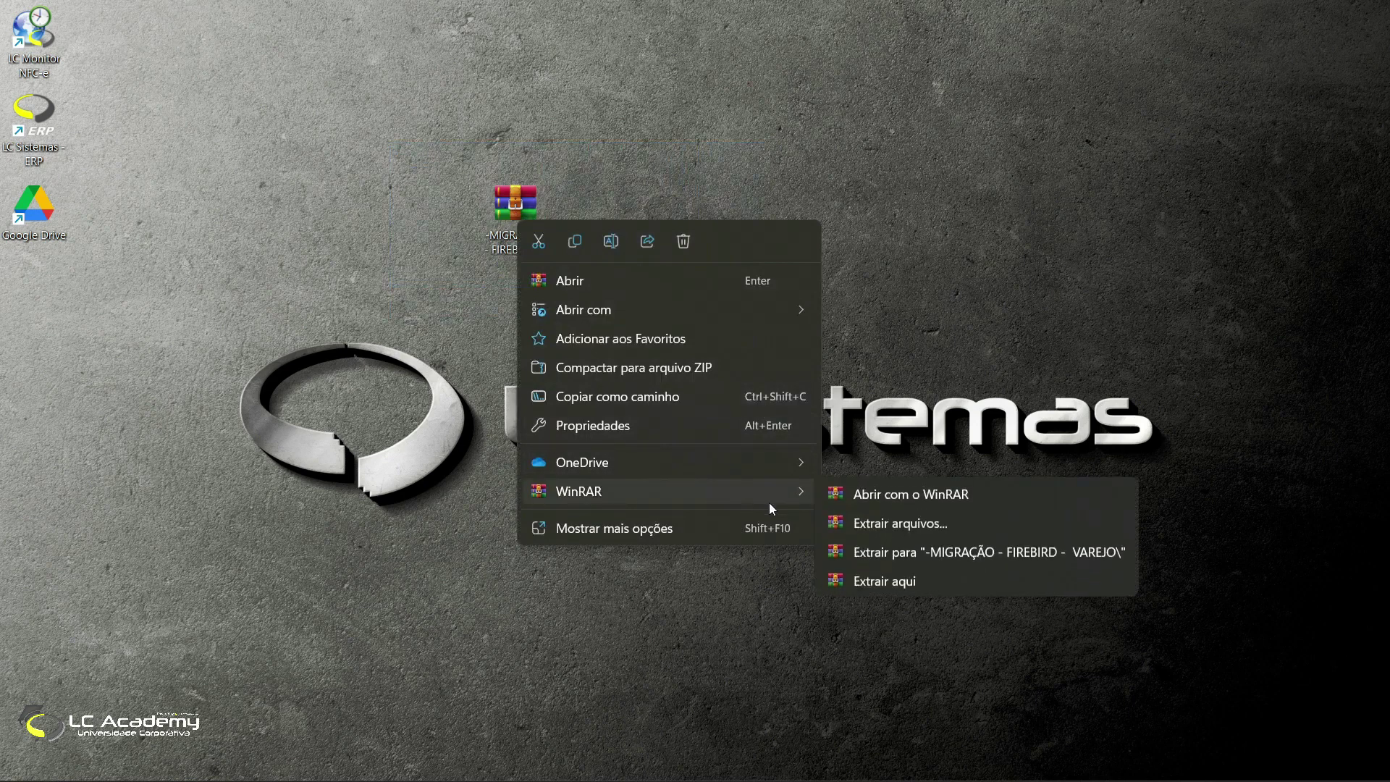
pyautogui.click(963, 553)
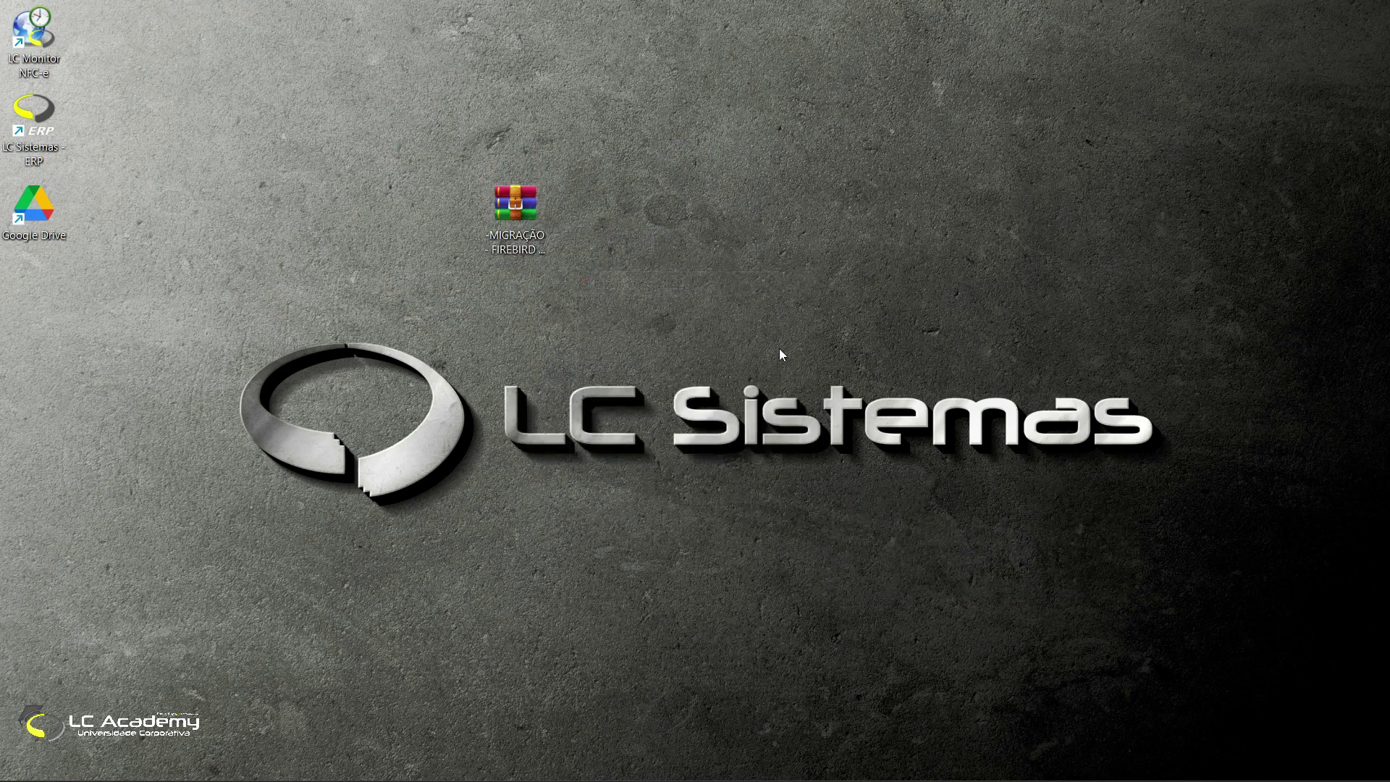
pyautogui.moveTo(37, 297); pyautogui.dragTo(594, 219)
pyautogui.doubleClick(596, 210)
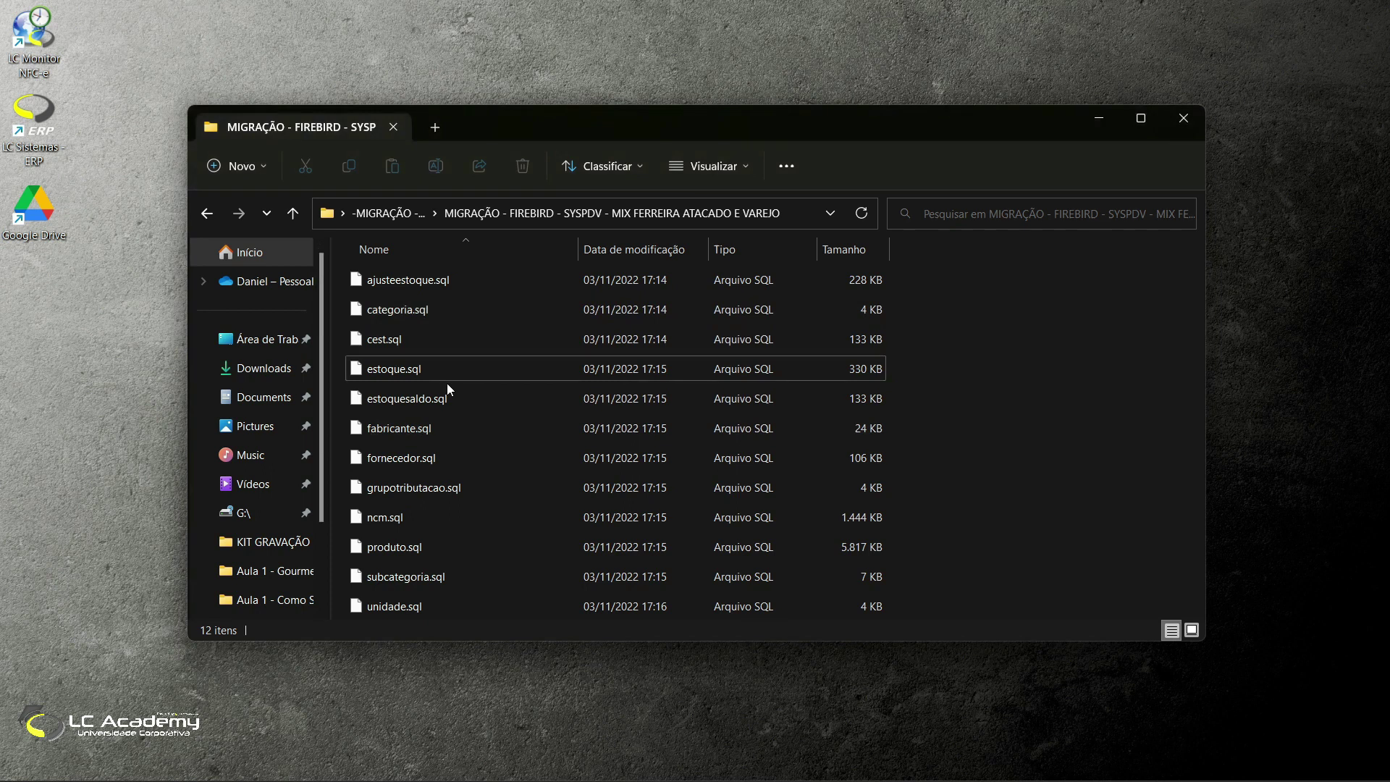
# Step: Launch MySQL Query Browser from the Start menu search
pyautogui.press('super')
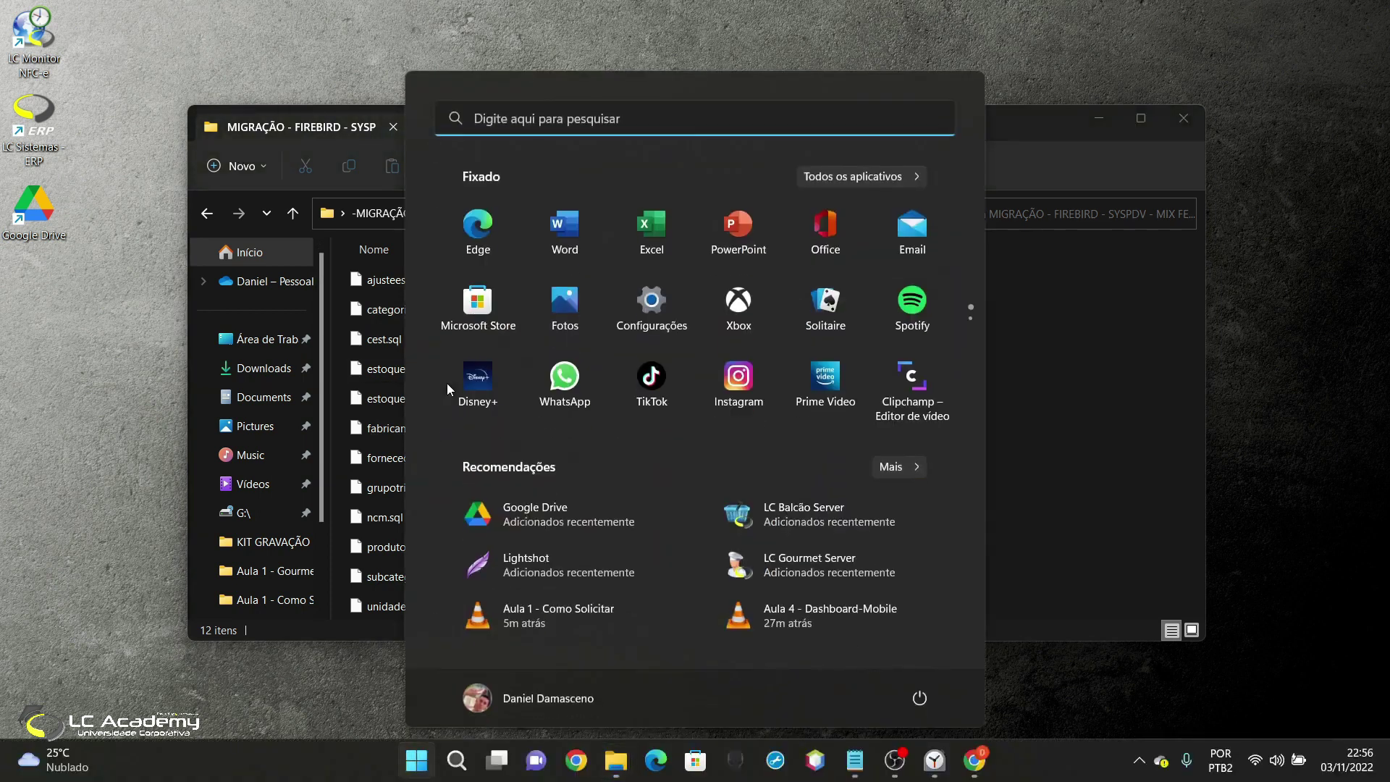
pyautogui.write('q')
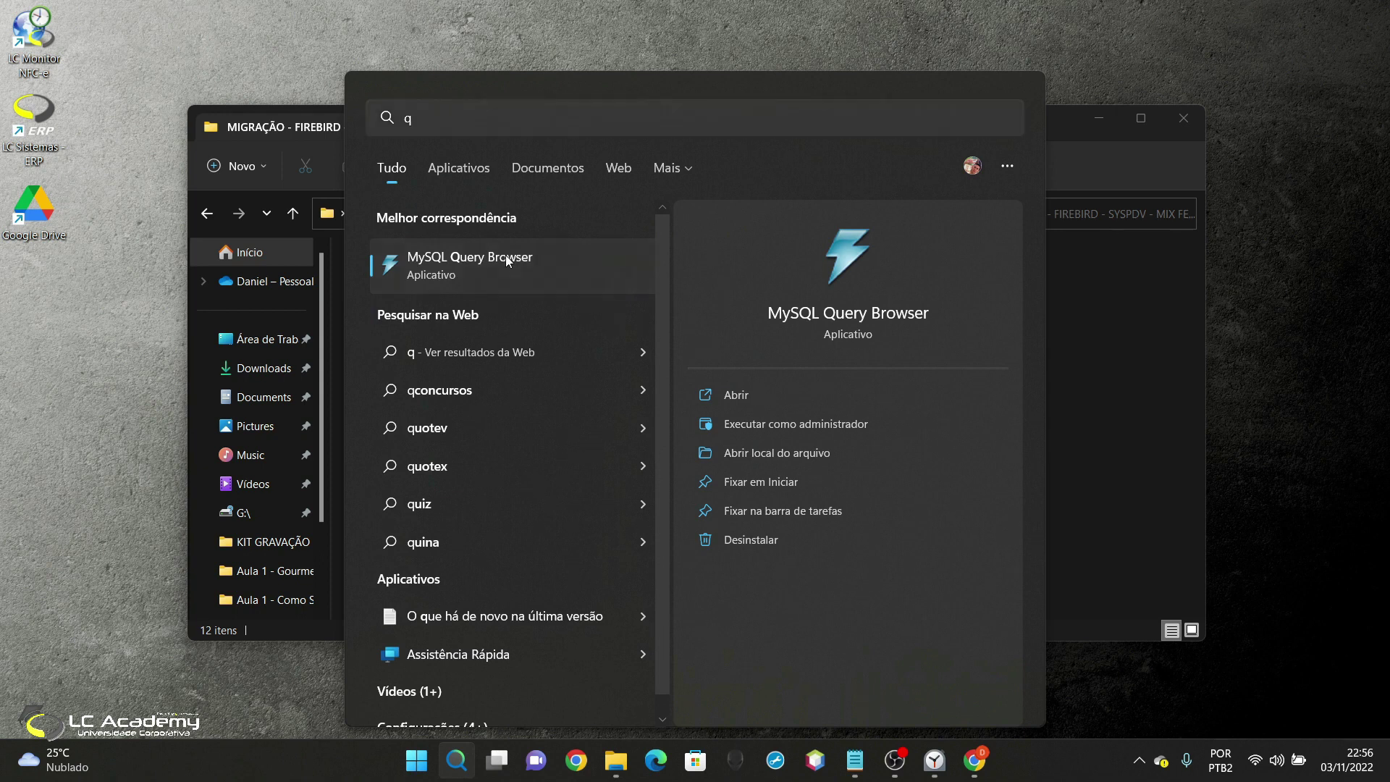
pyautogui.click(505, 258)
# Step: Connect to the server at localhost port 3306 with the account password
pyautogui.moveTo(675, 246); pyautogui.dragTo(640, 187)
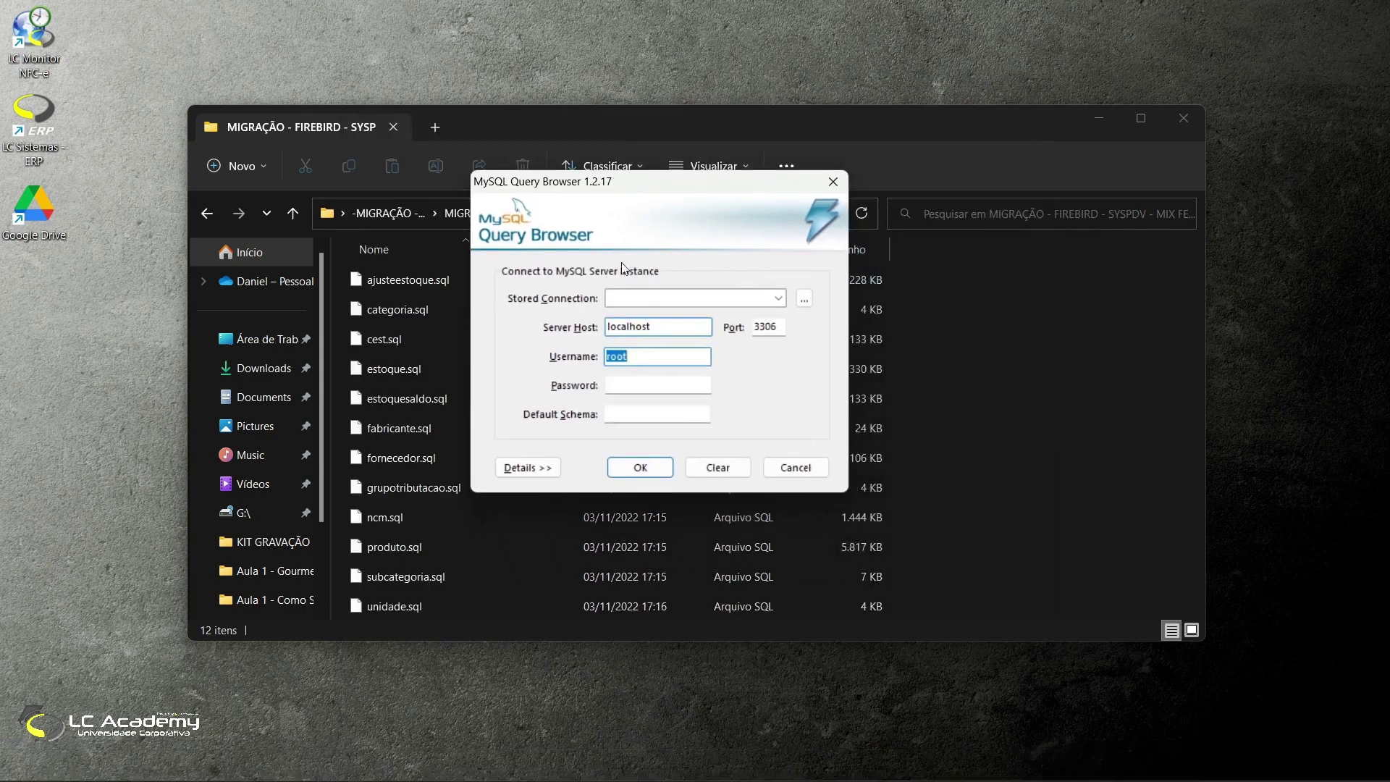
pyautogui.doubleClick(649, 325)
pyautogui.moveTo(760, 329)
pyautogui.mouseDown()
pyautogui.moveTo(773, 328)
pyautogui.moveTo(756, 324)
pyautogui.mouseUp()
pyautogui.click(783, 326)
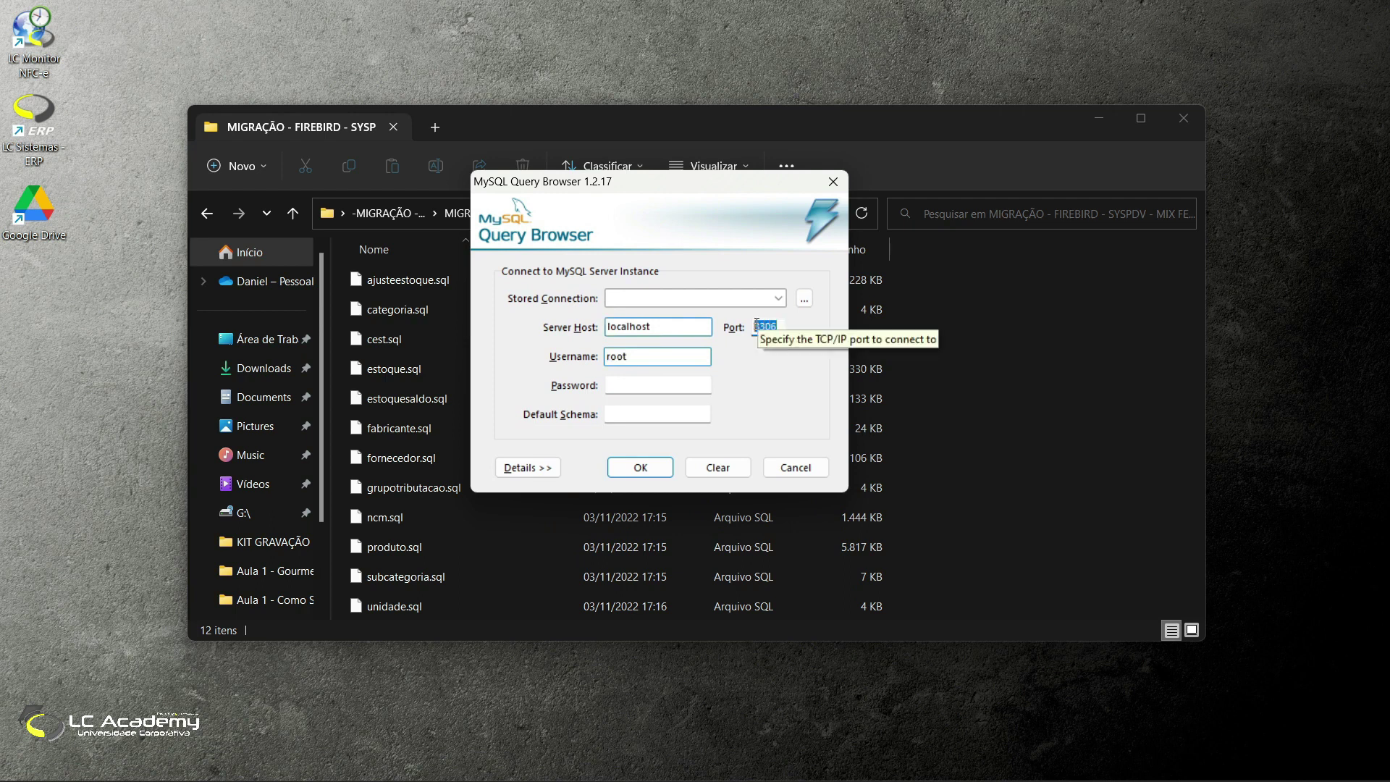
pyautogui.click(779, 325)
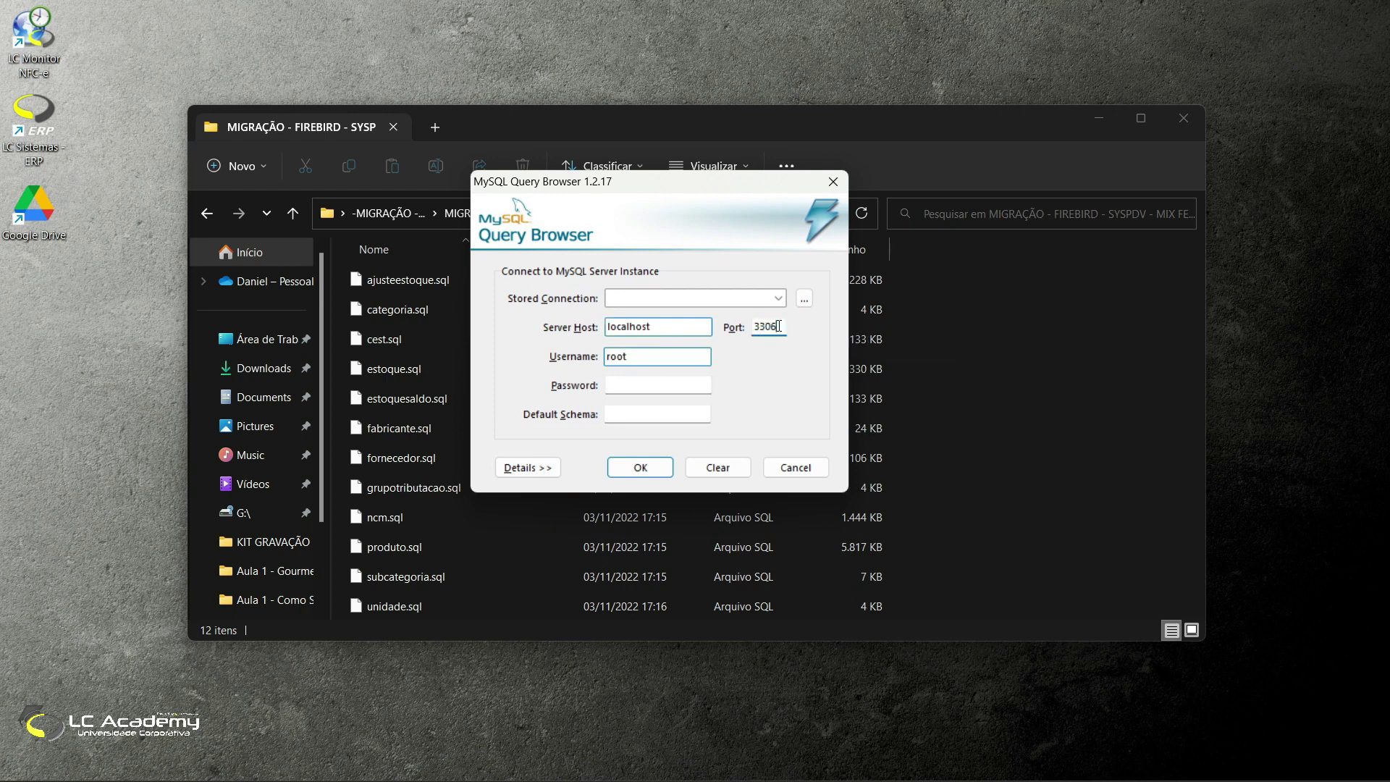
pyautogui.click(638, 390)
pyautogui.write('******')
pyautogui.press('Return')
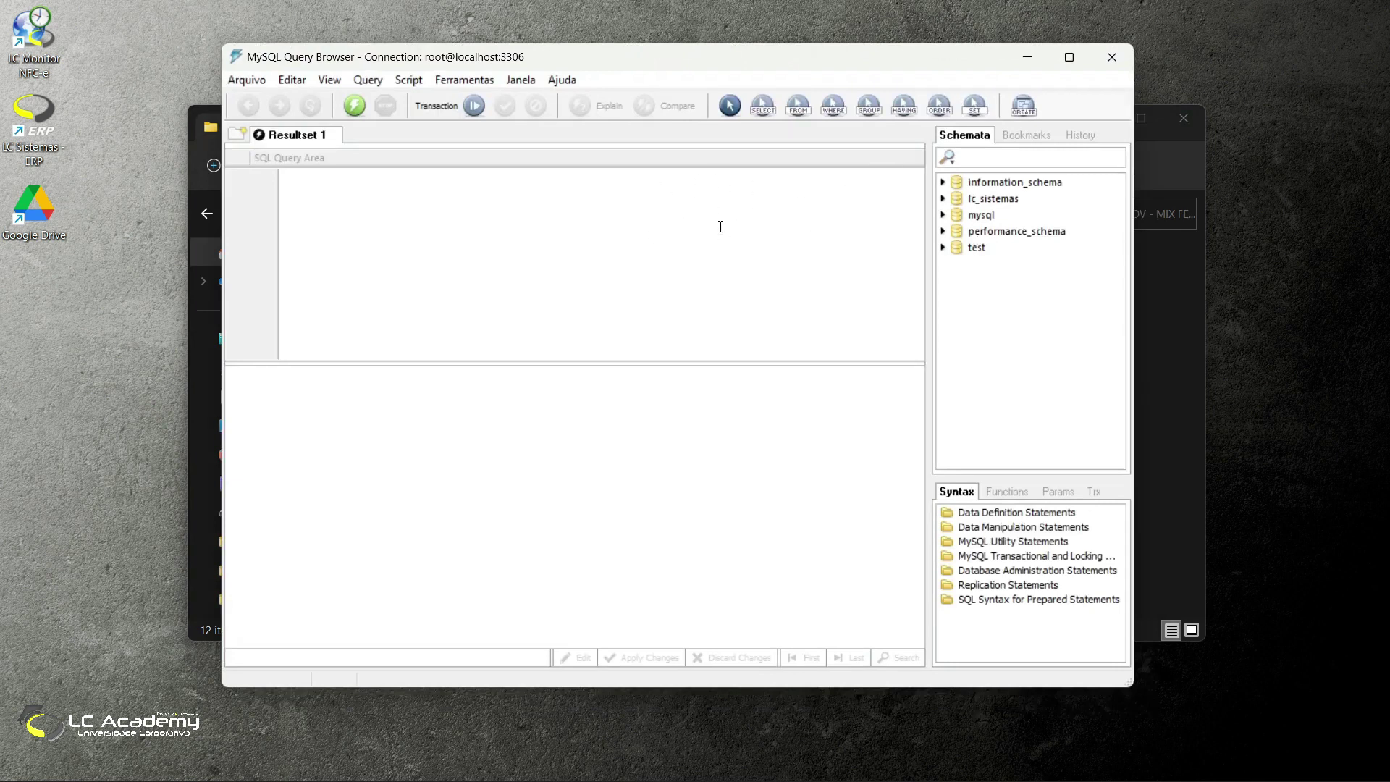
# Step: Make lc_sistemas the default schema and run ajusteestoque.sql from the SYSPDV migration folder
pyautogui.doubleClick(989, 199)
pyautogui.doubleClick(987, 200)
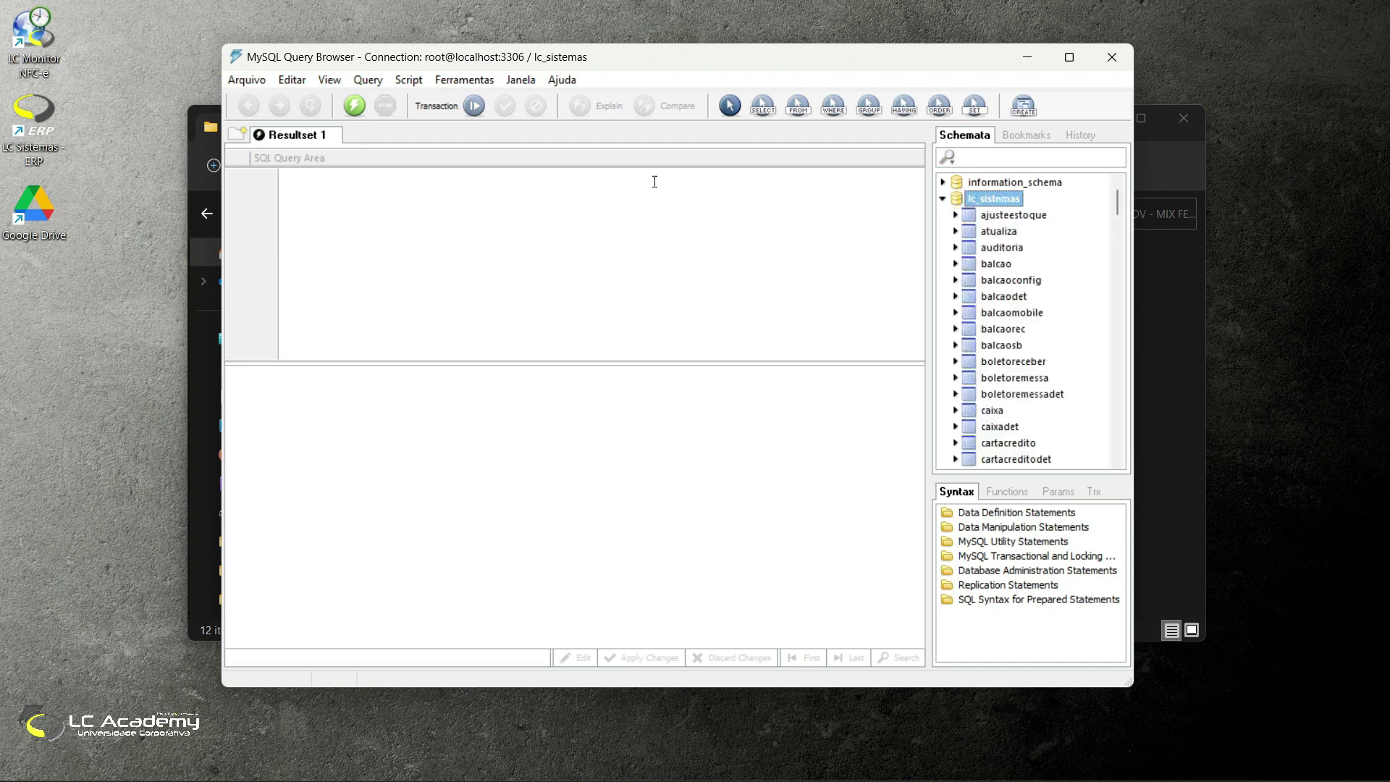
pyautogui.click(249, 80)
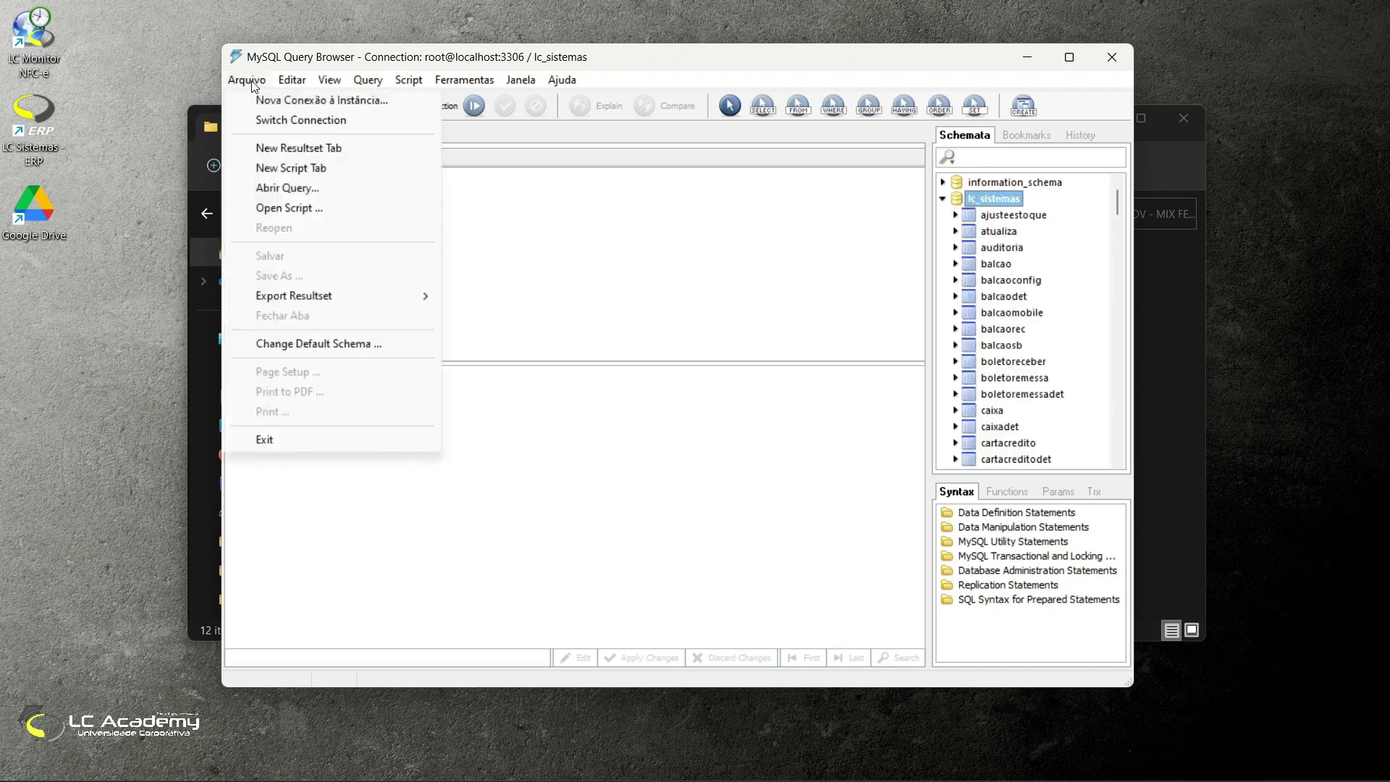
pyautogui.click(316, 210)
pyautogui.click(451, 279)
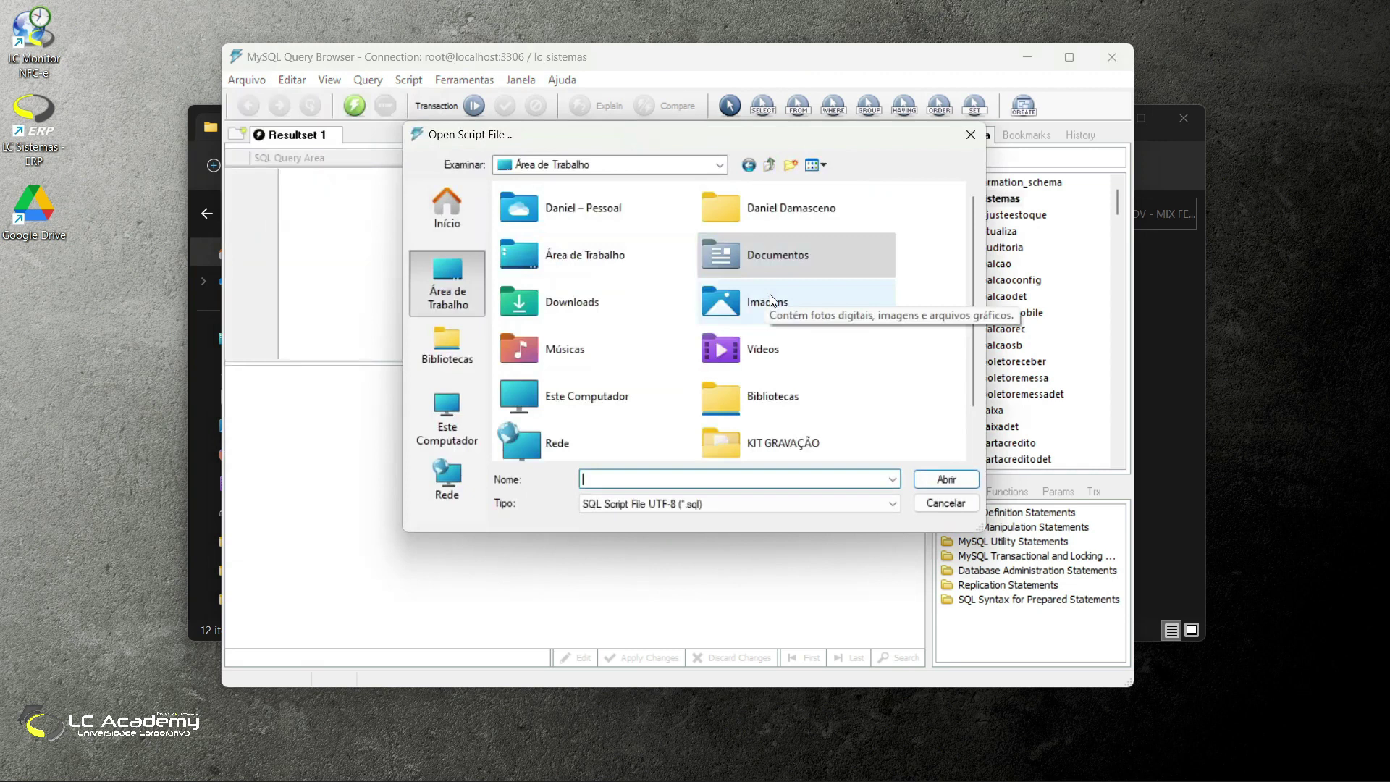
pyautogui.scroll(-1, 804, 275)
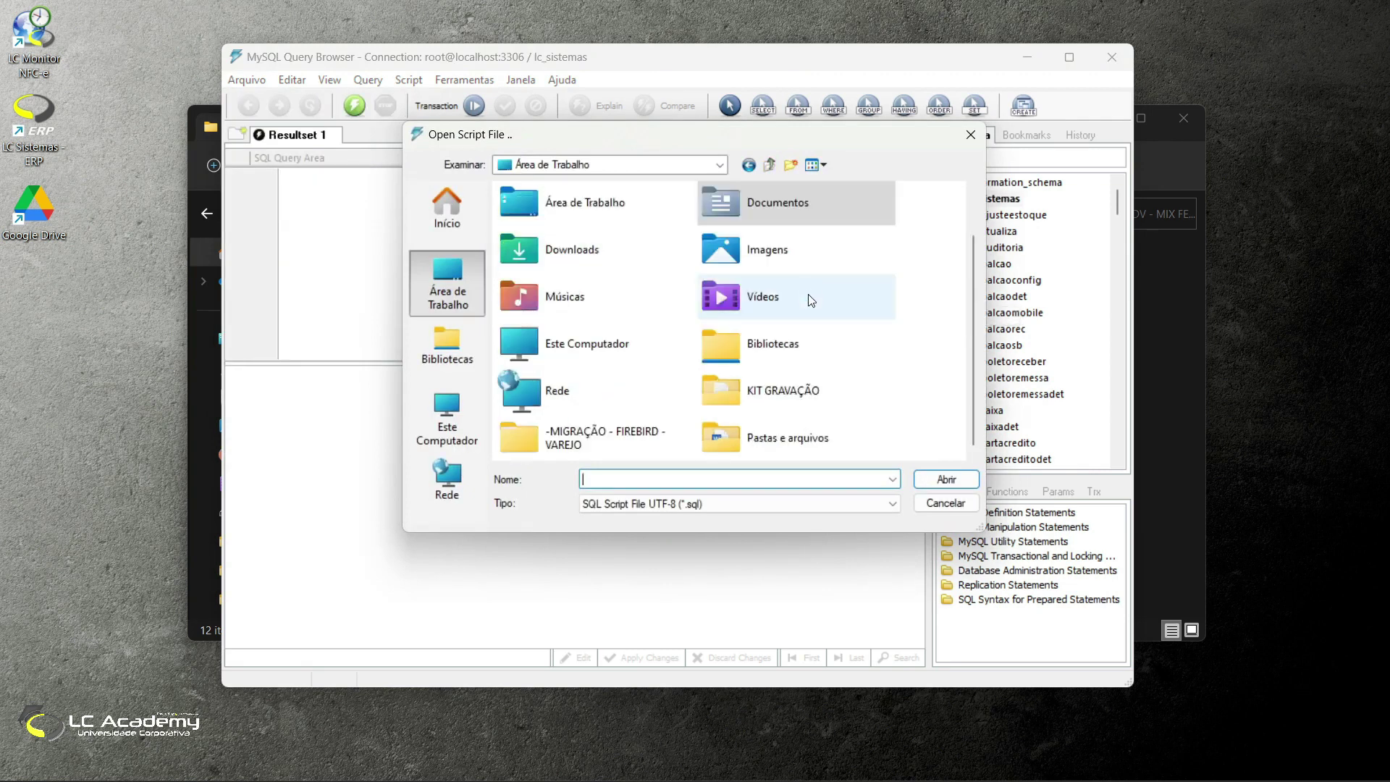
pyautogui.doubleClick(627, 438)
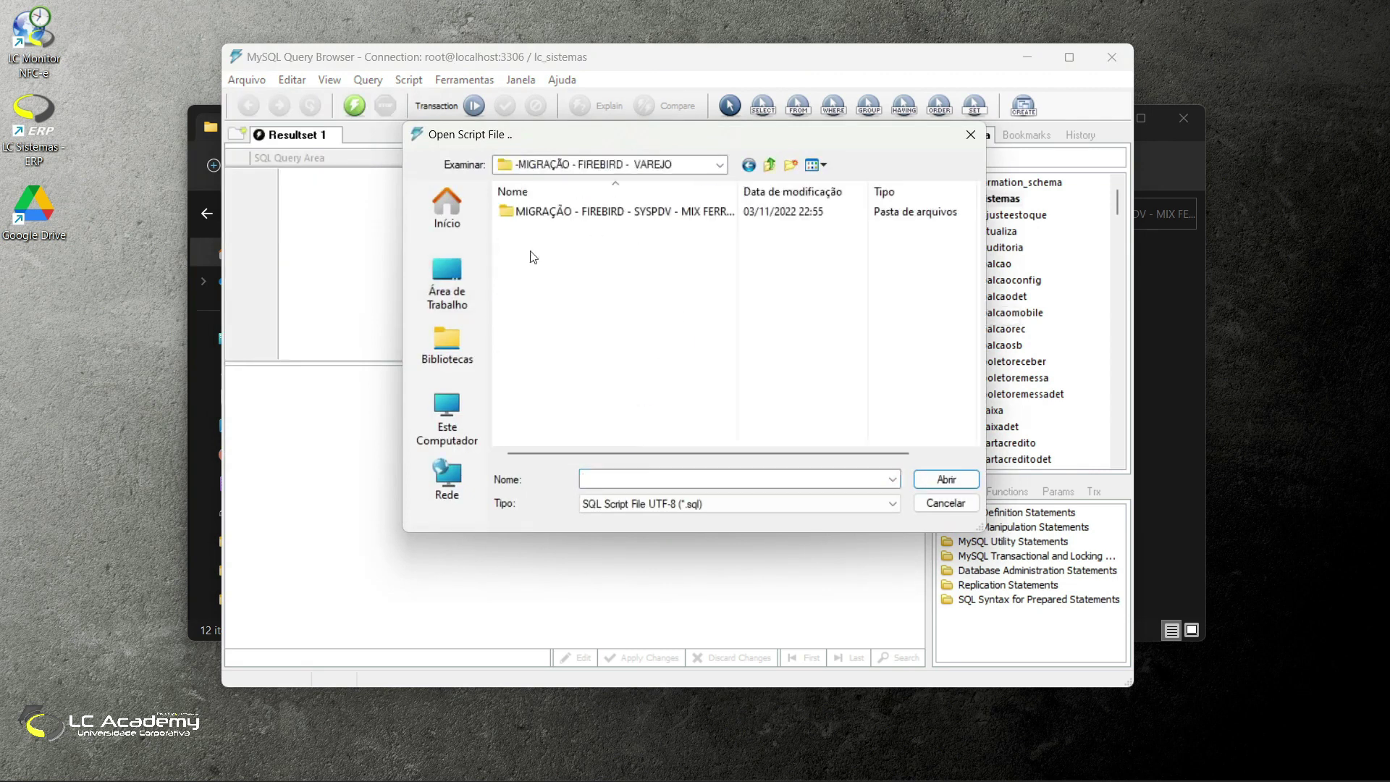
pyautogui.doubleClick(564, 211)
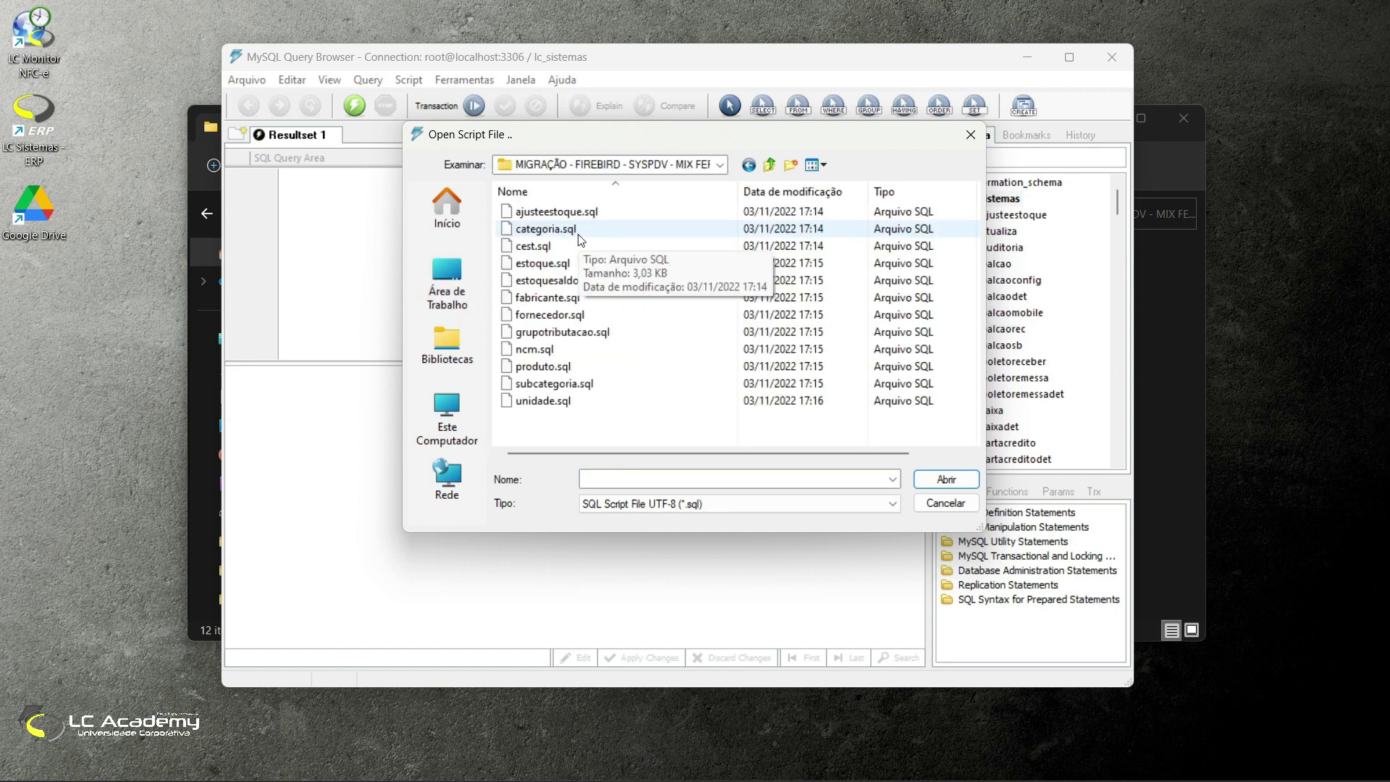
pyautogui.click(624, 211)
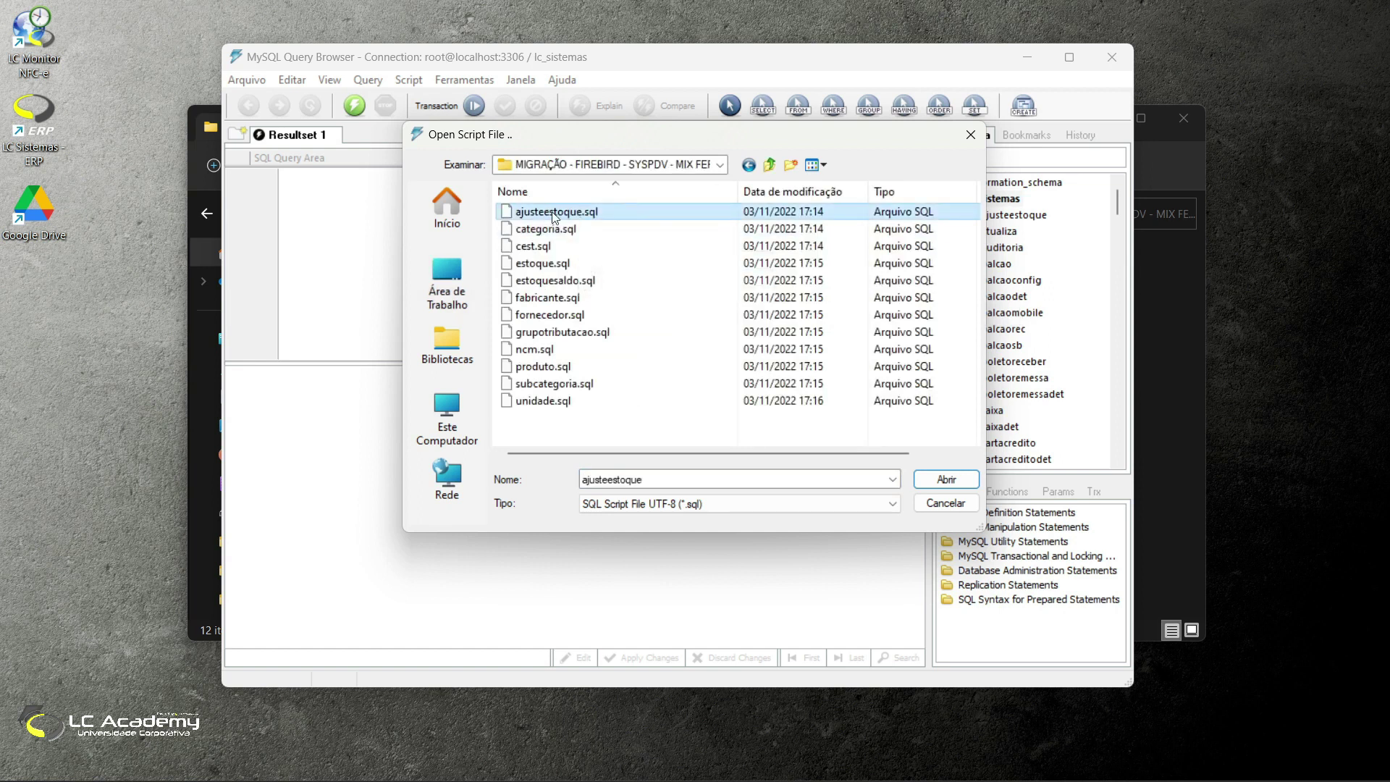
pyautogui.click(936, 481)
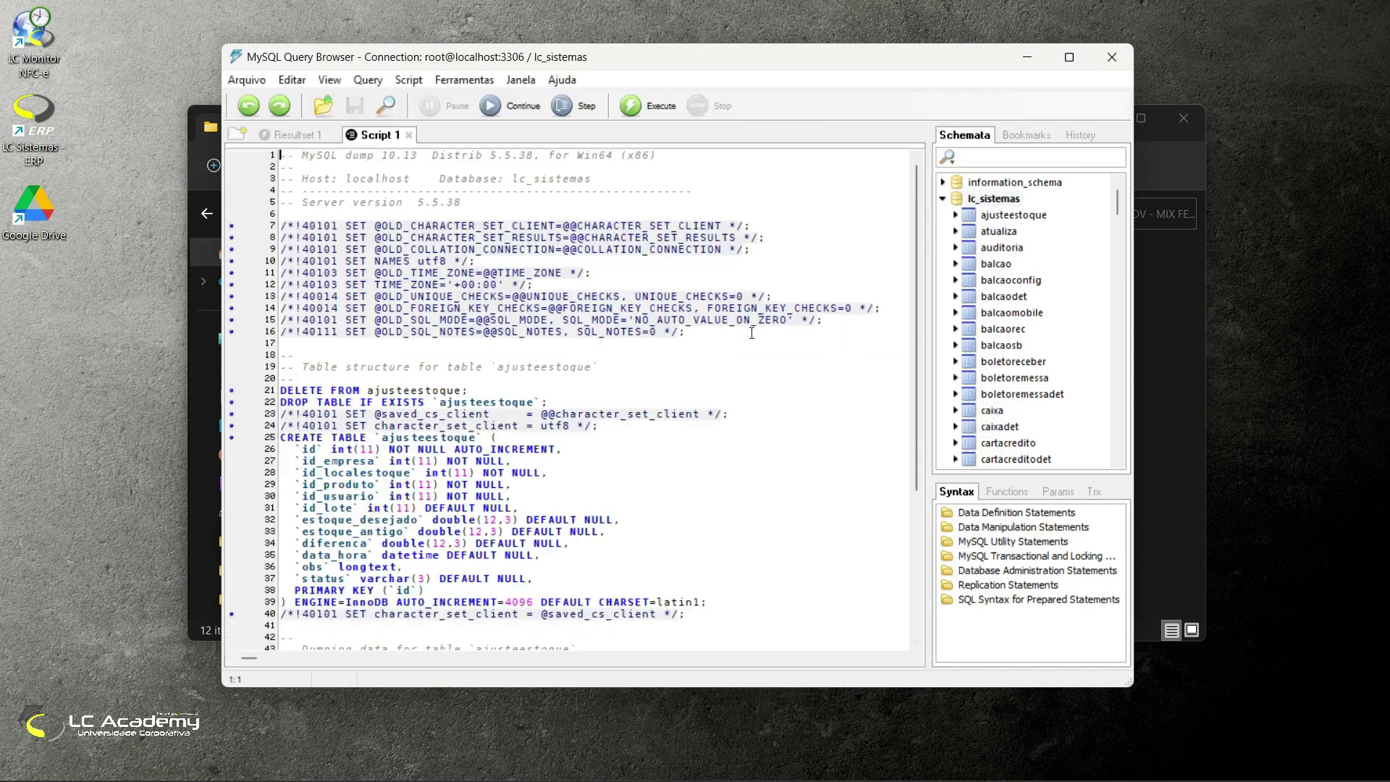
pyautogui.click(635, 106)
# Step: Open and execute the categoria.sql script
pyautogui.click(247, 80)
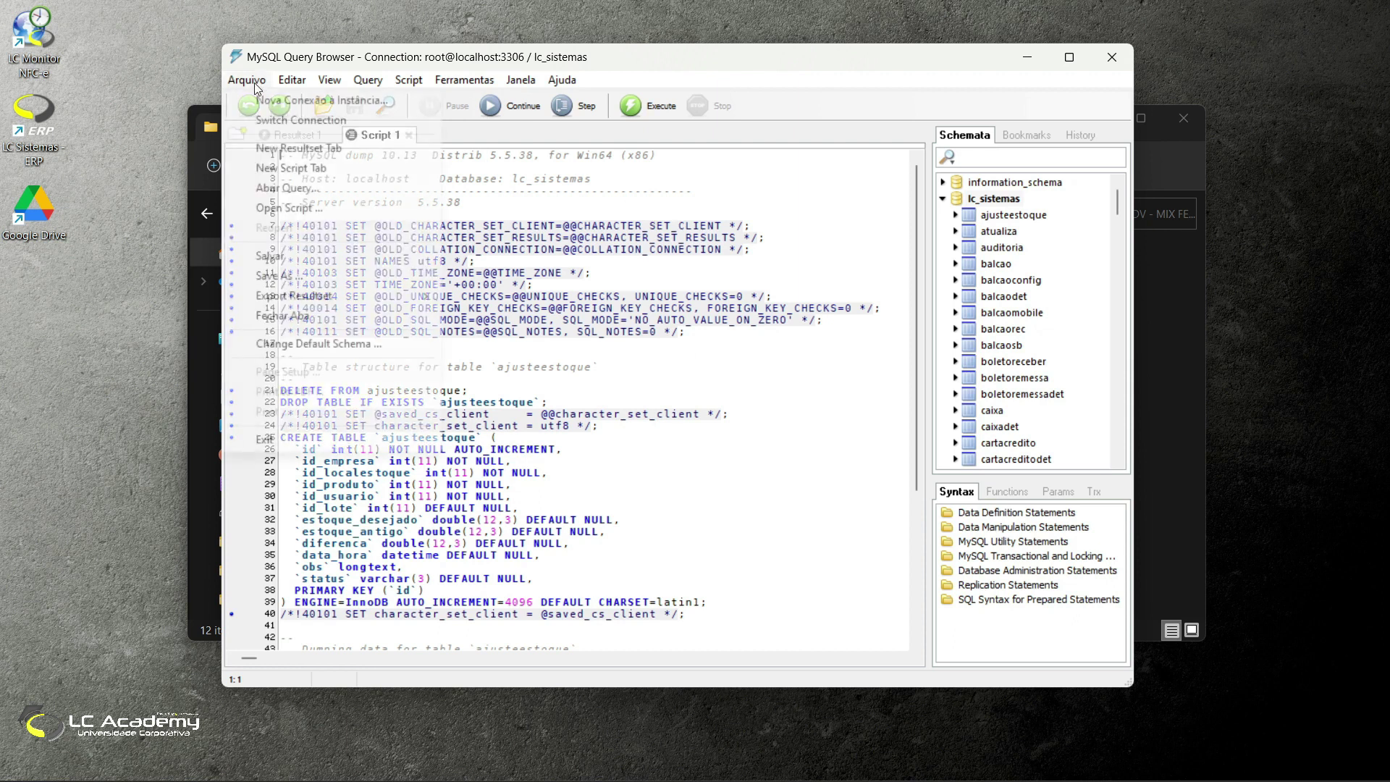
pyautogui.click(329, 207)
pyautogui.click(547, 229)
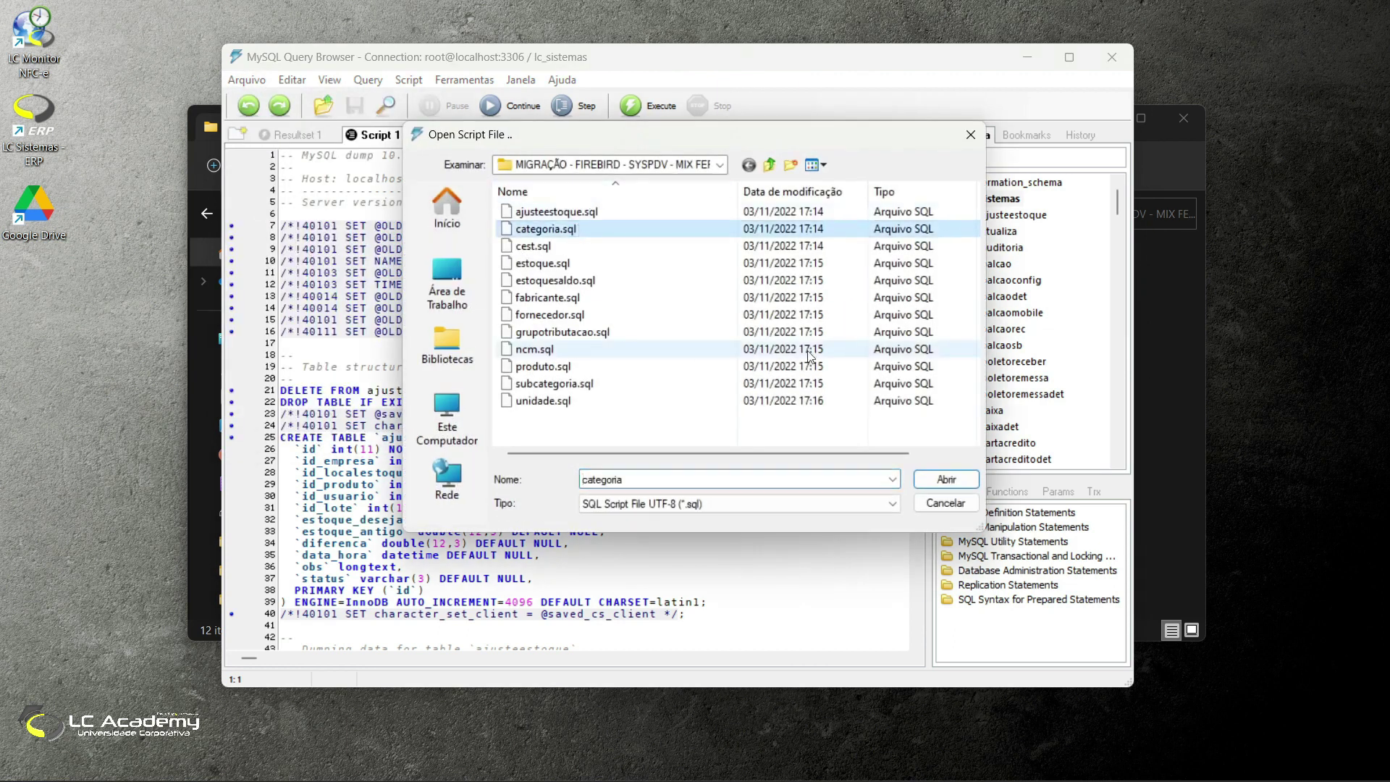
pyautogui.click(943, 480)
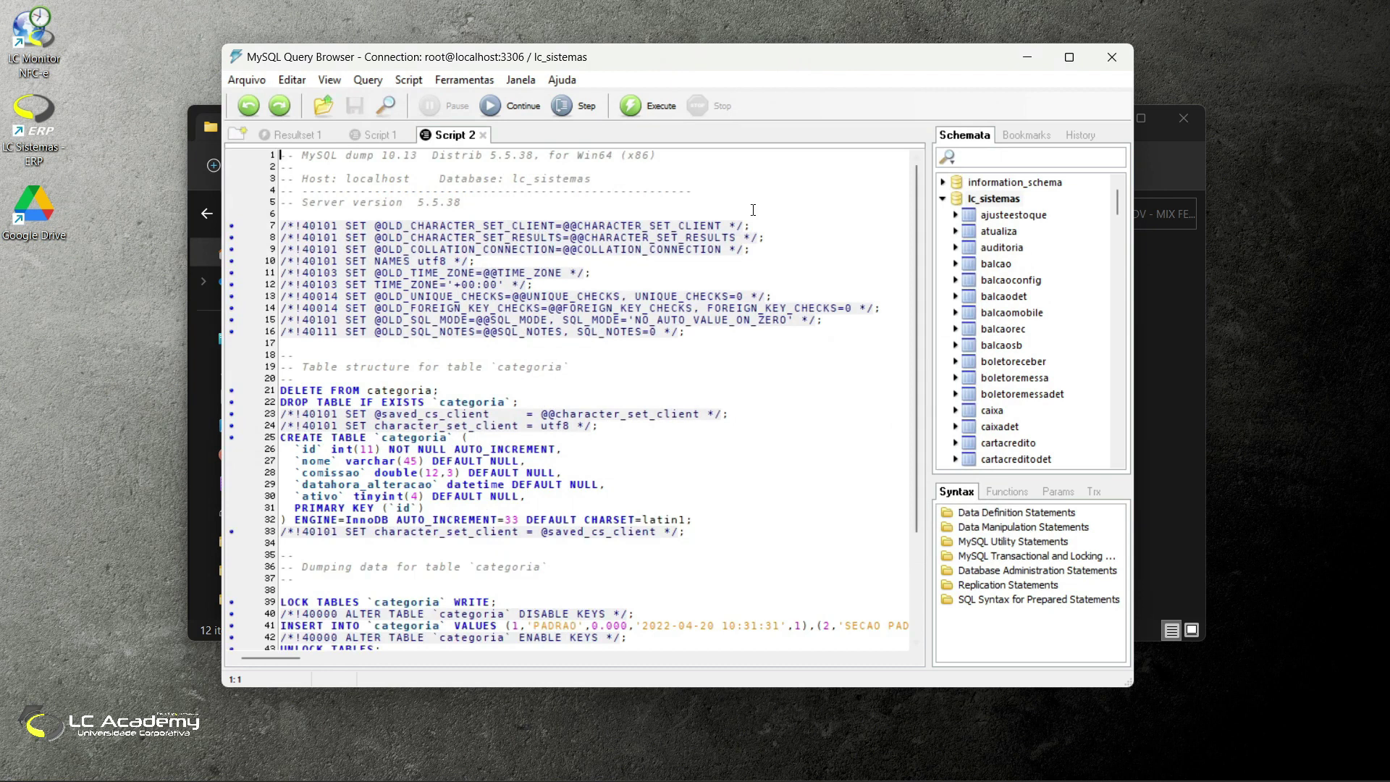
pyautogui.click(630, 107)
# Step: Load the cest.sql script into a new script tab
pyautogui.click(247, 80)
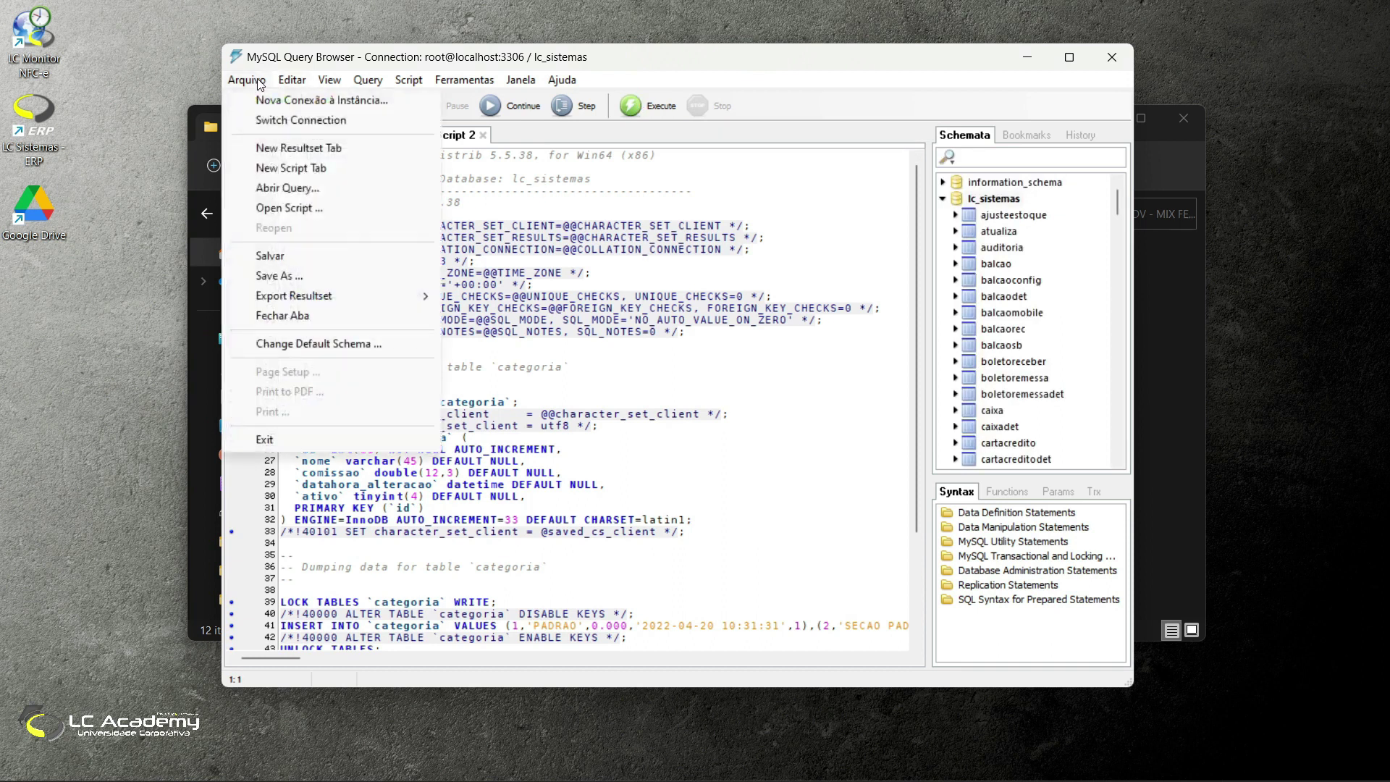
pyautogui.click(324, 208)
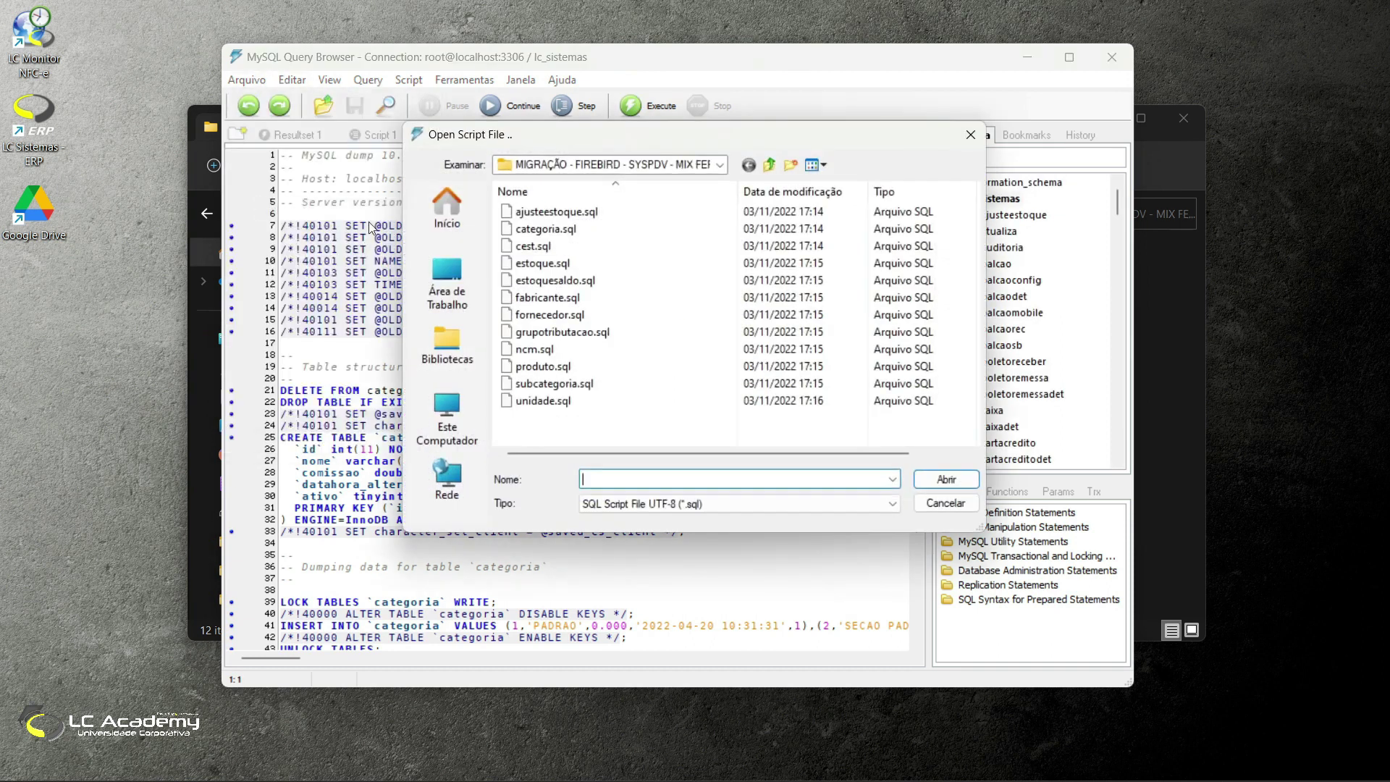
pyautogui.click(579, 246)
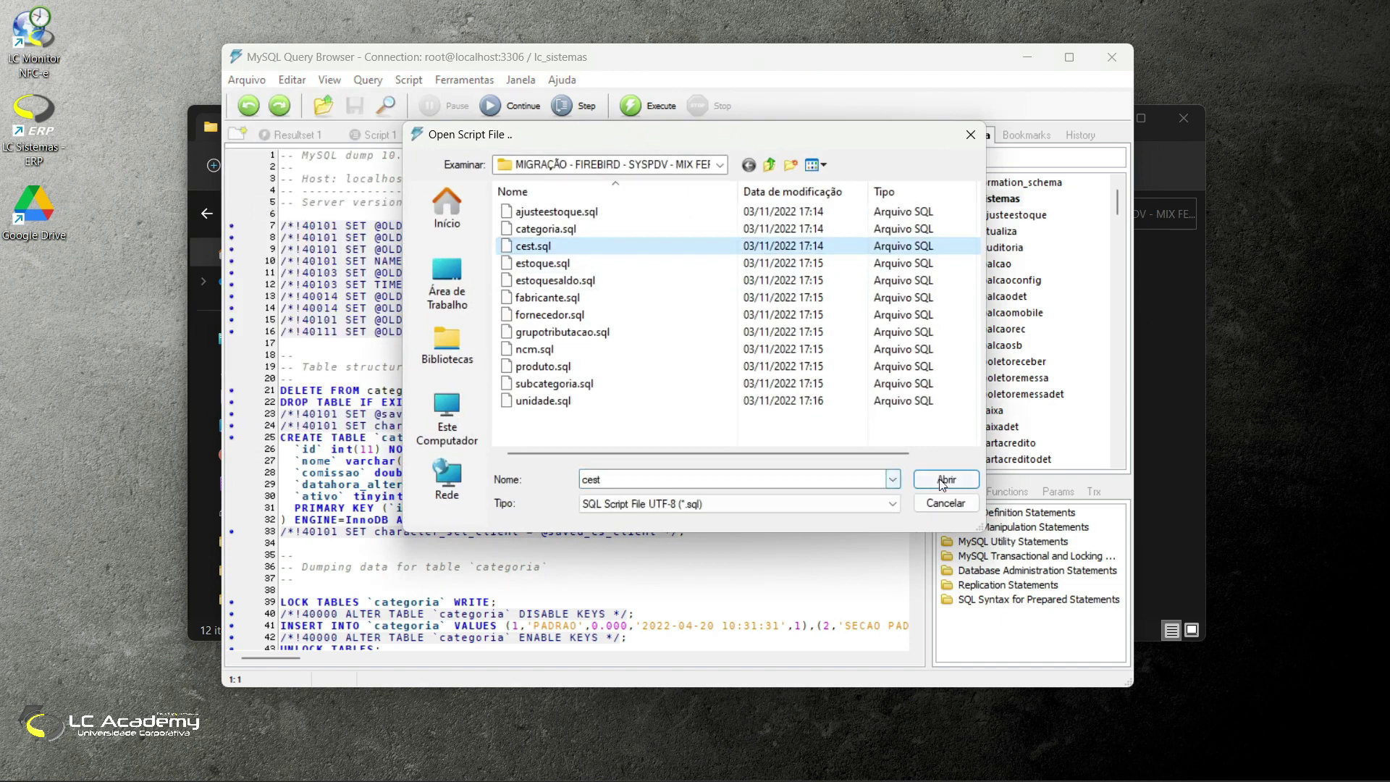
pyautogui.click(946, 479)
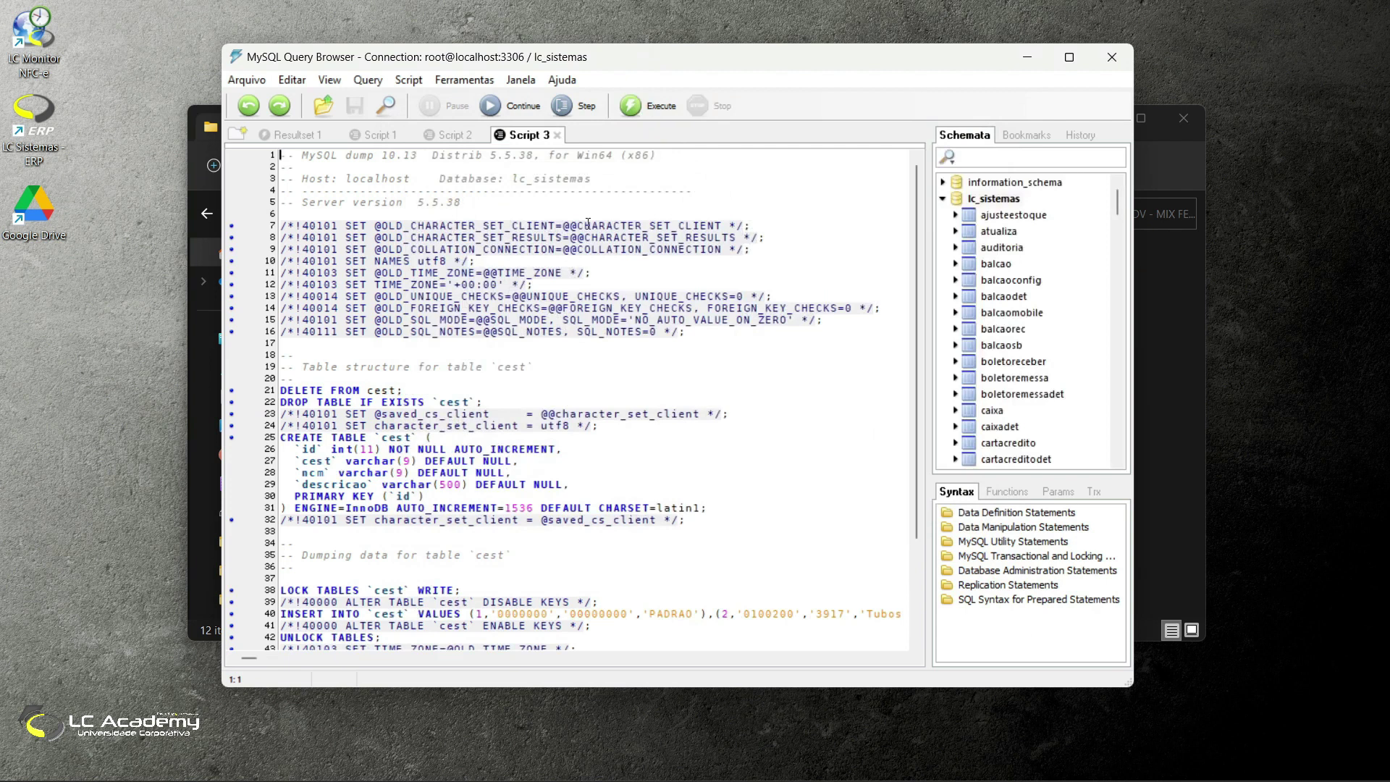
pyautogui.click(247, 81)
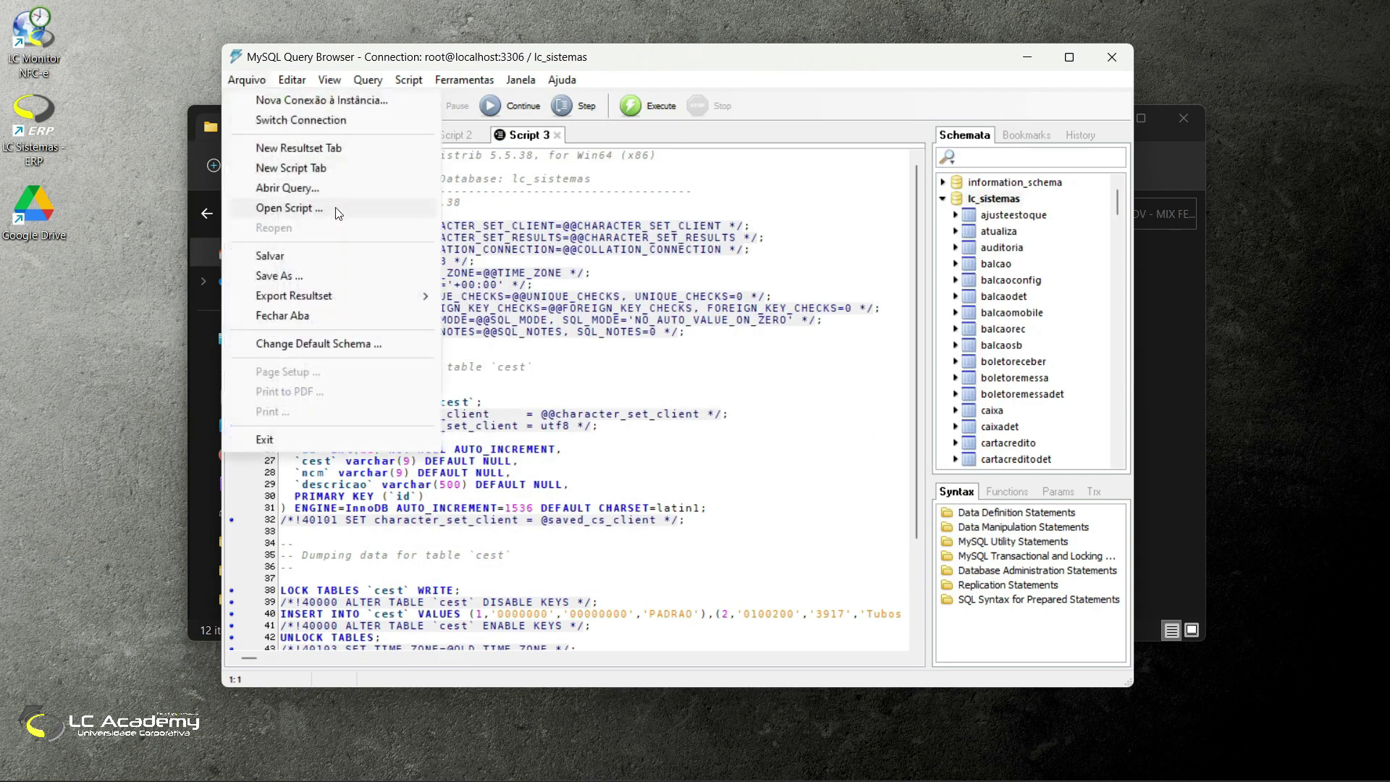
# Step: Open unidade.sql as a new script tab, then close MySQL Query Browser
pyautogui.click(336, 213)
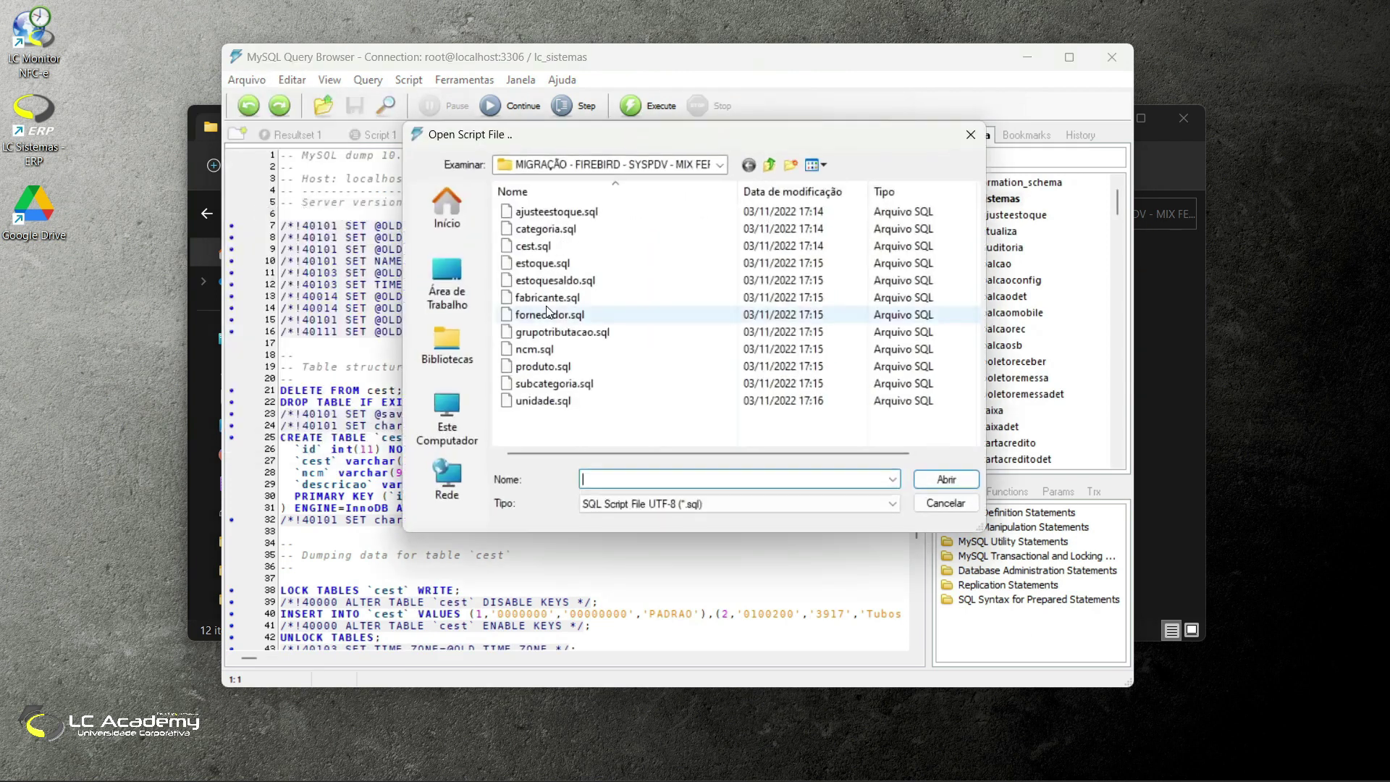
pyautogui.click(608, 349)
pyautogui.click(583, 365)
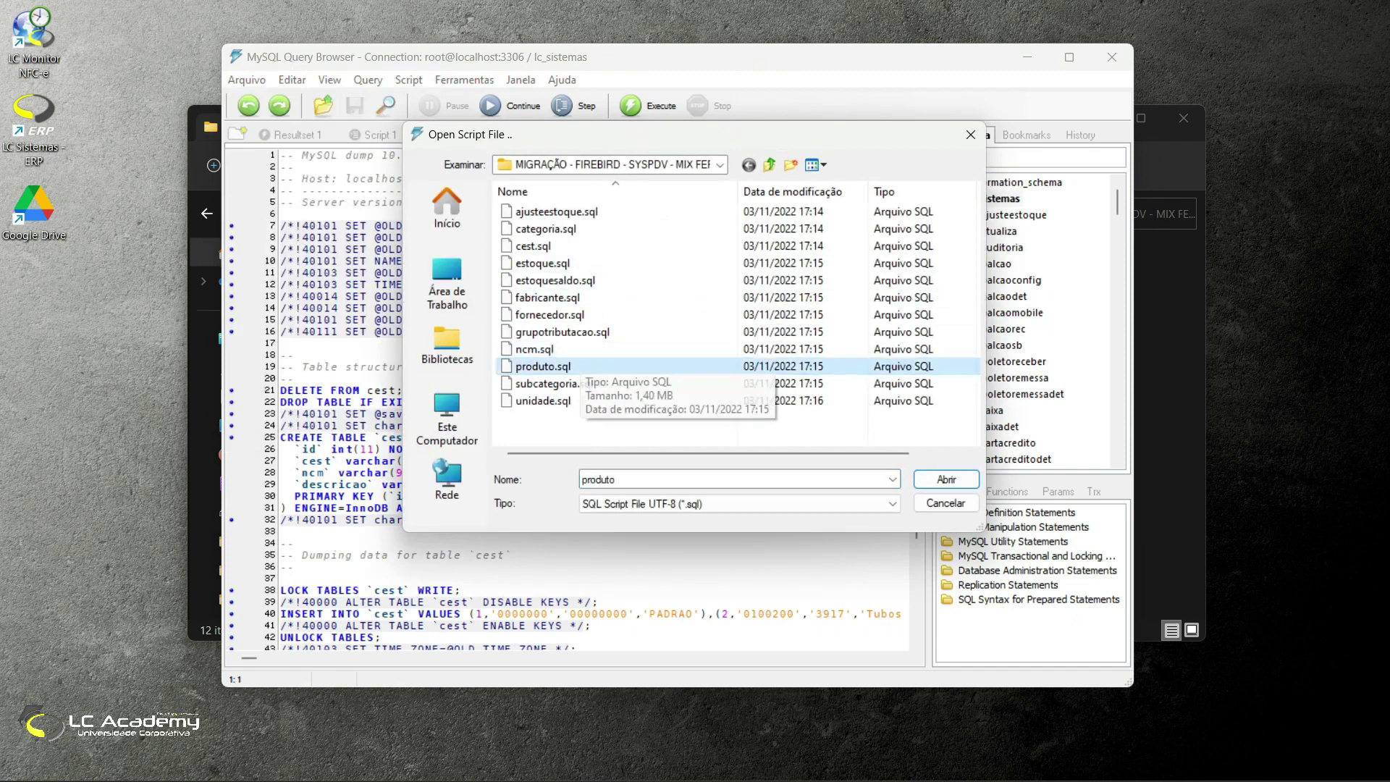
pyautogui.click(587, 230)
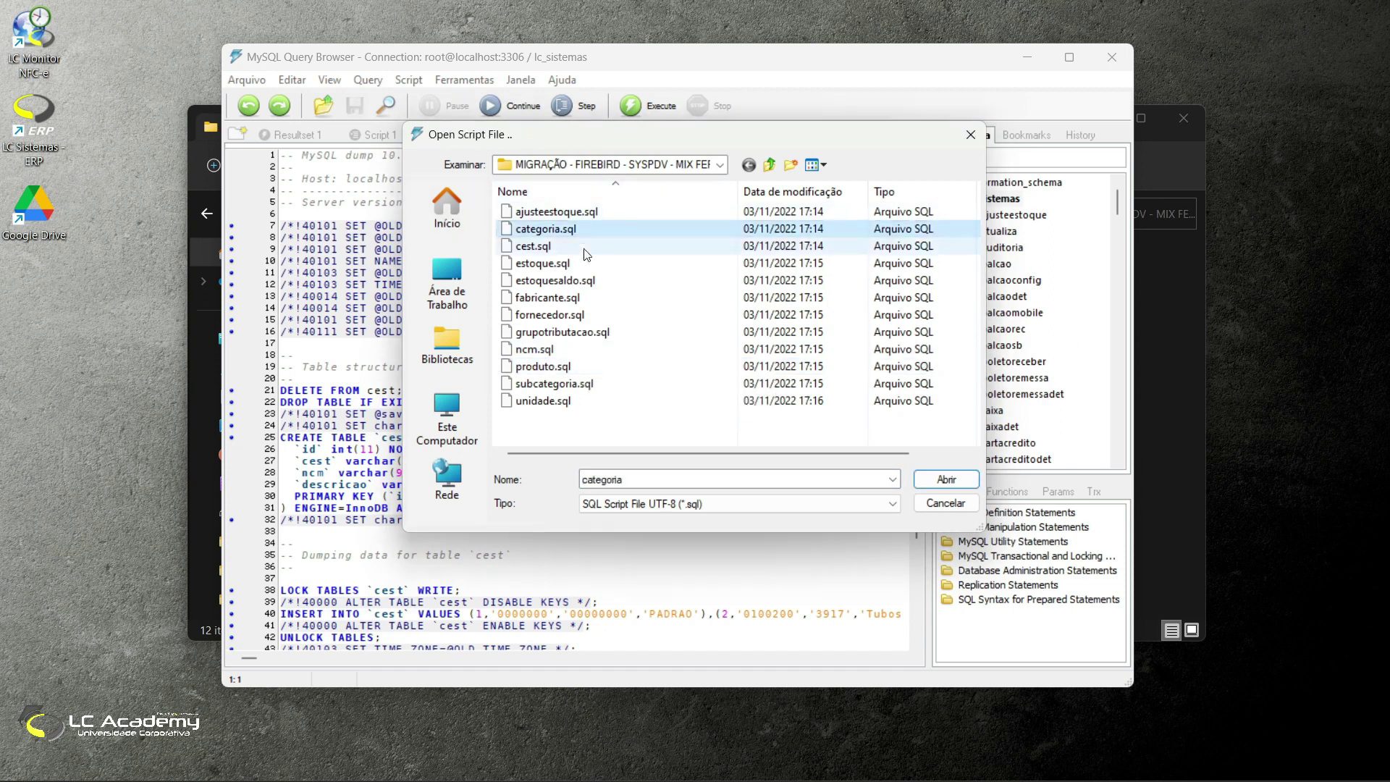
pyautogui.click(590, 211)
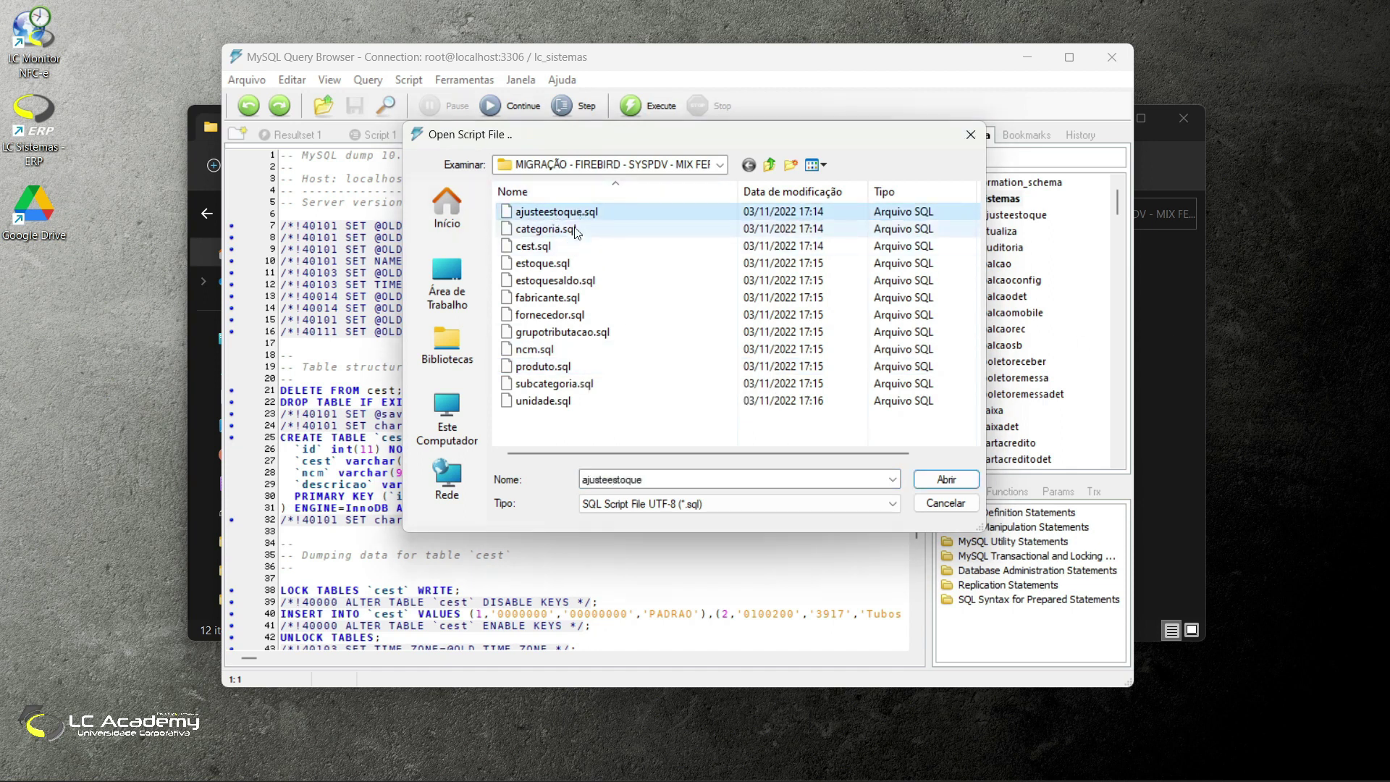
pyautogui.click(575, 228)
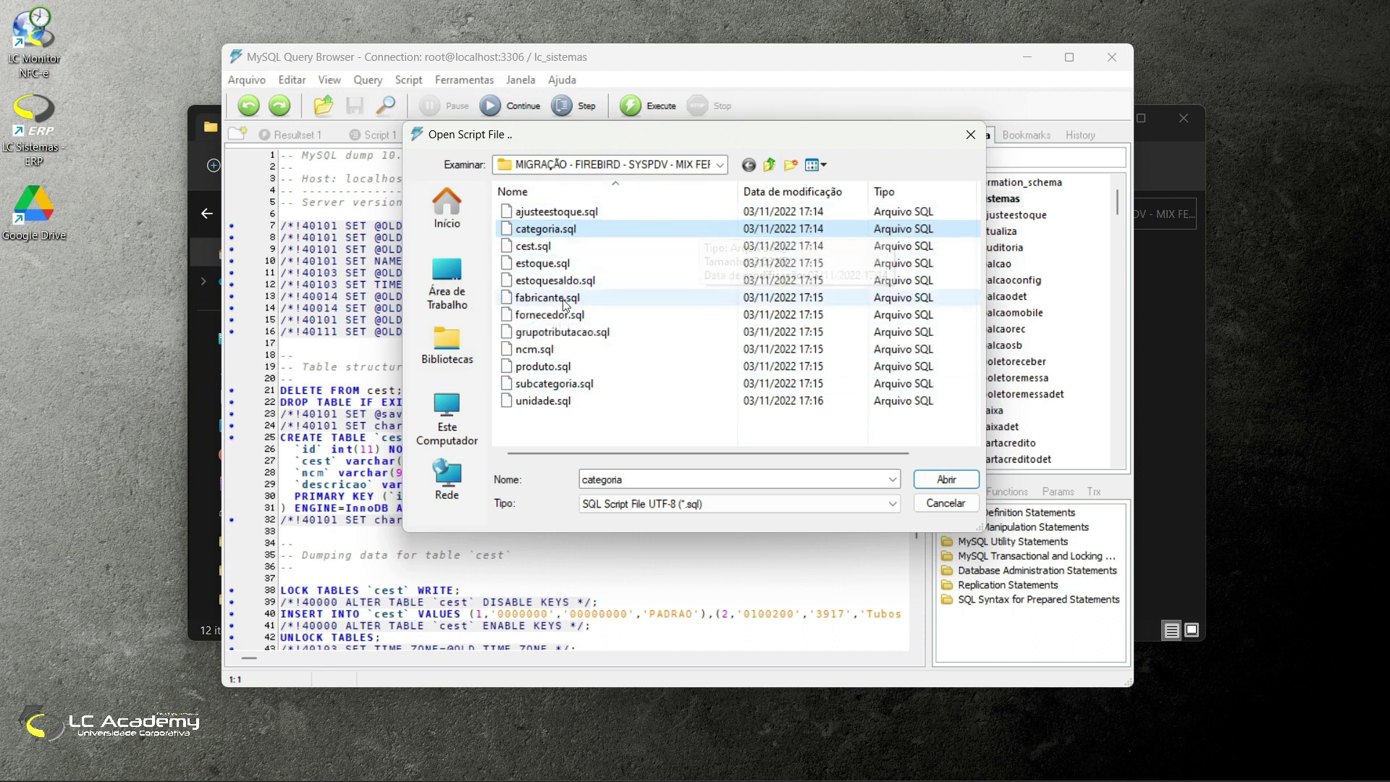
pyautogui.doubleClick(543, 400)
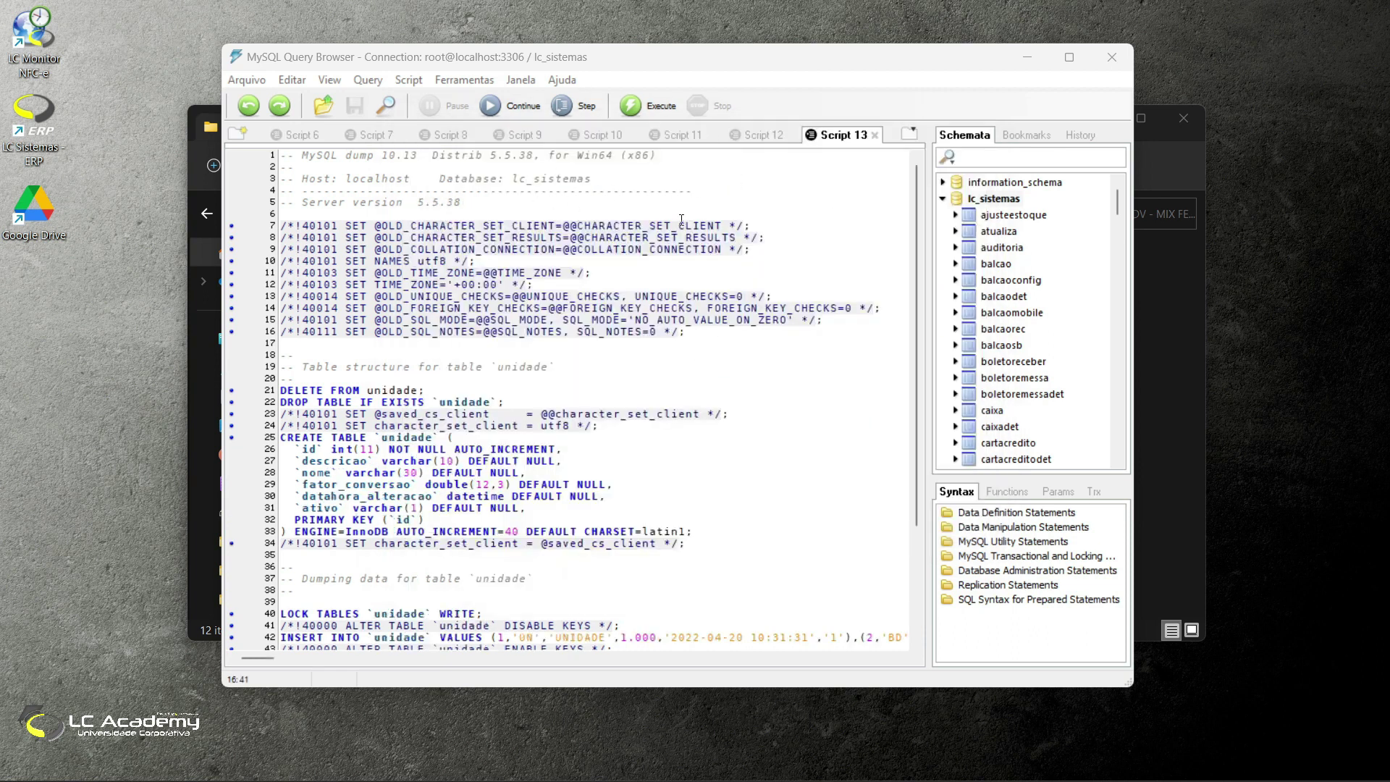
pyautogui.click(1108, 57)
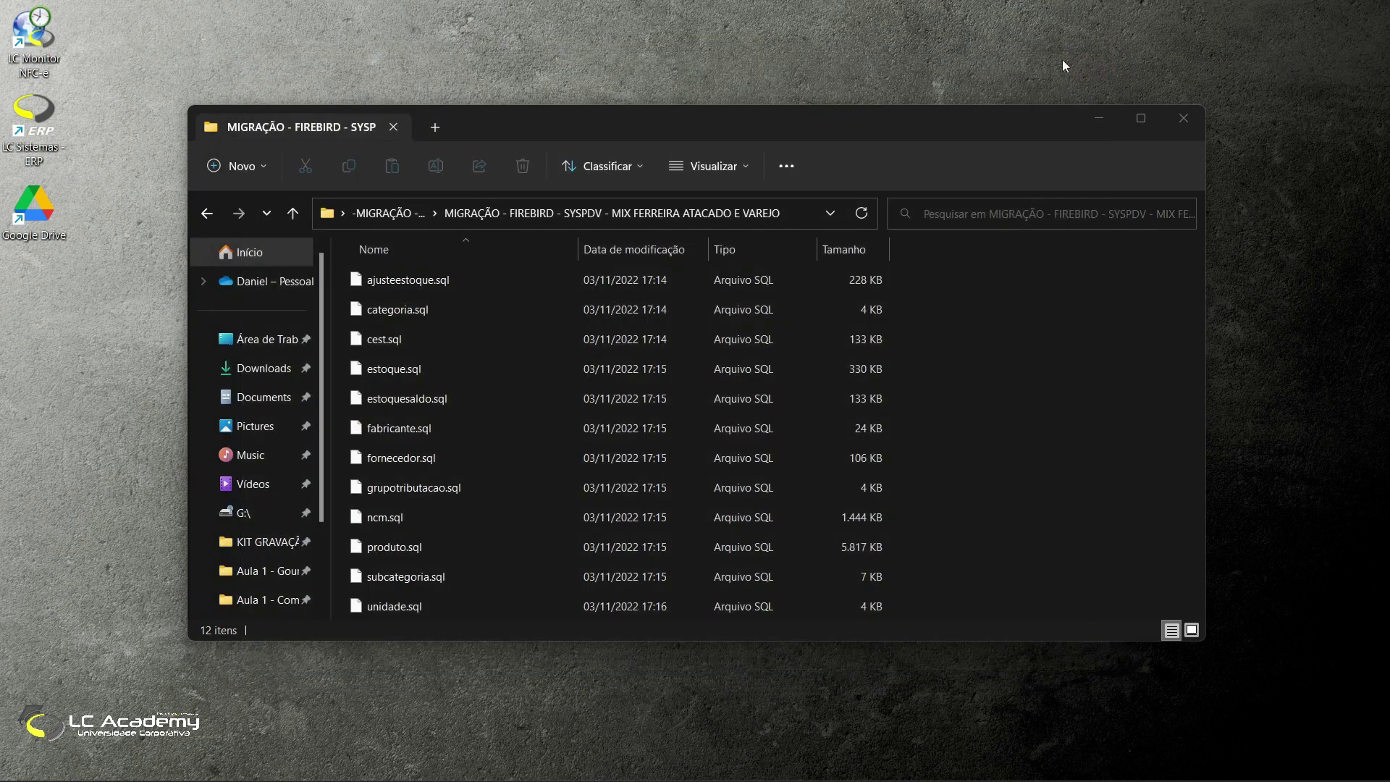
# Step: Close the MIX FERREIRA migration folder window in File Explorer
pyautogui.click(1184, 120)
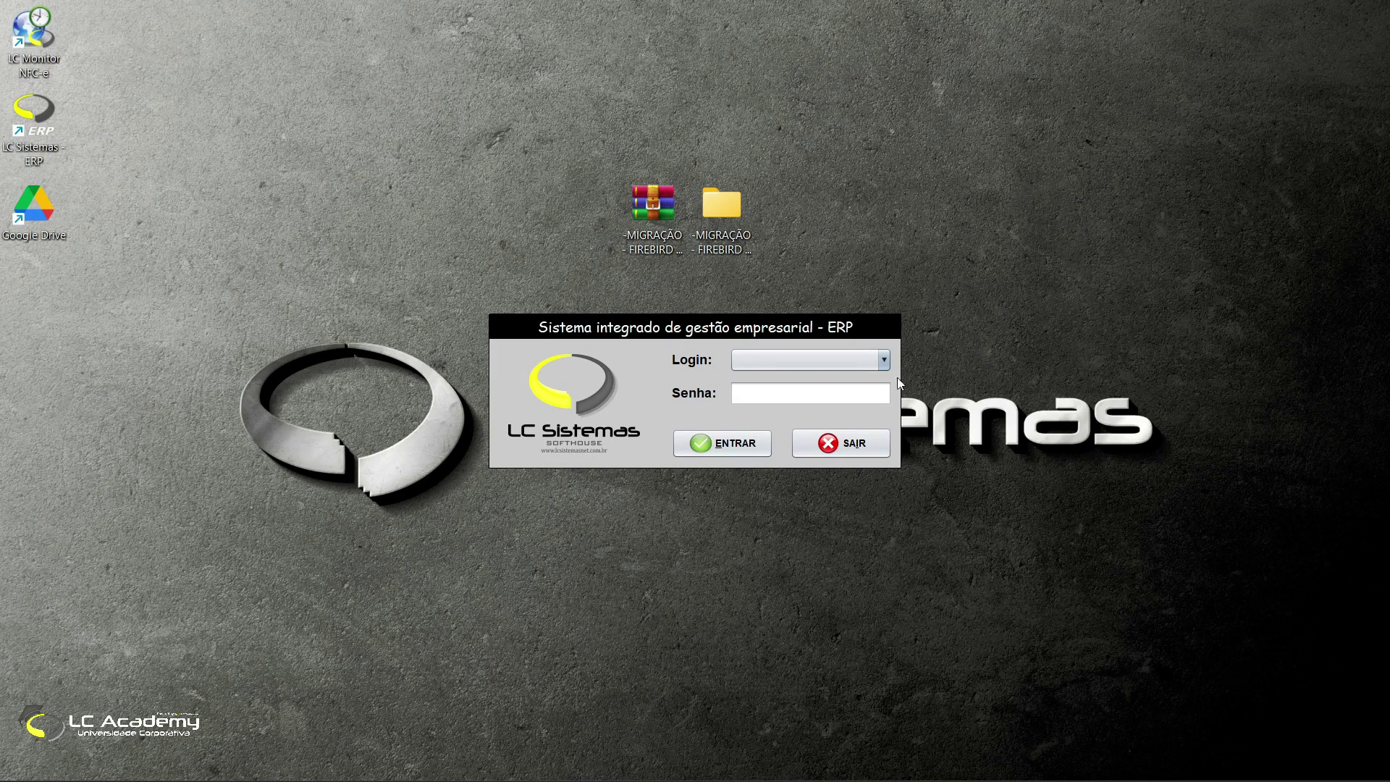
# Step: Log in to LC Sistemas ERP as the ADMIN user
pyautogui.moveTo(524, 193); pyautogui.dragTo(801, 272)
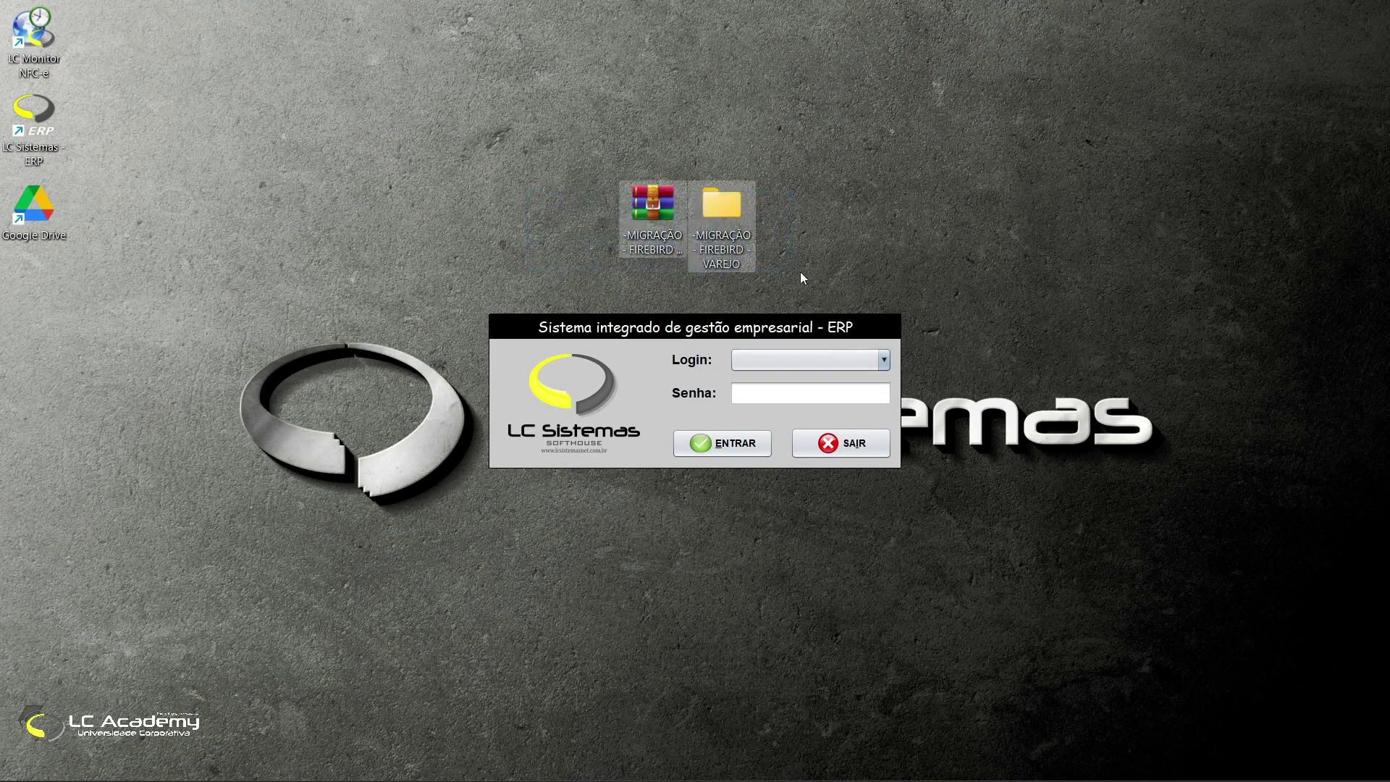
pyautogui.click(822, 358)
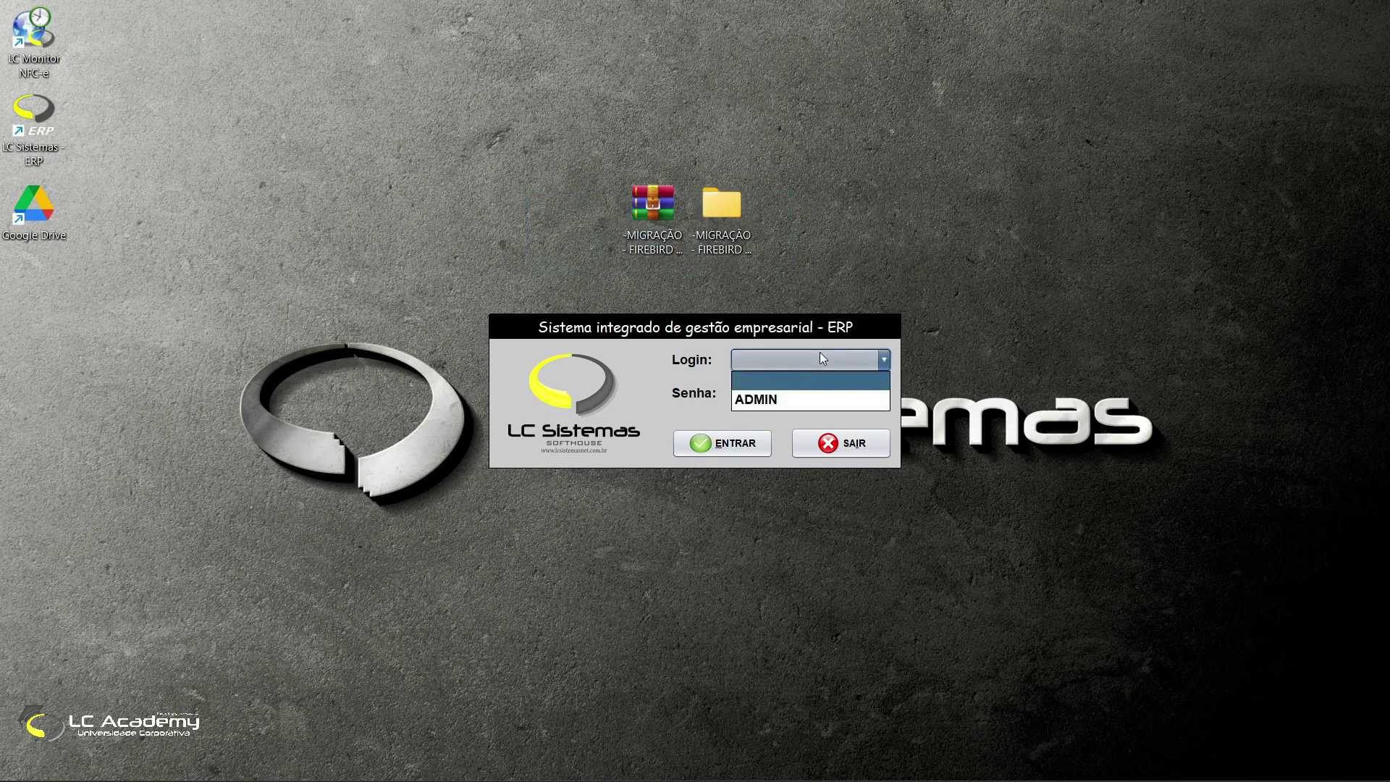
pyautogui.click(789, 399)
pyautogui.press('Return')
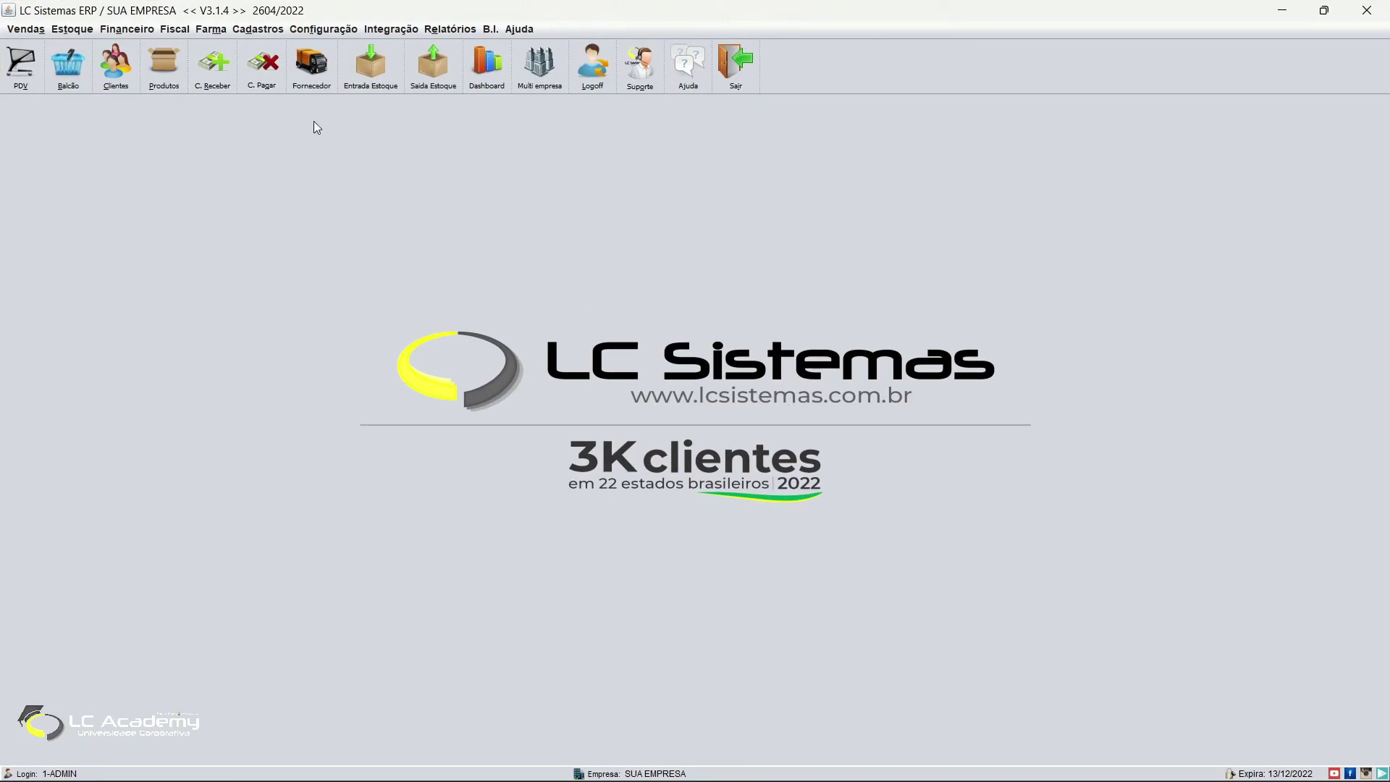
# Step: In Cadastro de Produtos, search 'a' and load ABOBORA 20KG into the form
pyautogui.click(163, 64)
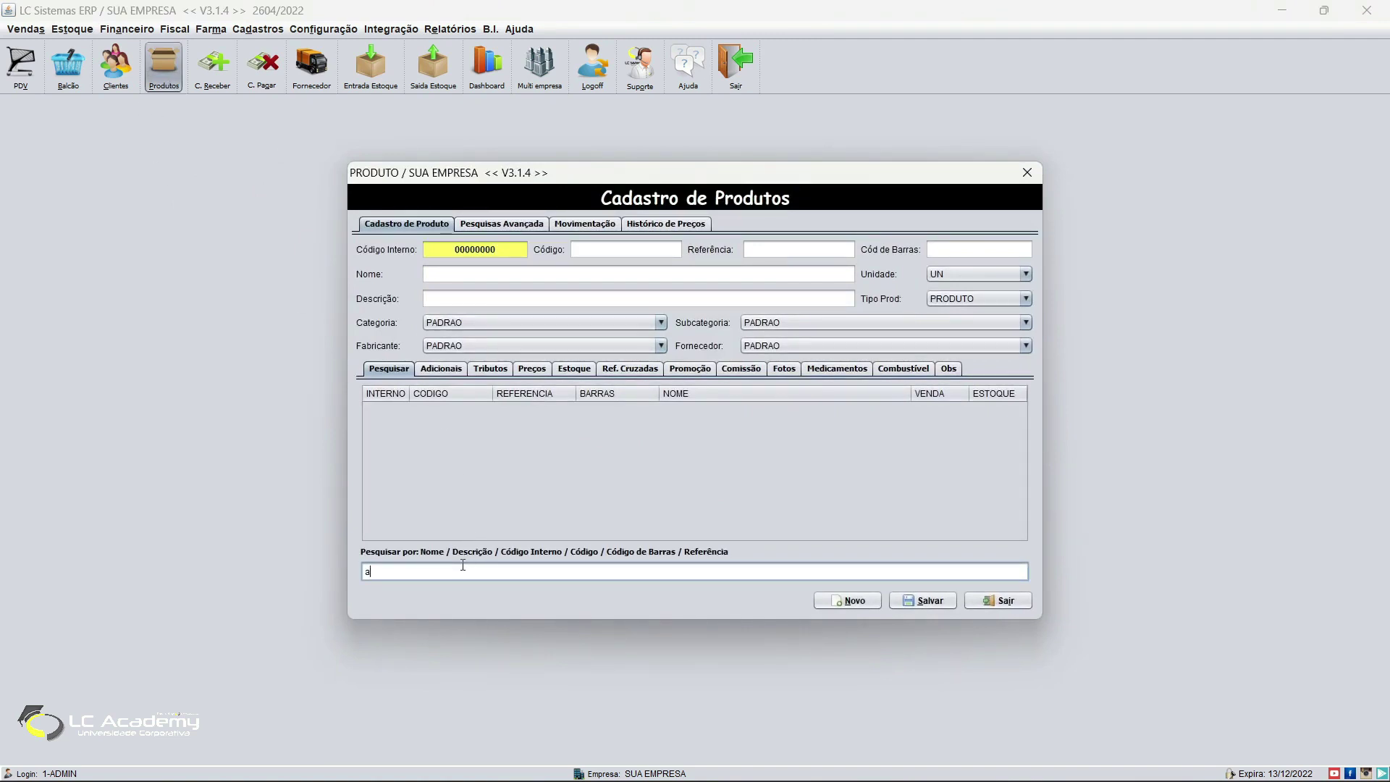
pyautogui.click(463, 566)
pyautogui.write('a')
pyautogui.click(659, 466)
pyautogui.scroll(-5, 688, 453)
pyautogui.scroll(-10, 704, 472)
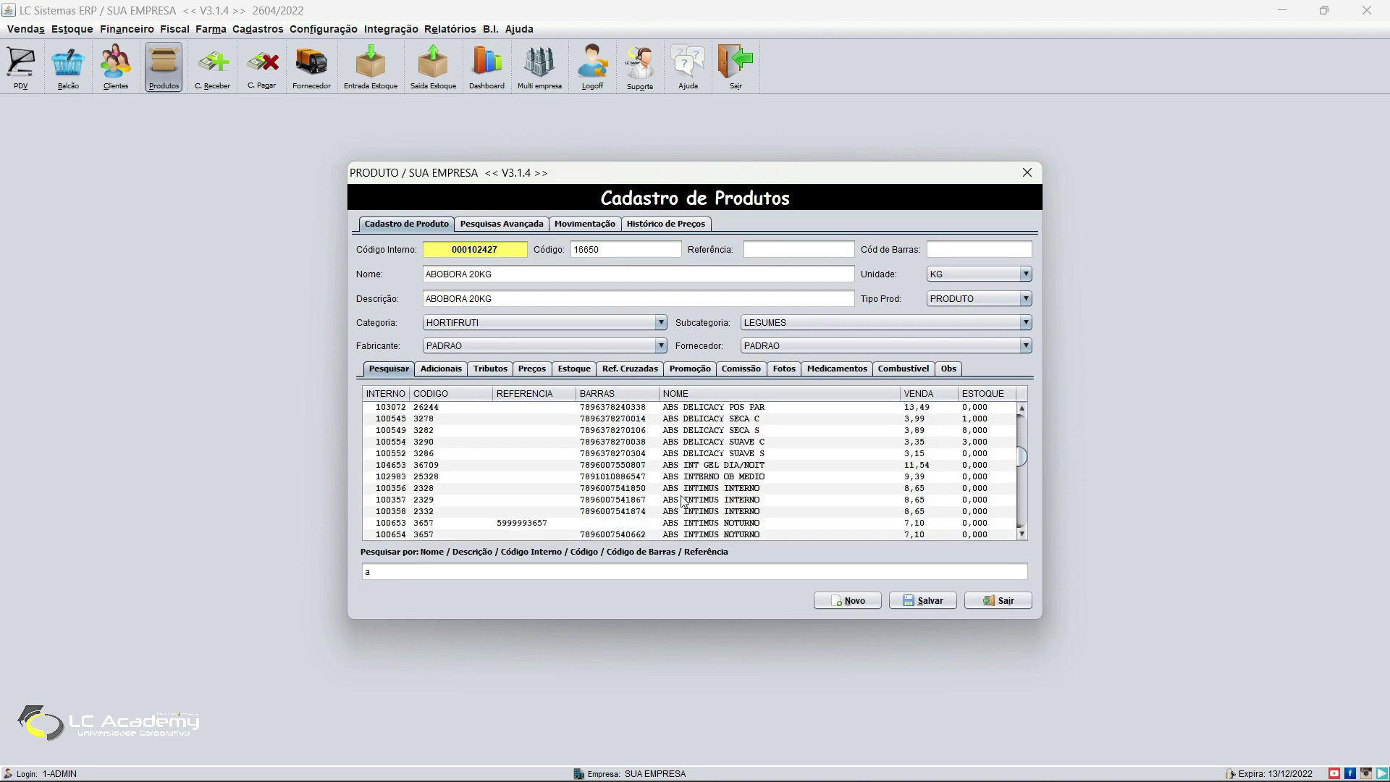
pyautogui.scroll(-10, 734, 440)
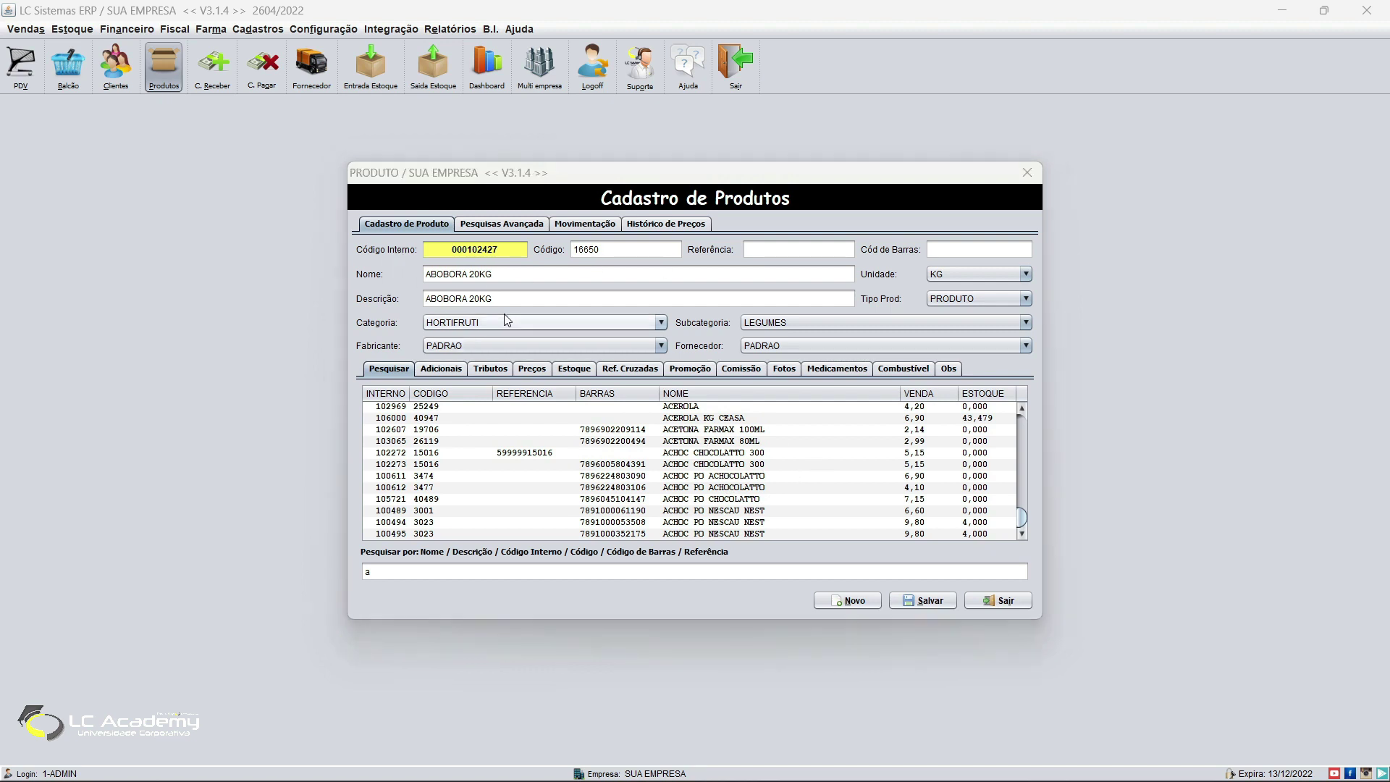
# Step: Run an advanced product search filtered to category BEBIDAS, then return to Cadastro de Produto
pyautogui.click(486, 227)
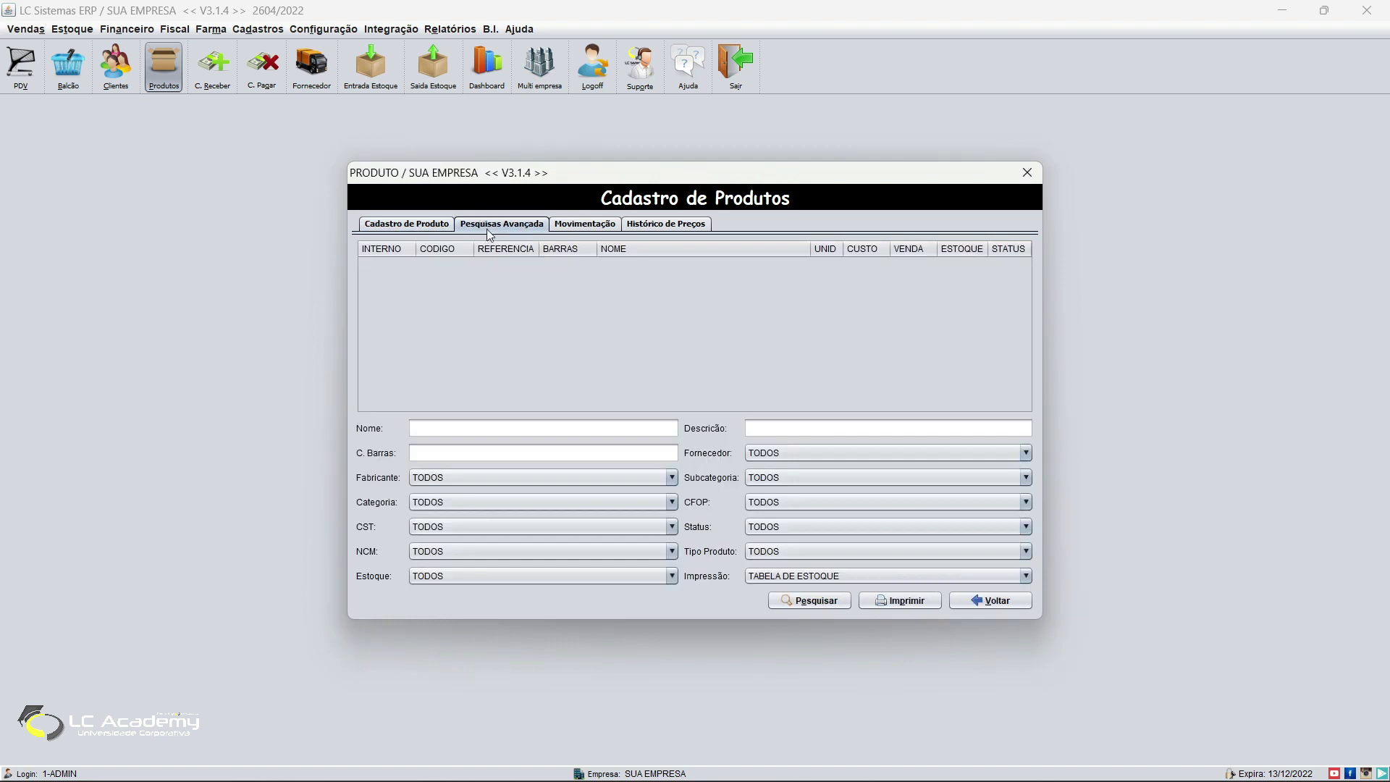
pyautogui.click(462, 502)
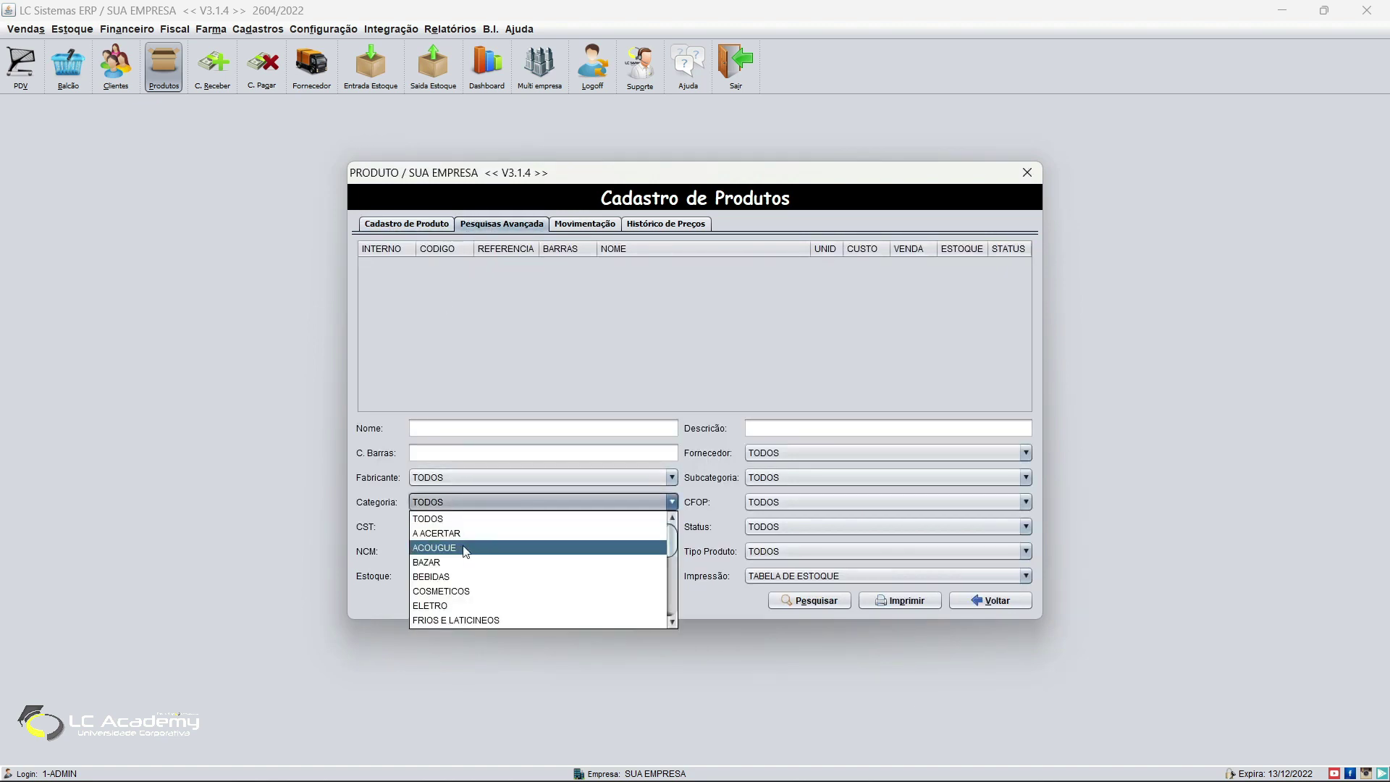
pyautogui.scroll(-1, 510, 569)
pyautogui.scroll(1, 500, 564)
pyautogui.scroll(-1, 472, 545)
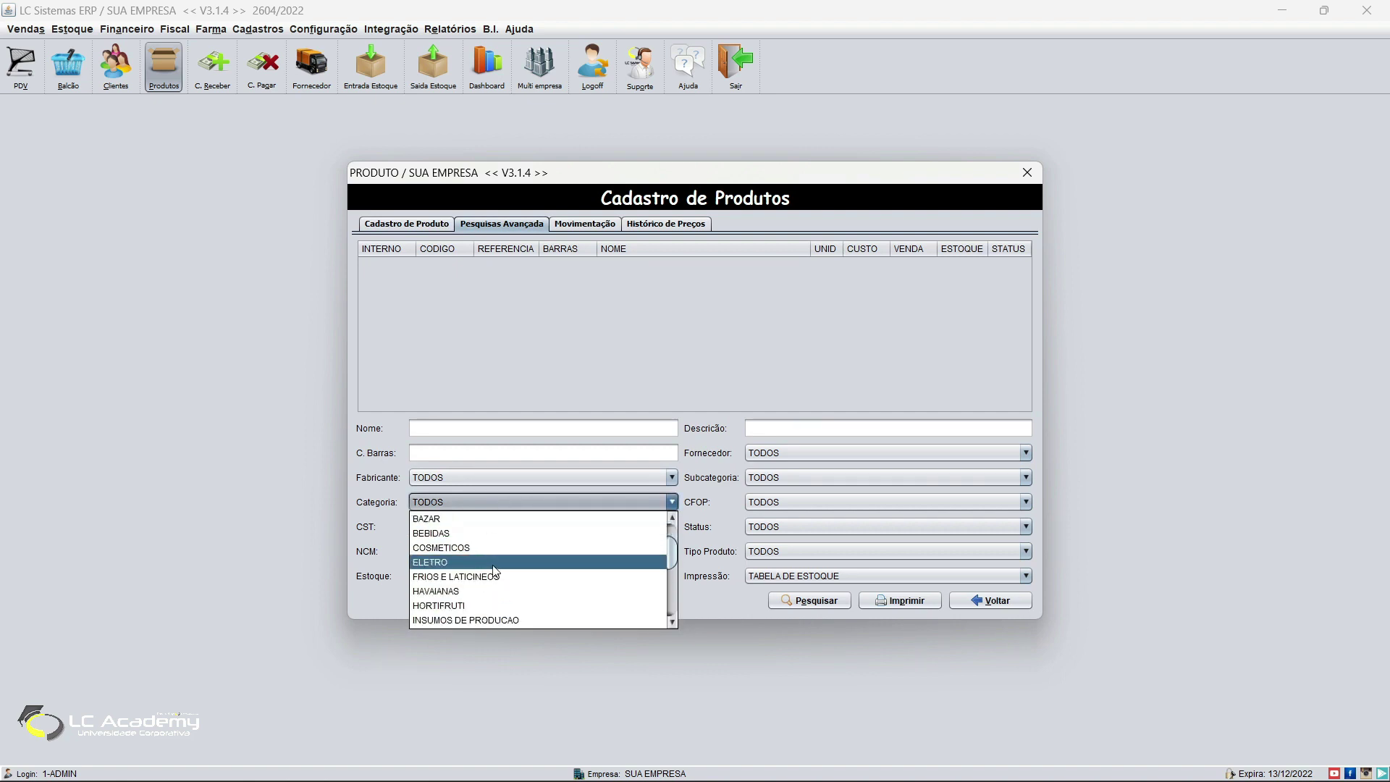
pyautogui.click(486, 533)
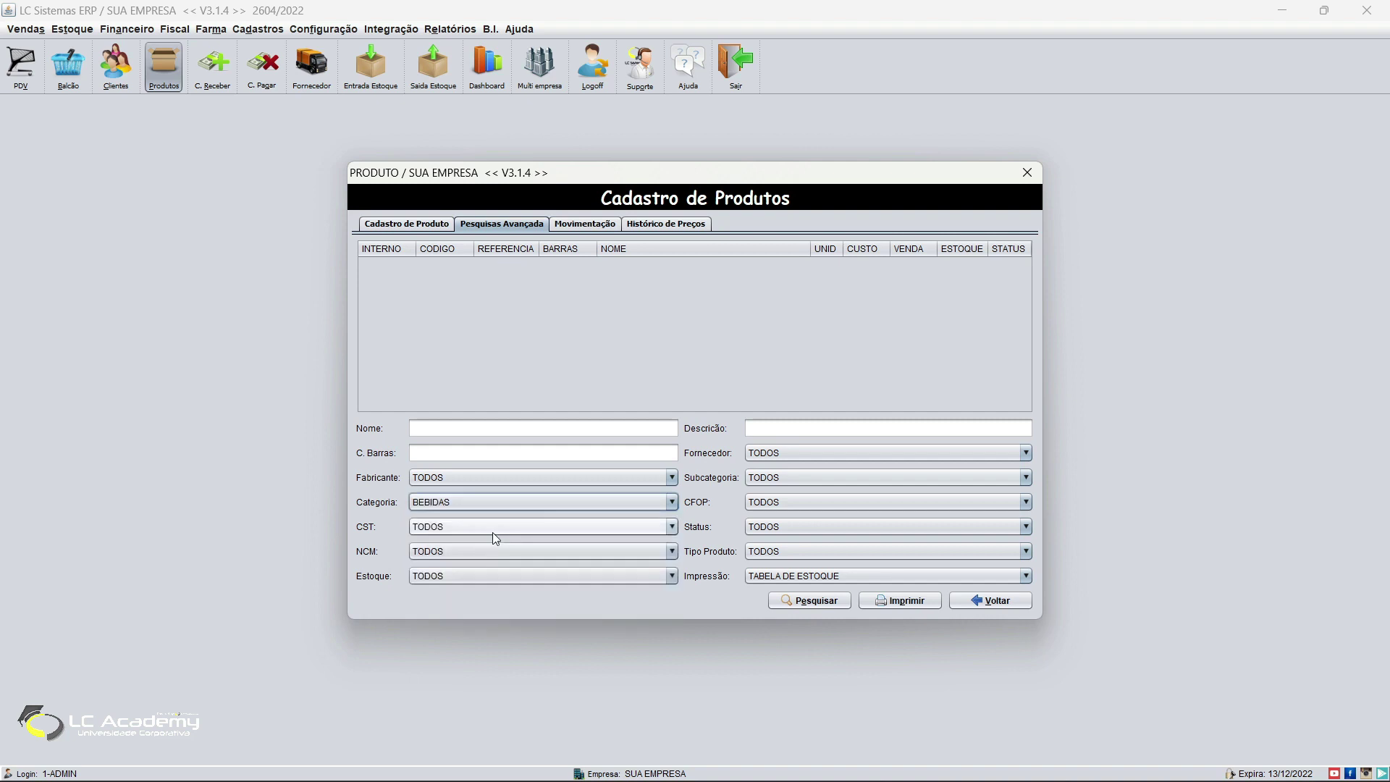
pyautogui.click(788, 601)
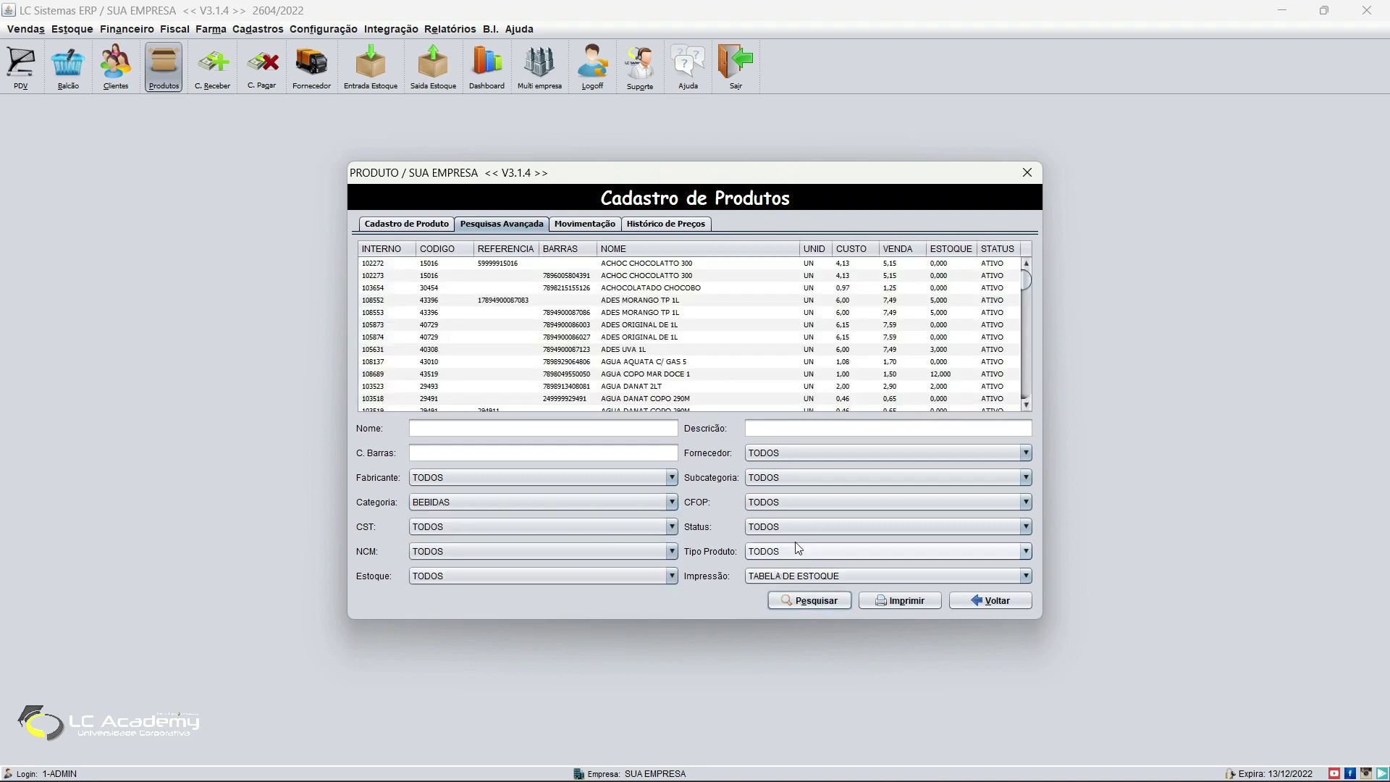
pyautogui.scroll(-4, 796, 322)
pyautogui.scroll(-2, 1013, 307)
pyautogui.moveTo(1025, 297); pyautogui.dragTo(1028, 391)
pyautogui.click(438, 224)
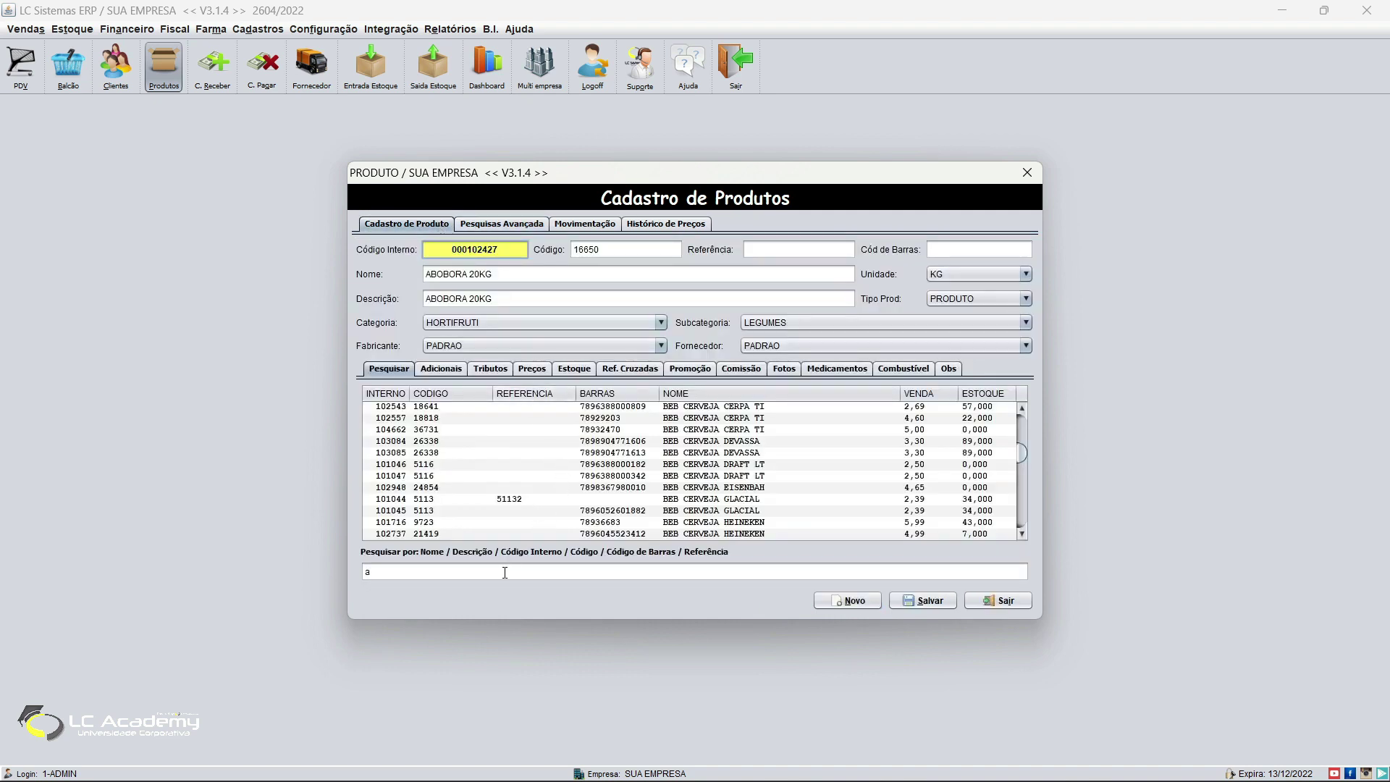
# Step: Set BEB CERVEJA CERPA TI's CST to 102-Tributada pelo Simples Nacional sem permissão de crédito, then exit
pyautogui.click(541, 410)
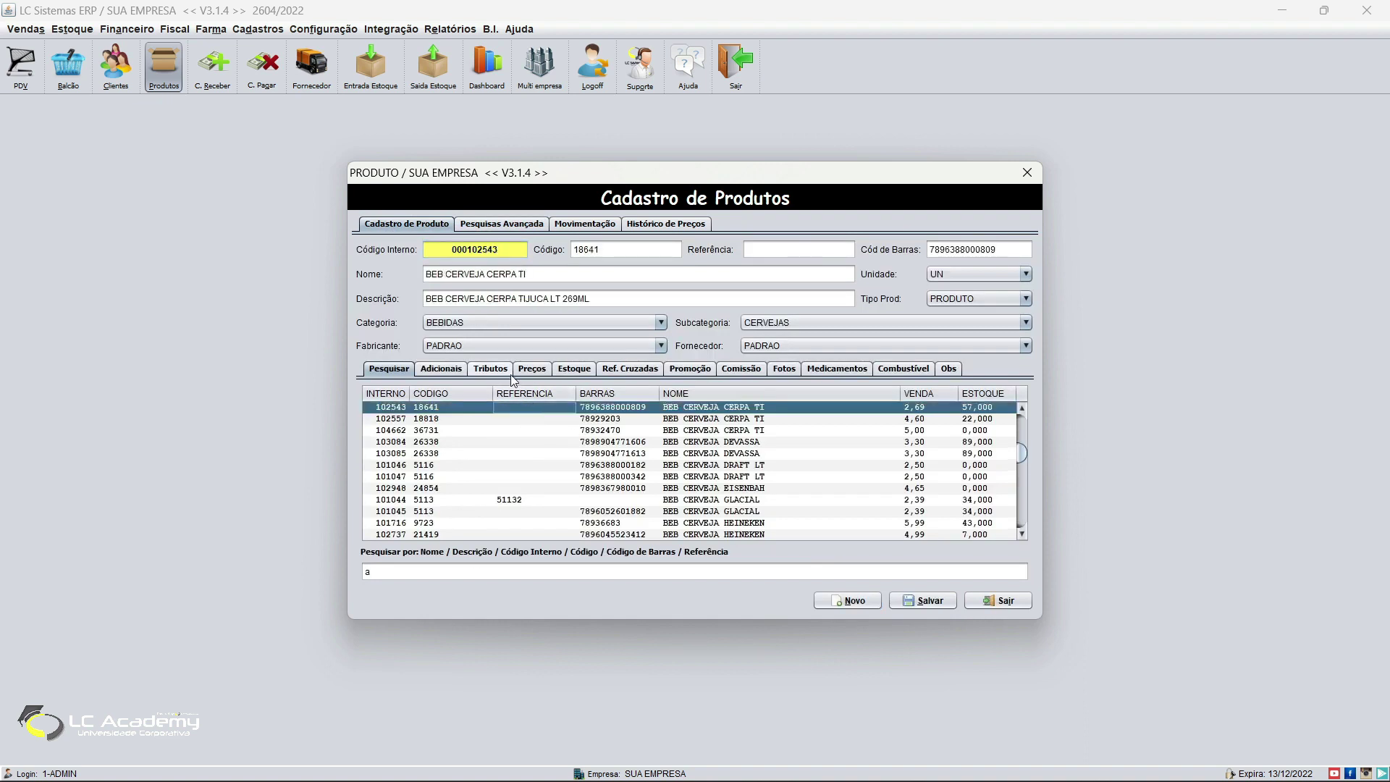
pyautogui.click(499, 370)
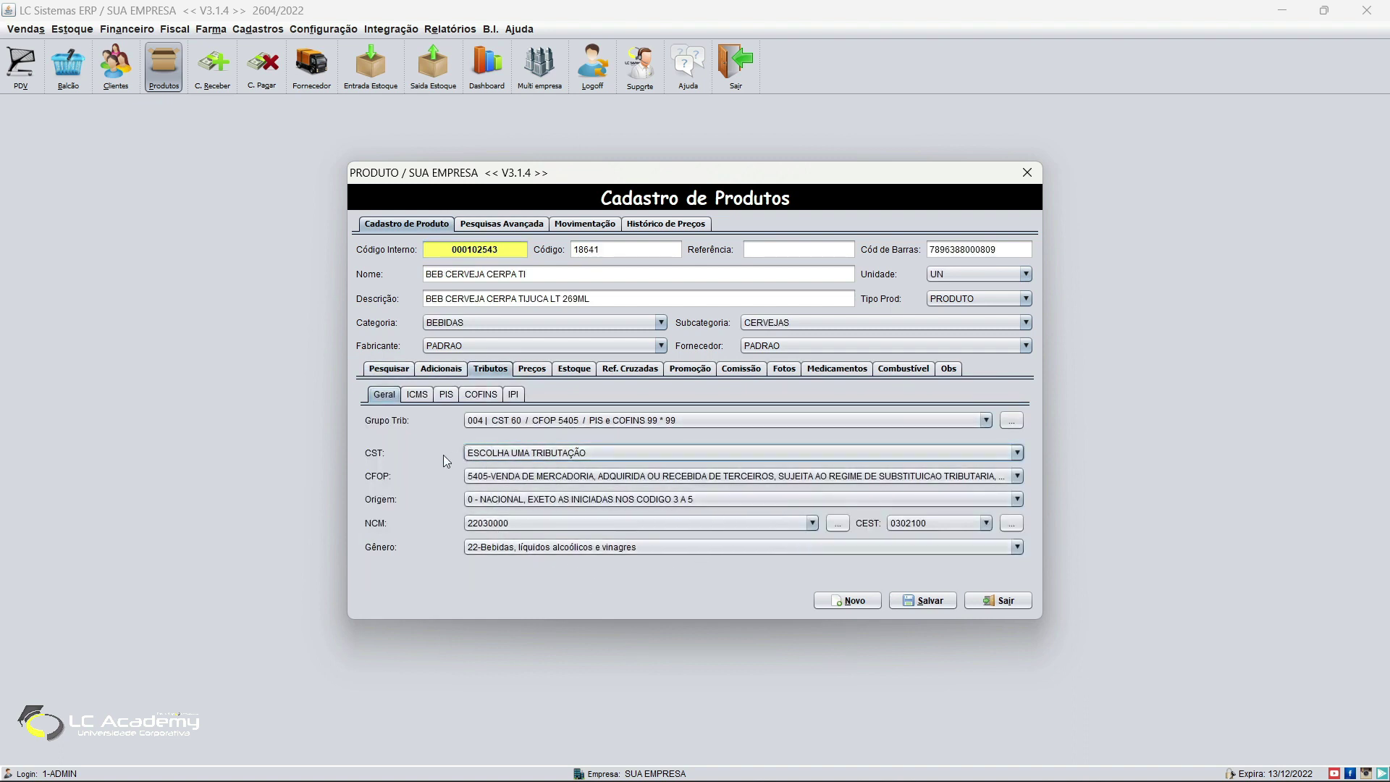
pyautogui.click(489, 450)
pyautogui.click(490, 441)
pyautogui.click(489, 444)
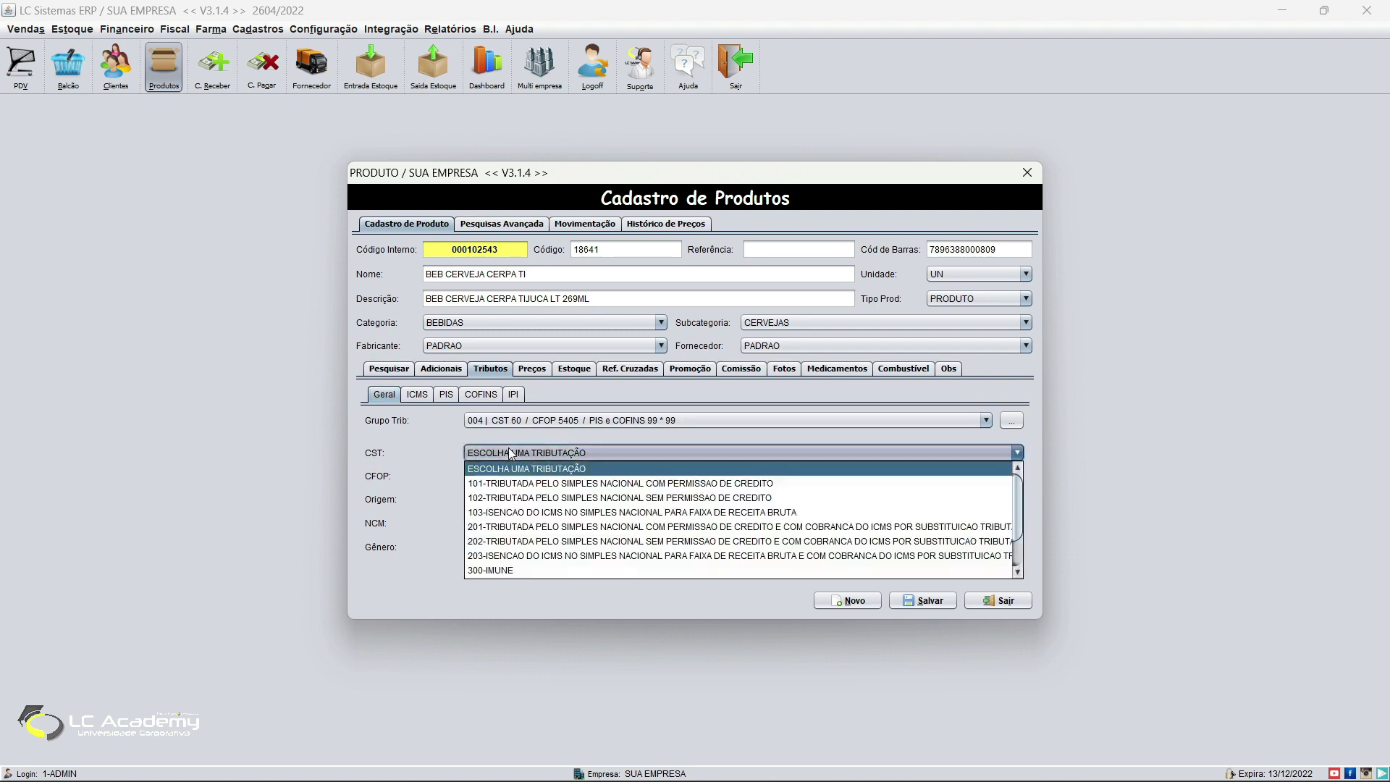
pyautogui.click(514, 493)
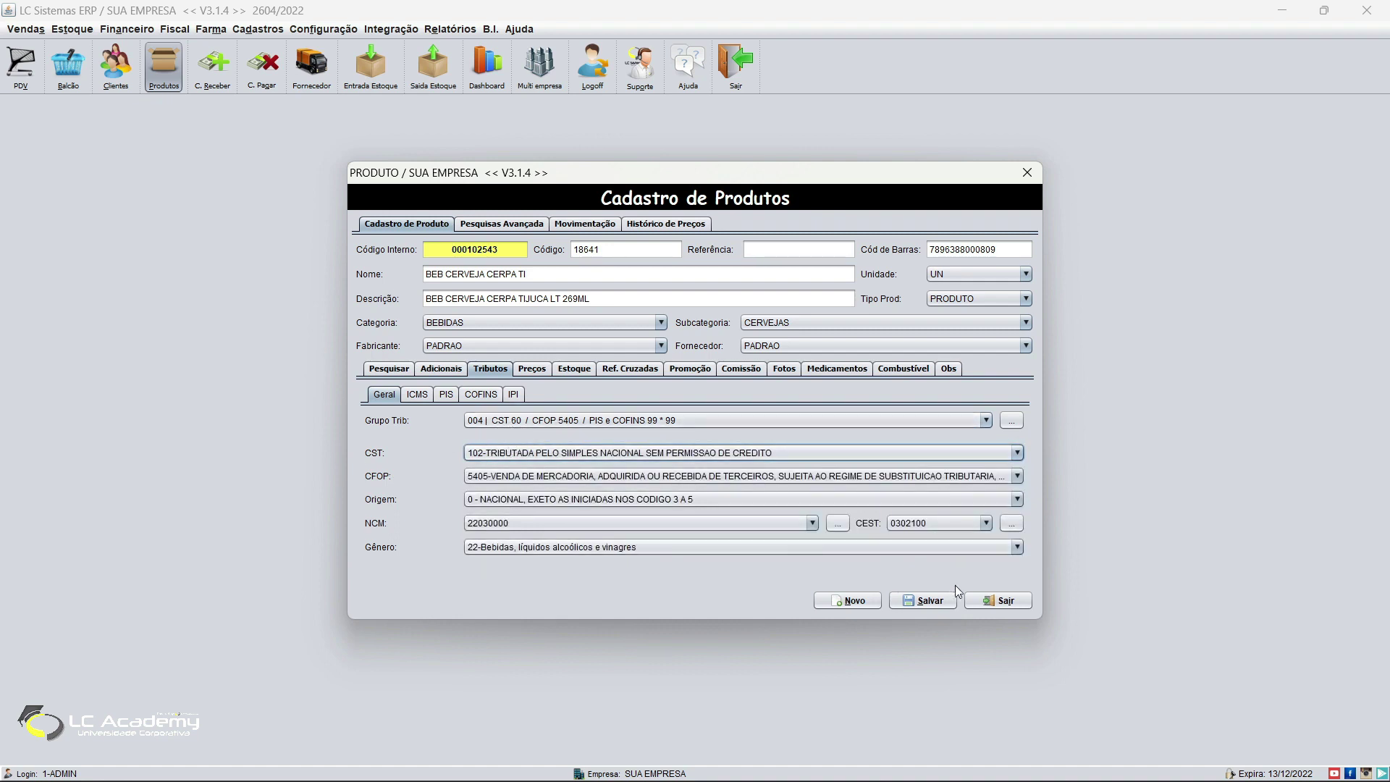
pyautogui.click(998, 600)
pyautogui.click(321, 31)
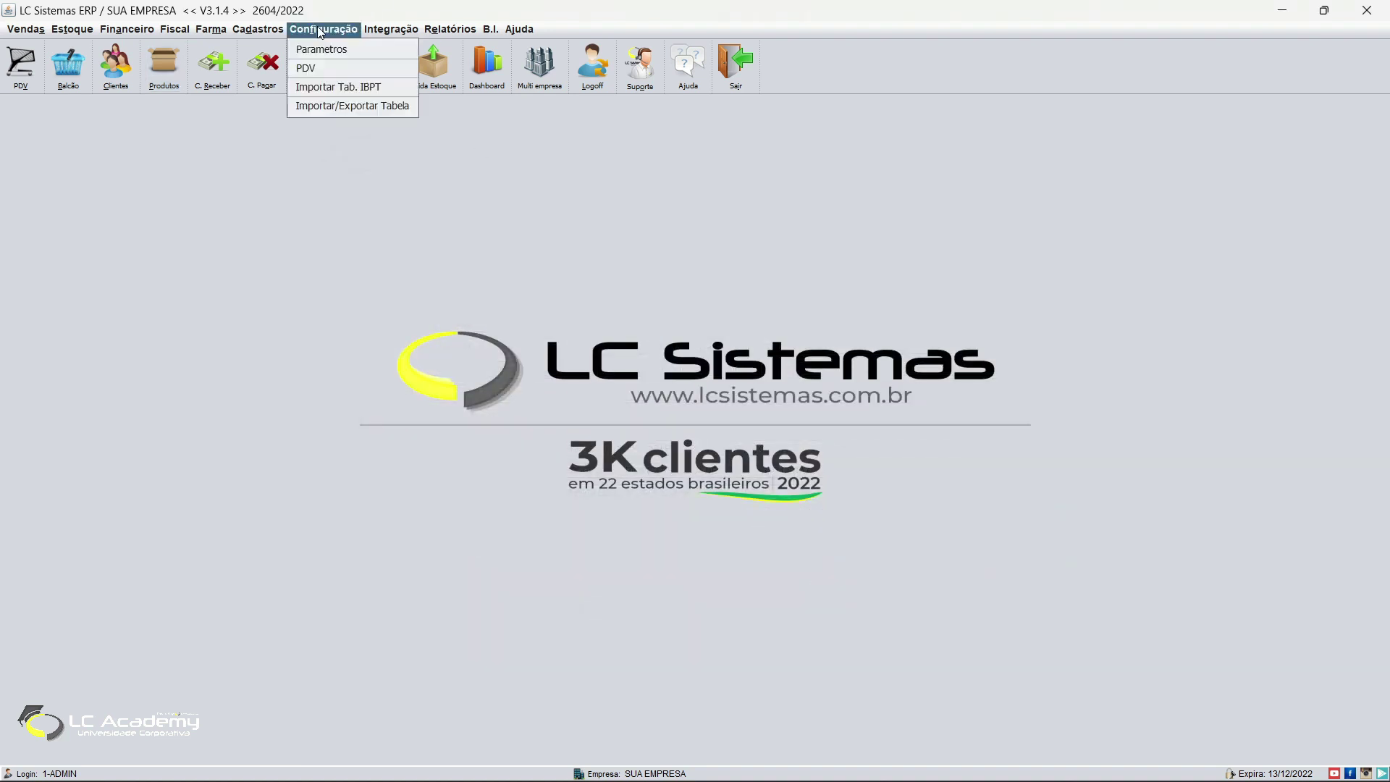
# Step: Load the company record, choose CRT 3- Regime Normal on Tributação, save, confirm and close
pyautogui.moveTo(277, 31)
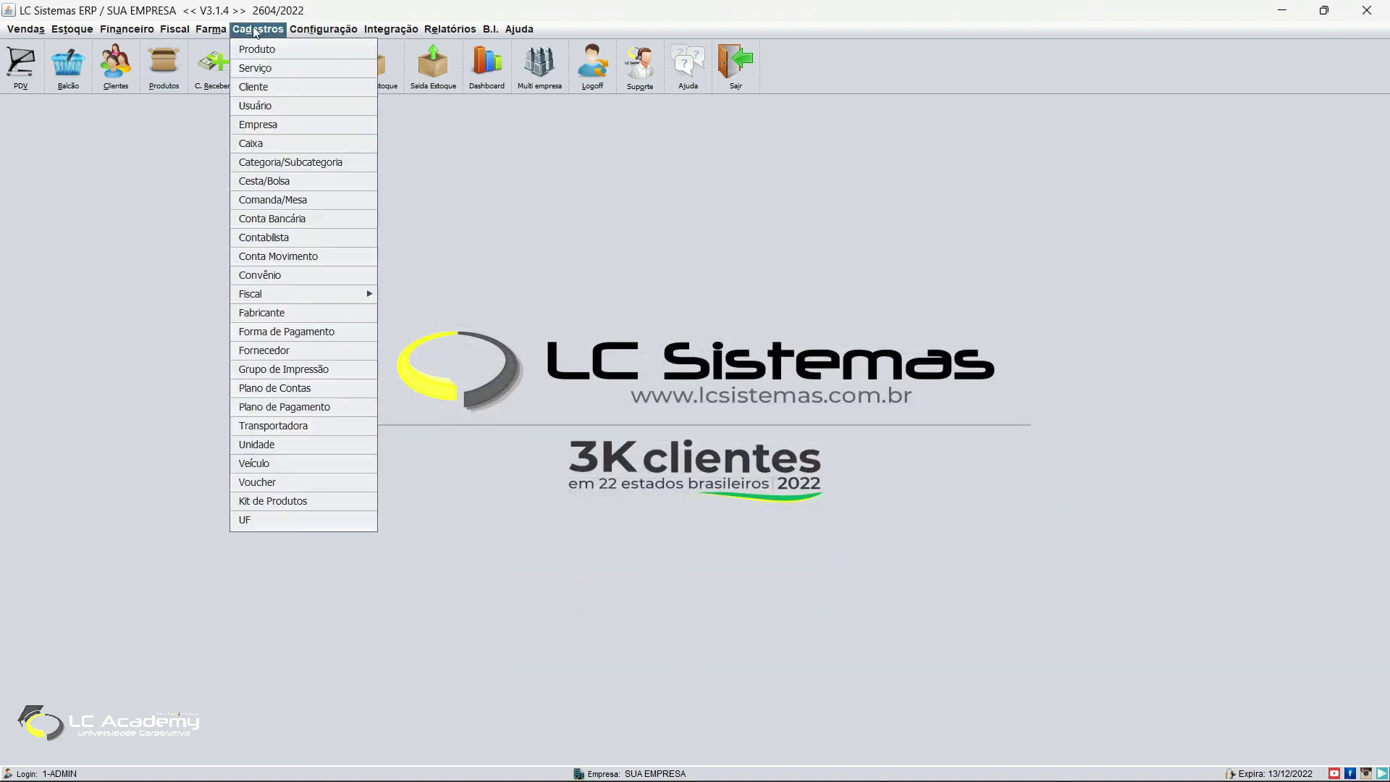
pyautogui.click(285, 123)
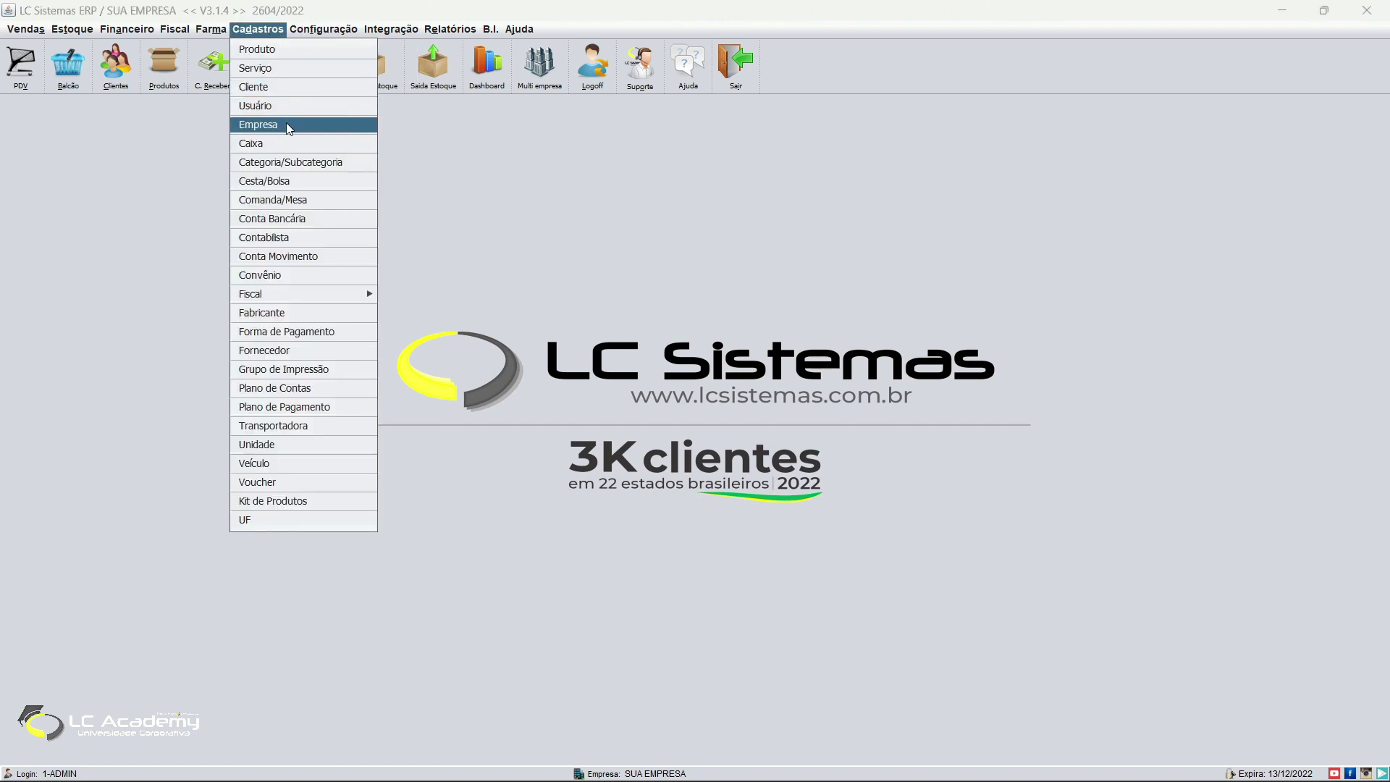
pyautogui.doubleClick(519, 402)
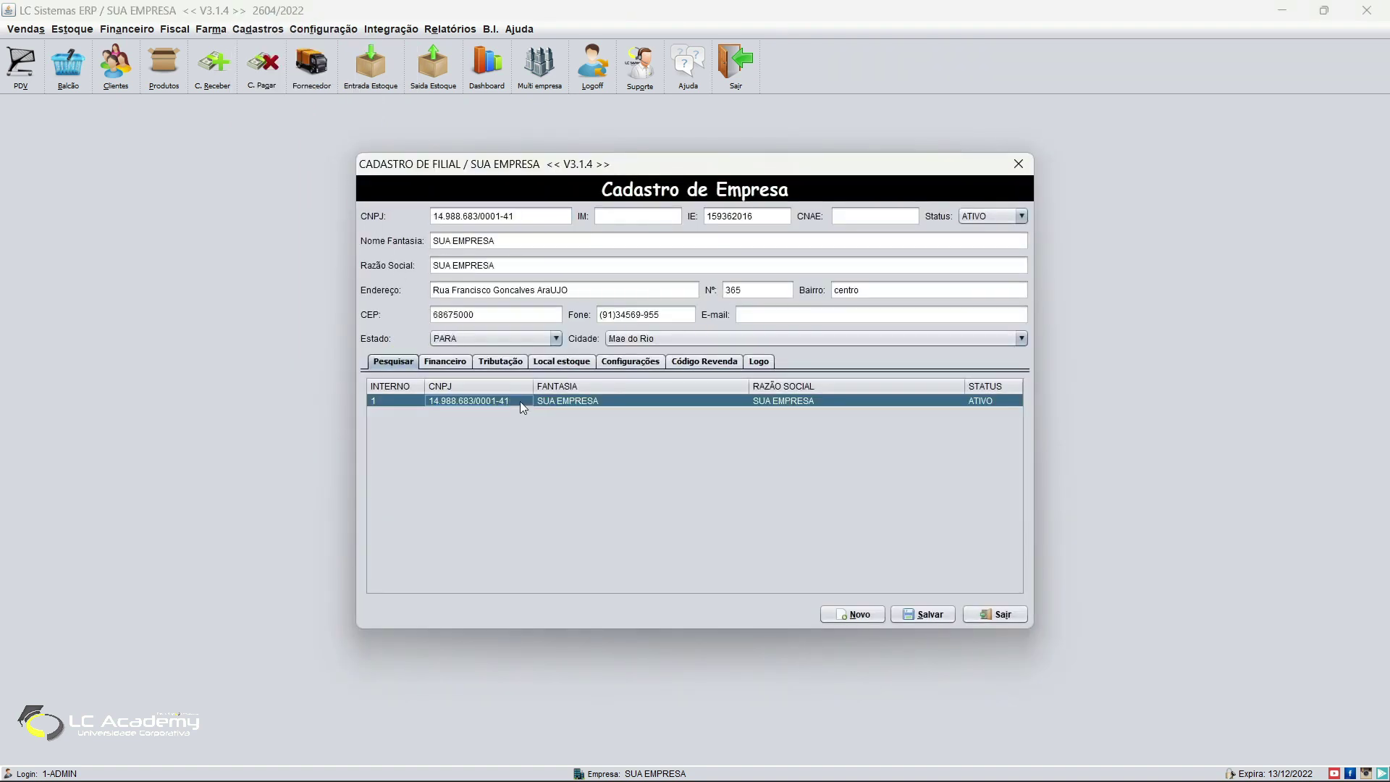
pyautogui.click(501, 362)
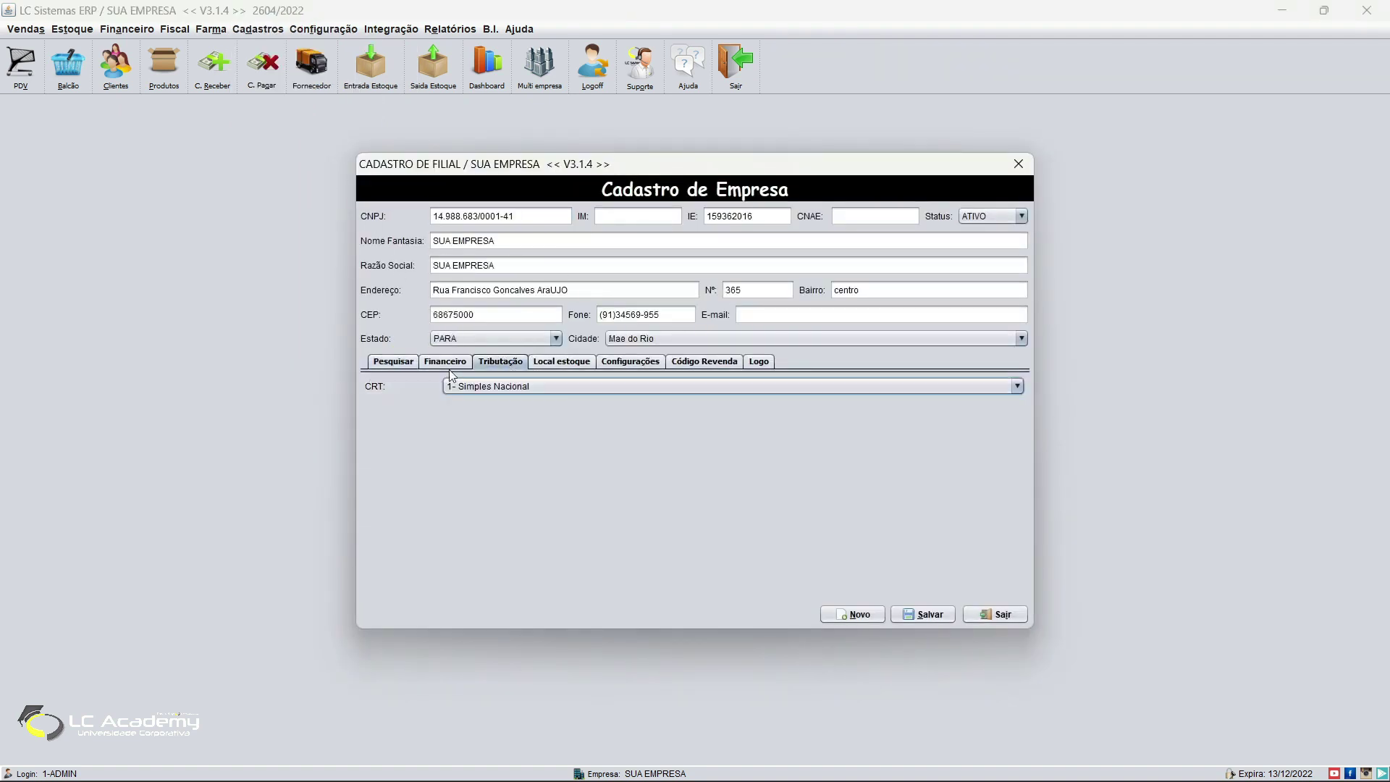
pyautogui.click(505, 387)
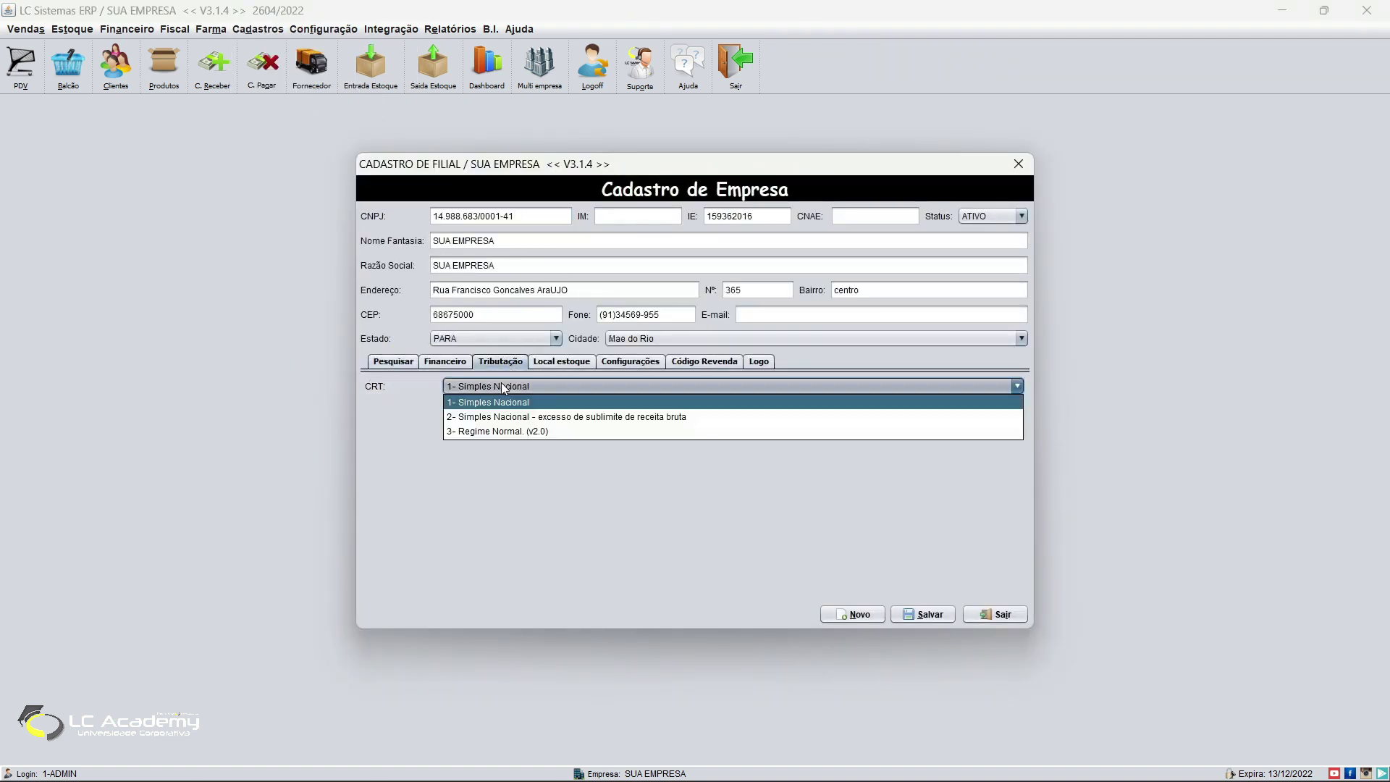
pyautogui.click(529, 431)
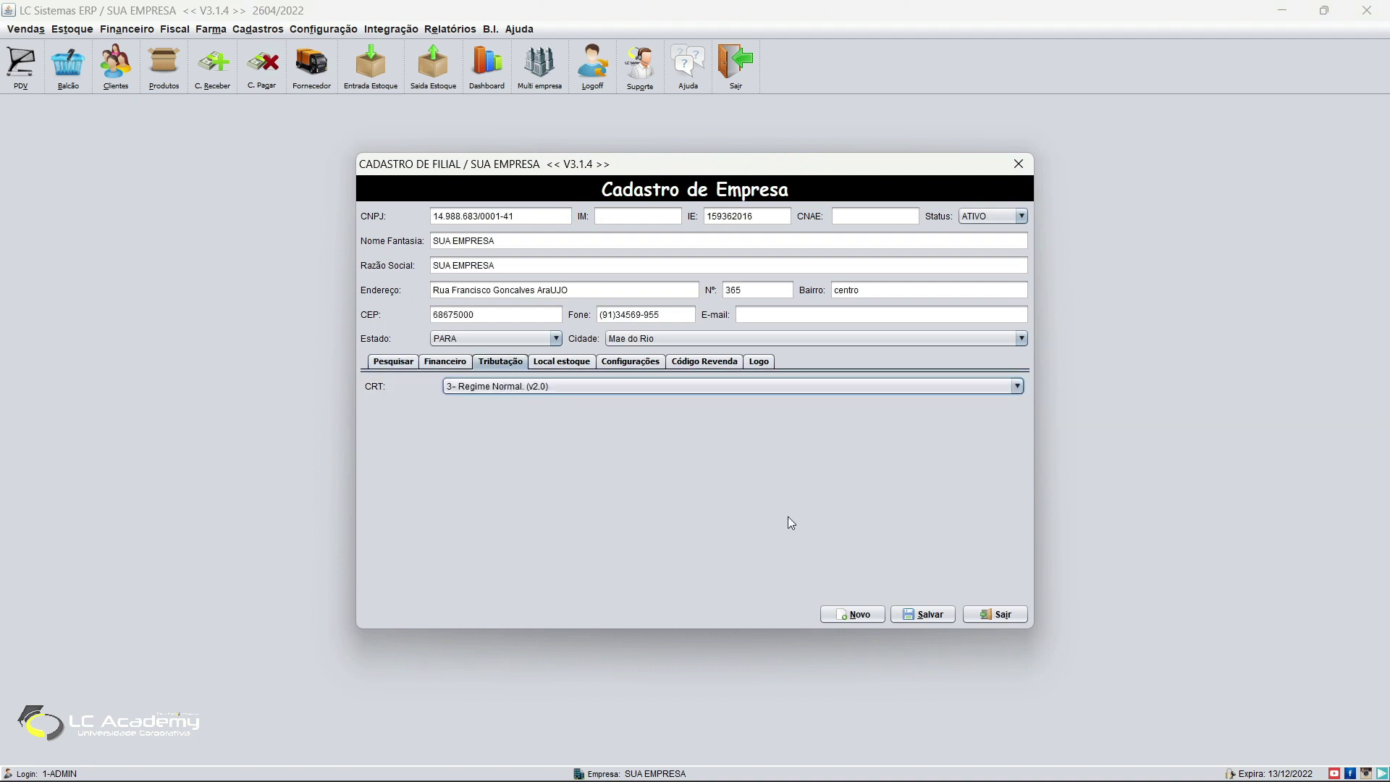
pyautogui.click(923, 614)
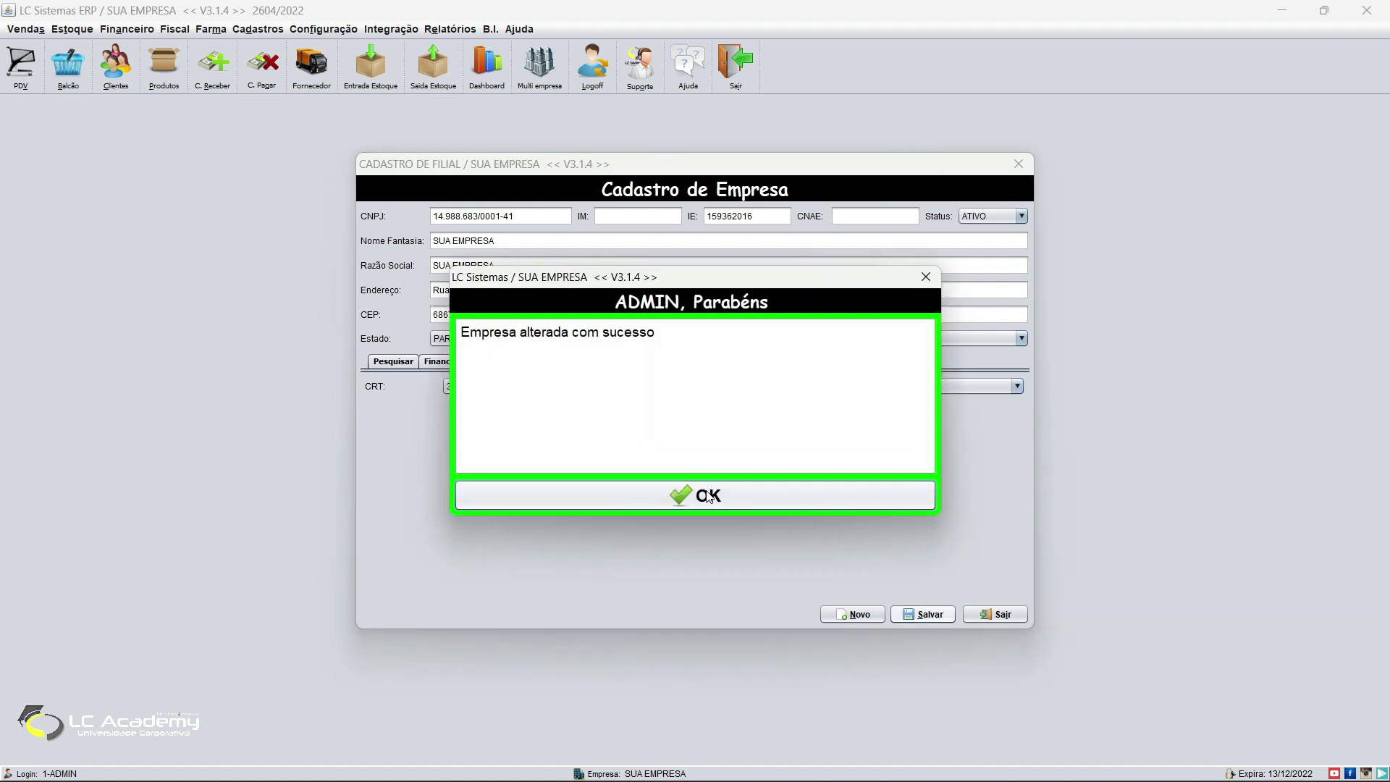
pyautogui.click(840, 495)
pyautogui.click(996, 614)
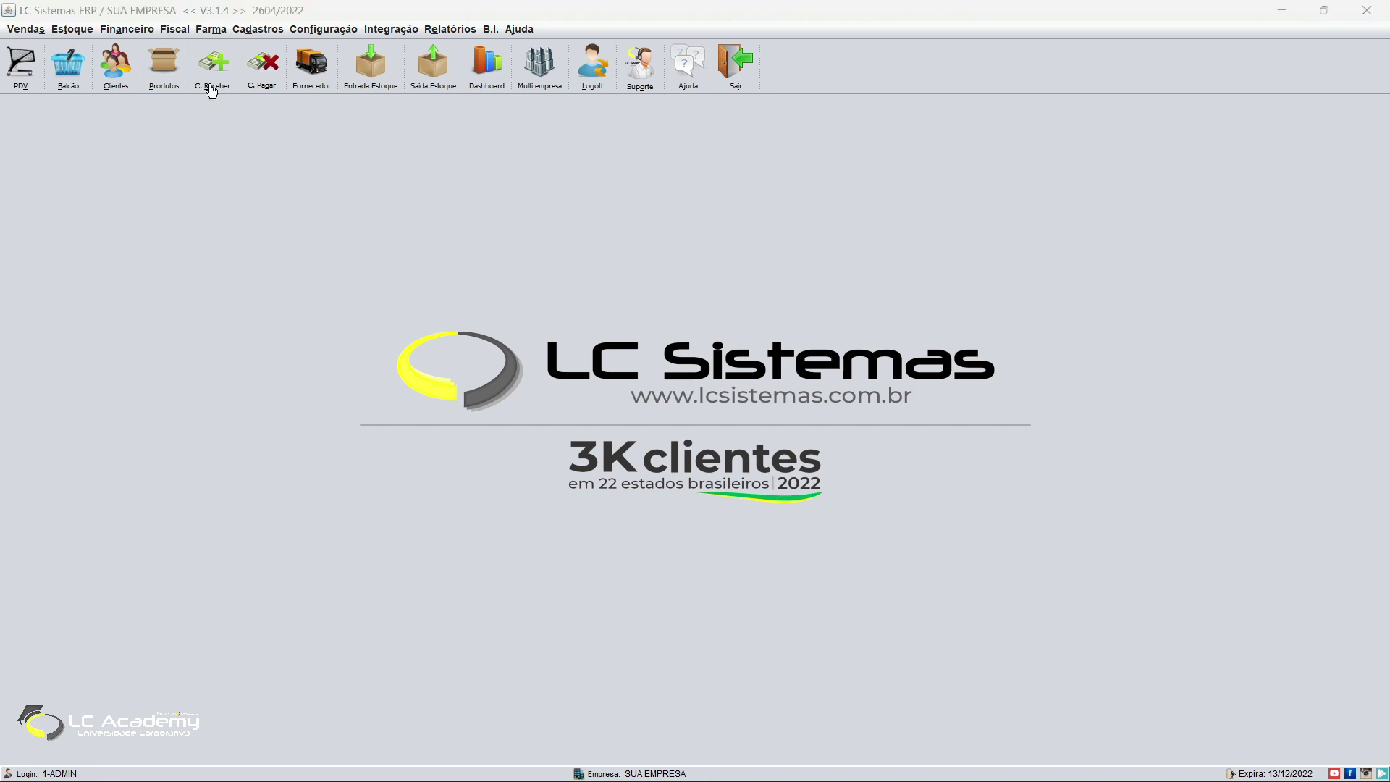
# Step: List all products with a '%' search and load product 107693
pyautogui.click(173, 87)
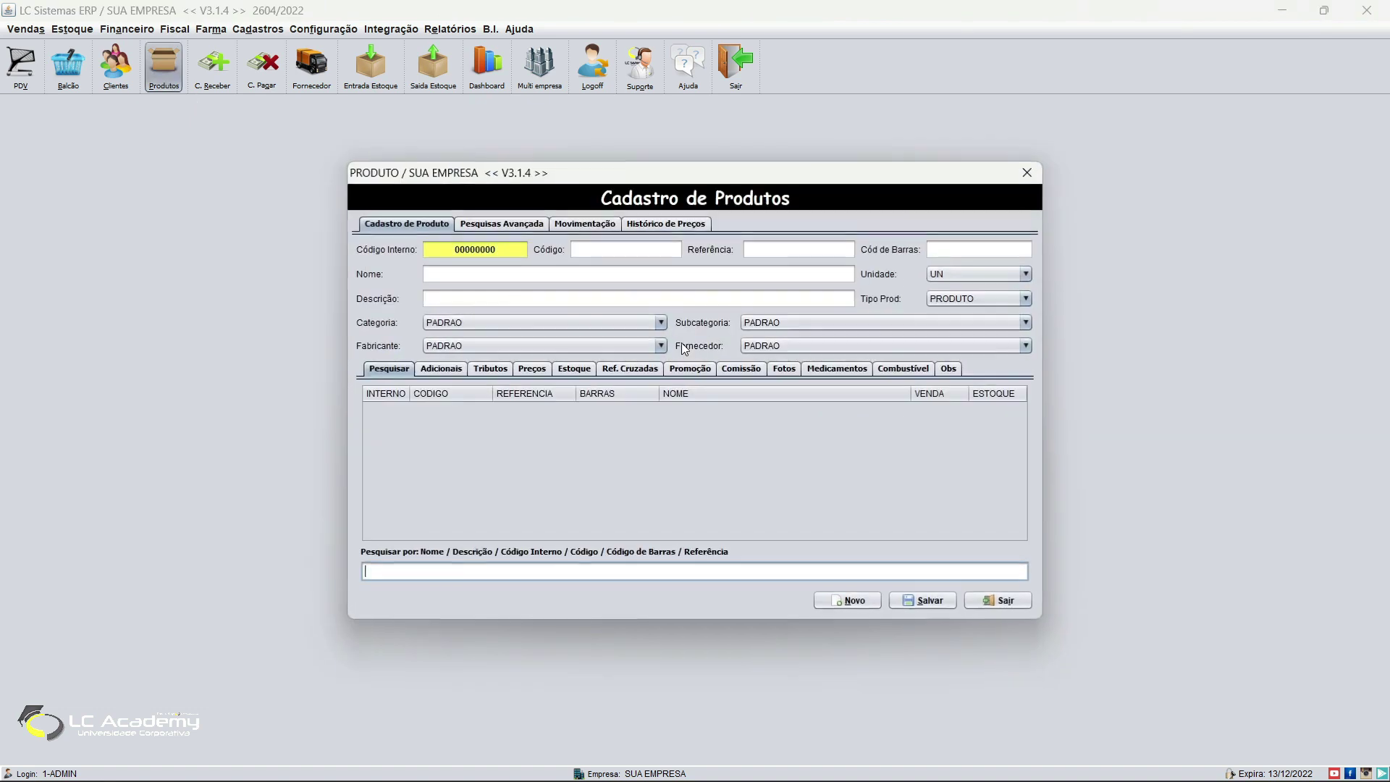
pyautogui.click(490, 371)
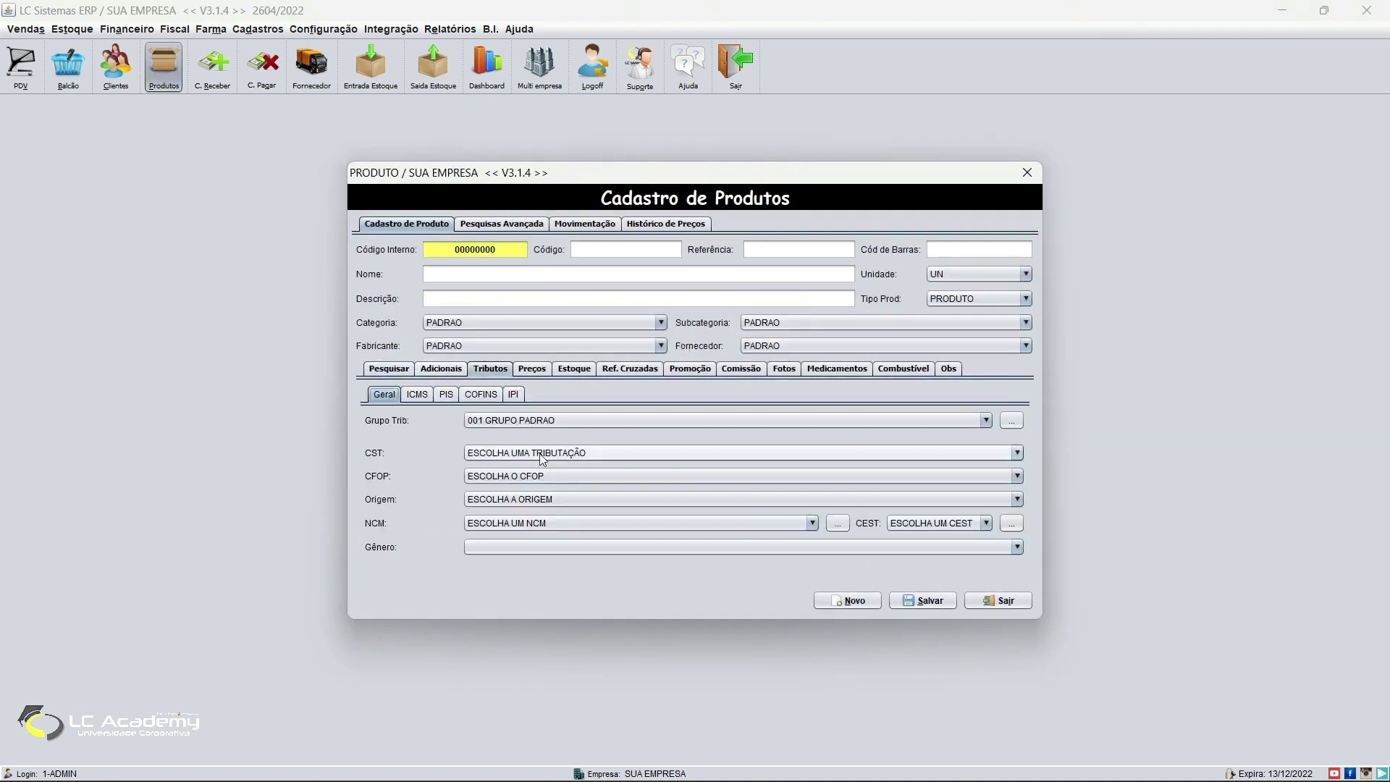
pyautogui.click(388, 368)
pyautogui.click(575, 575)
pyautogui.write('%')
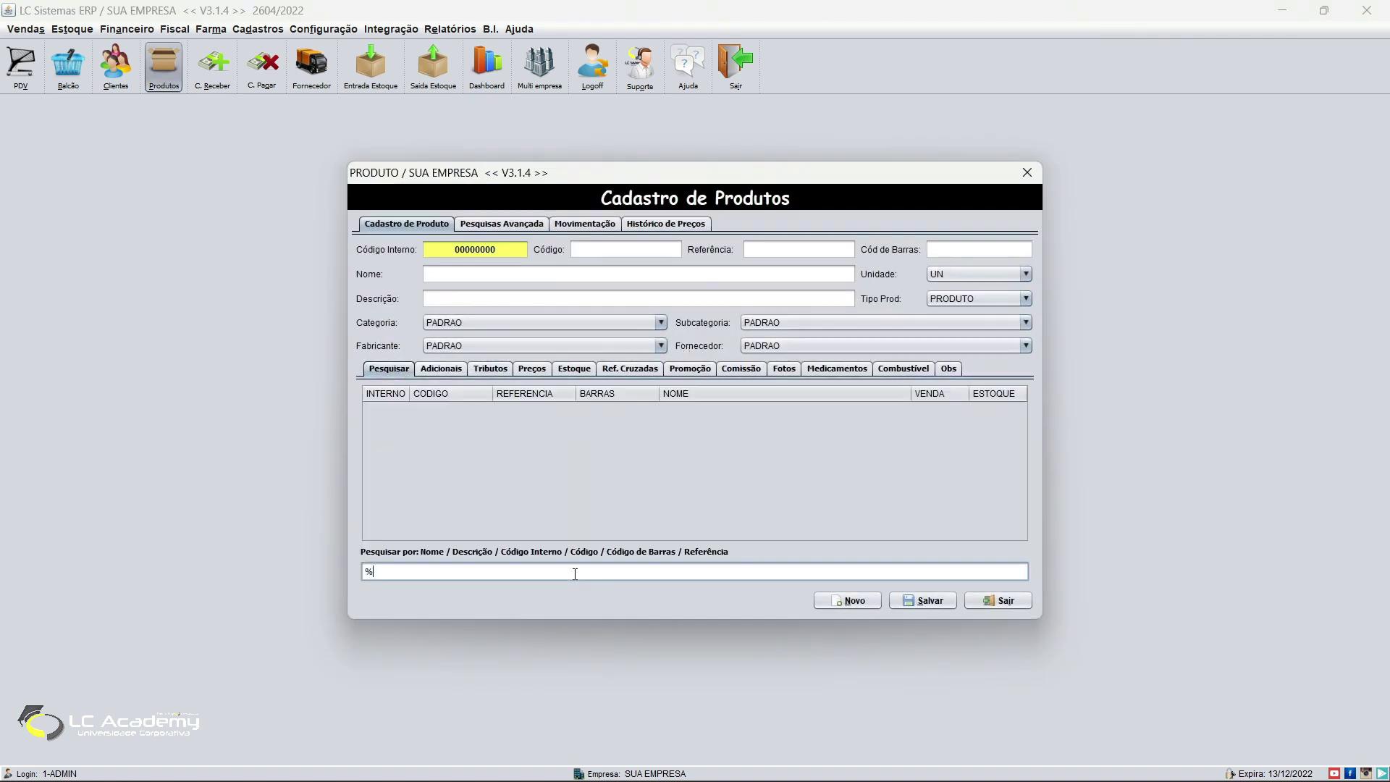
pyautogui.press('Return')
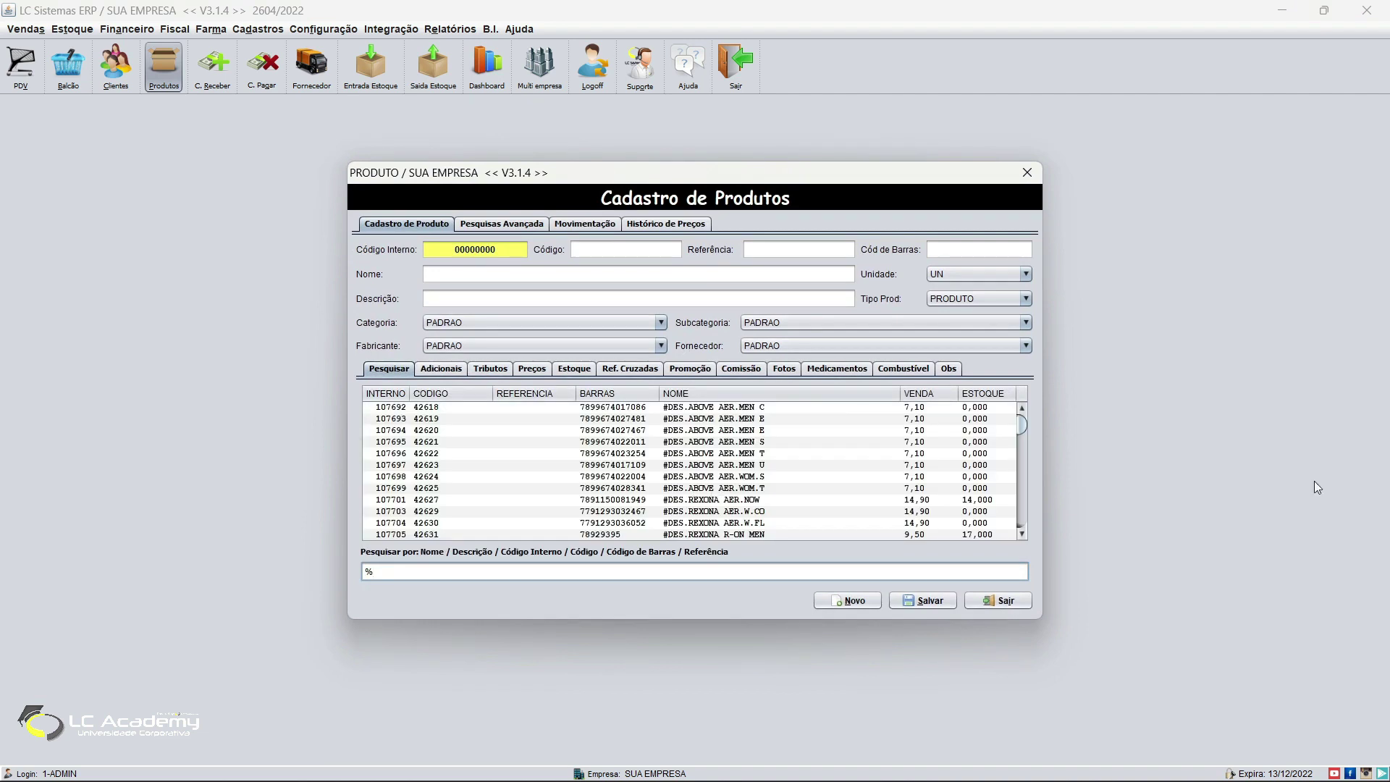
pyautogui.click(495, 418)
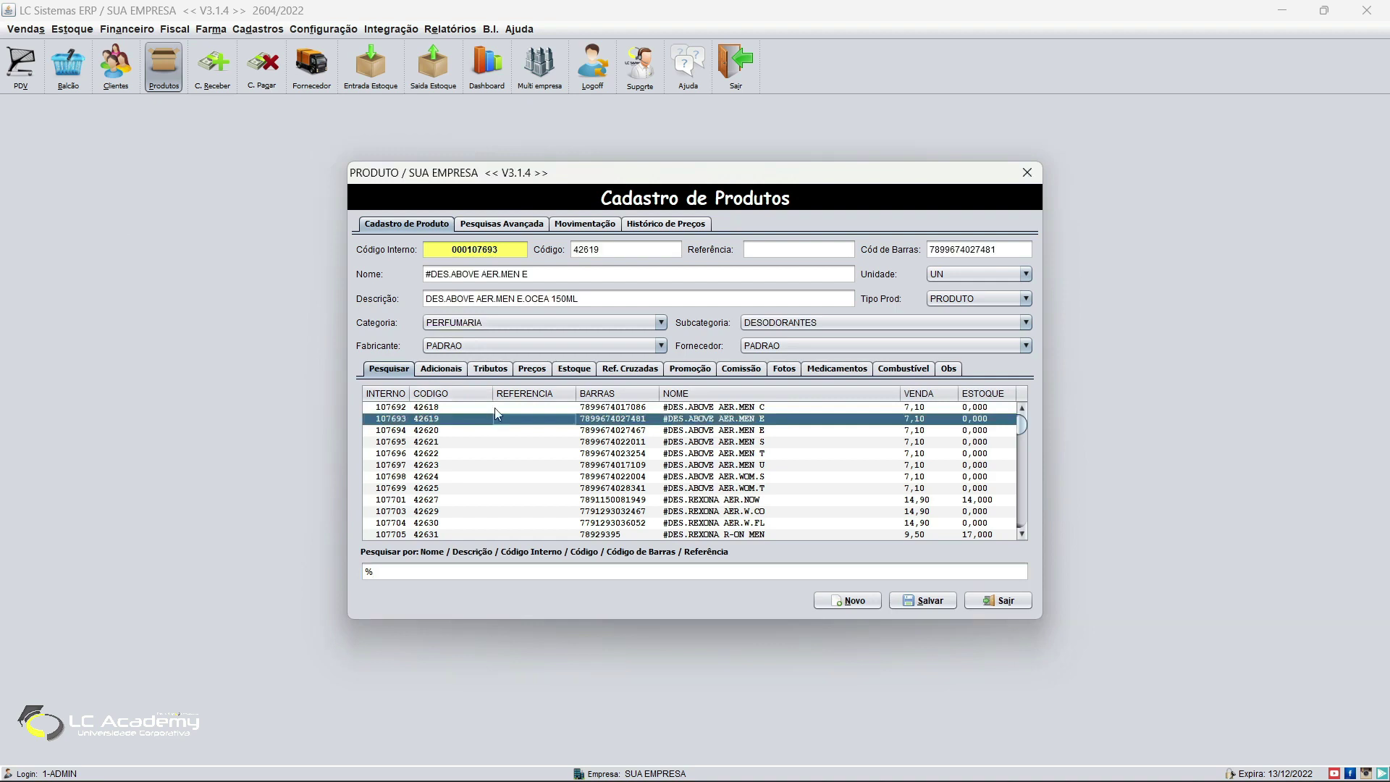
# Step: Assign CST 102 to DES.ABOVE AER.MEN E, save it, and close the register
pyautogui.click(929, 600)
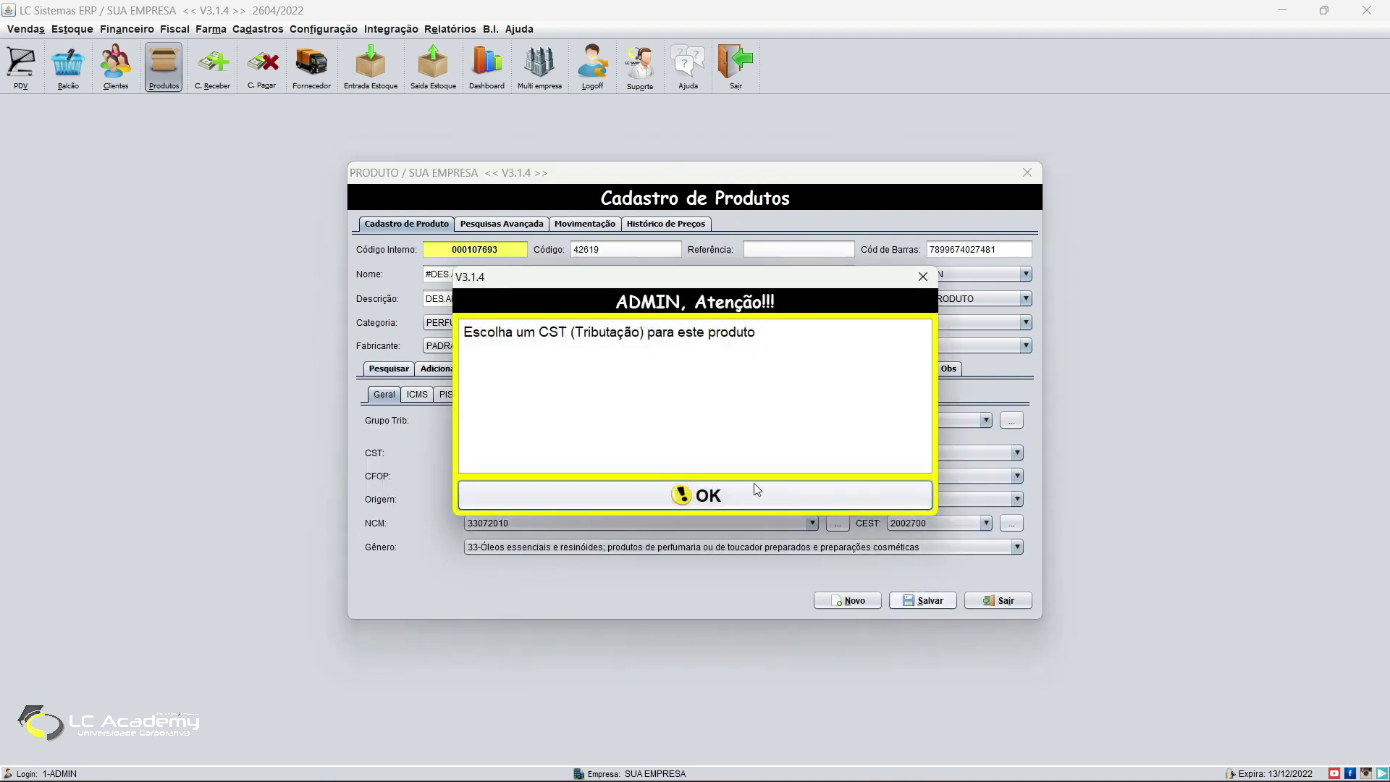
pyautogui.click(732, 488)
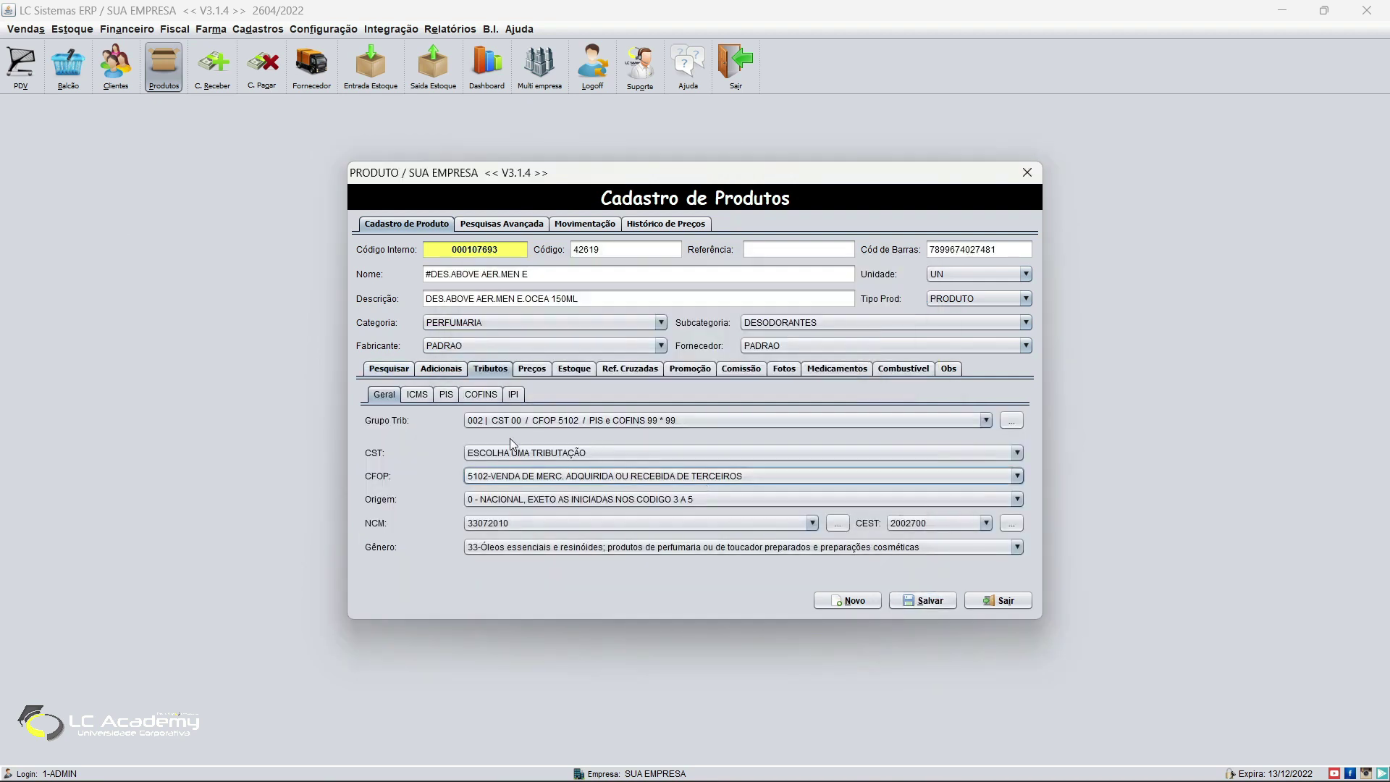
pyautogui.click(516, 452)
pyautogui.click(530, 484)
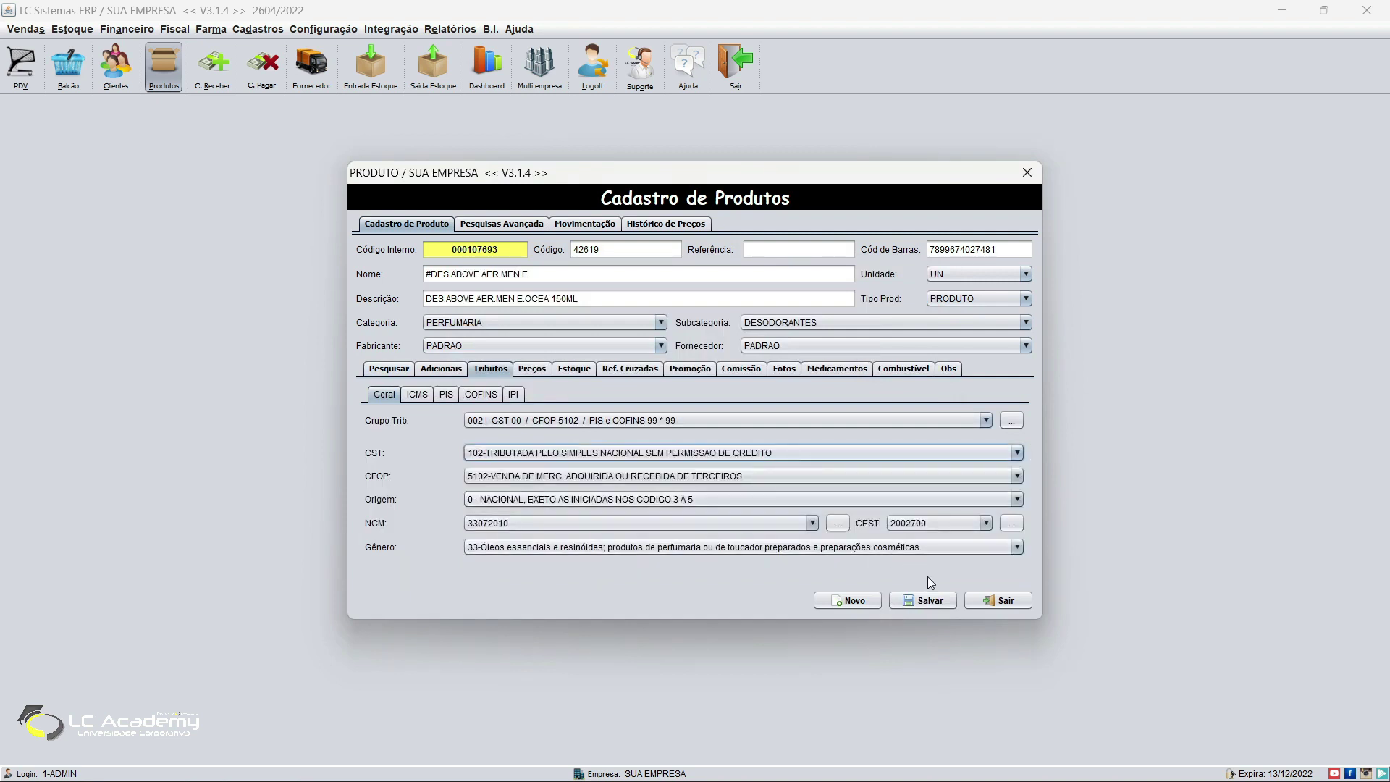
pyautogui.click(929, 600)
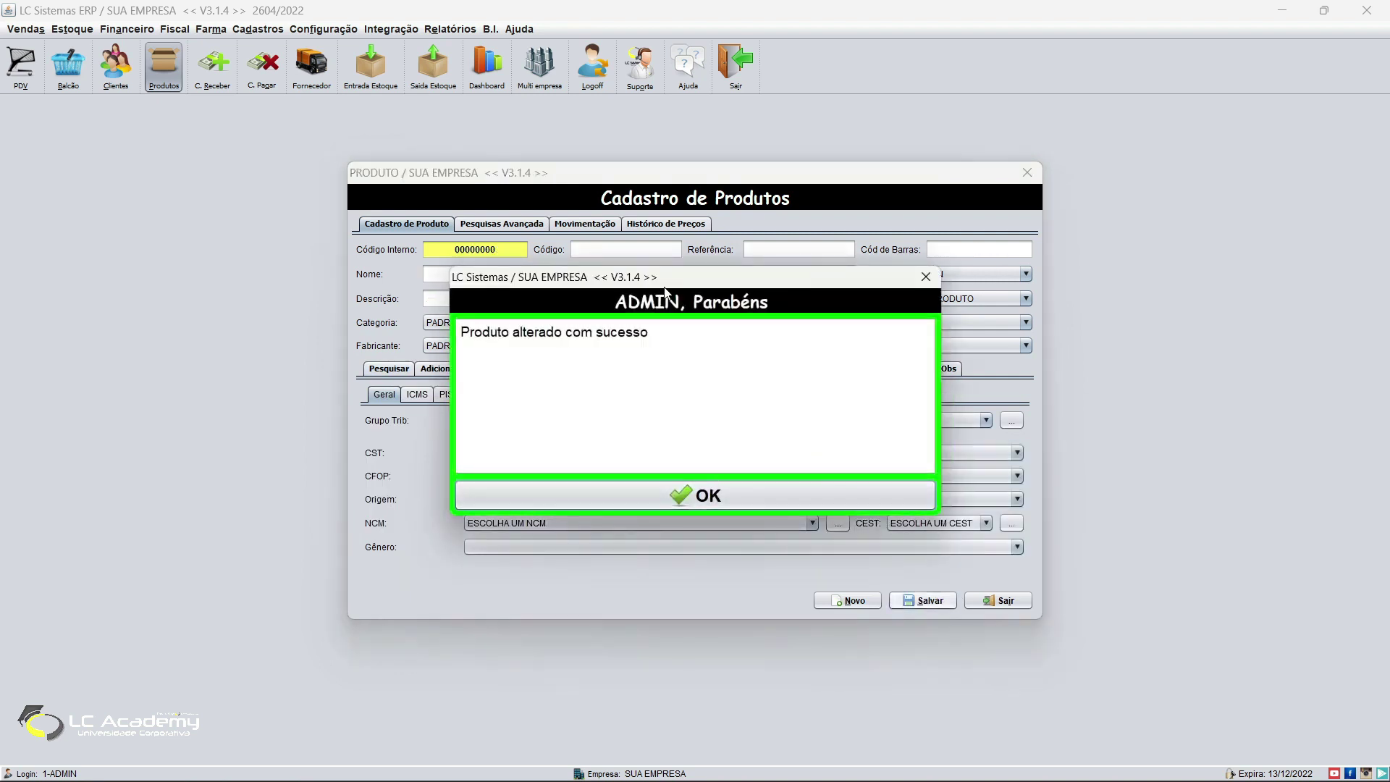
pyautogui.moveTo(664, 284); pyautogui.dragTo(707, 275)
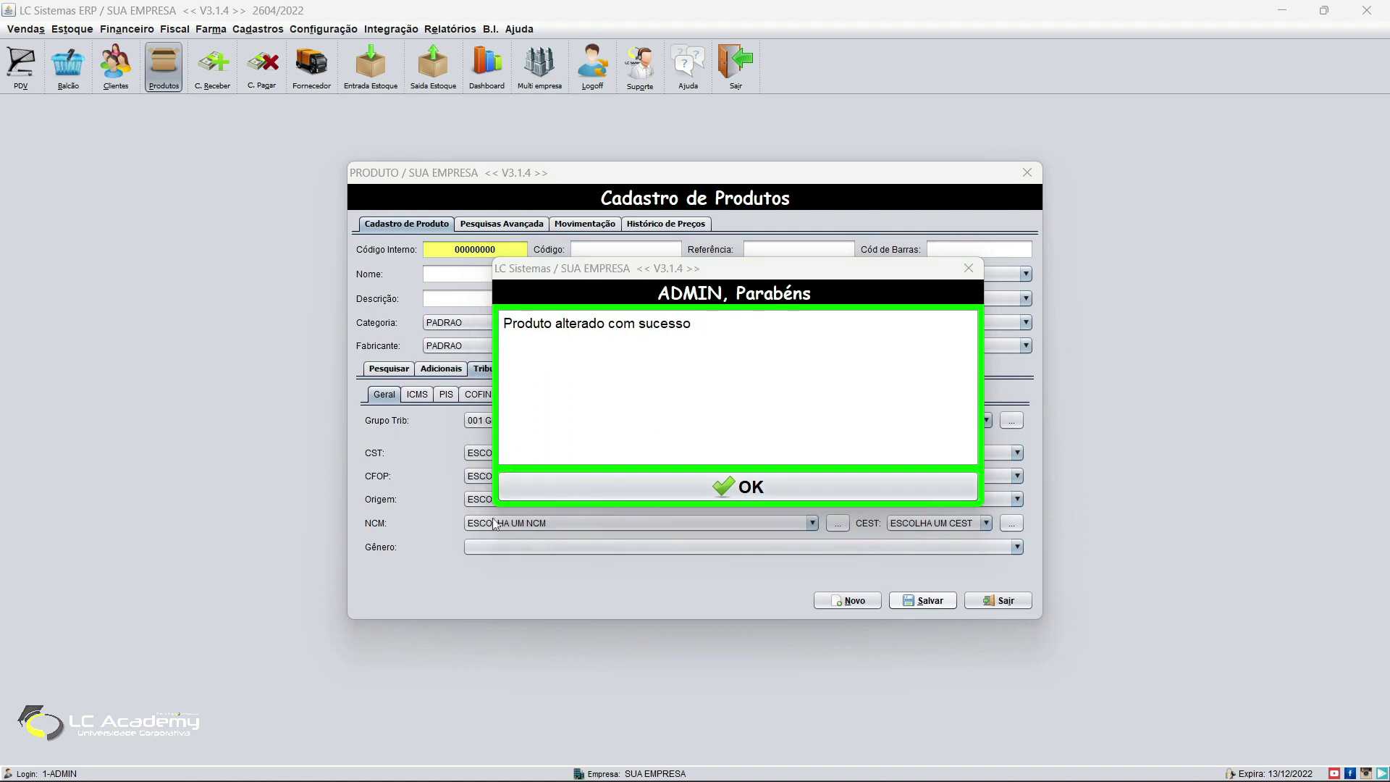
pyautogui.click(738, 487)
pyautogui.click(997, 601)
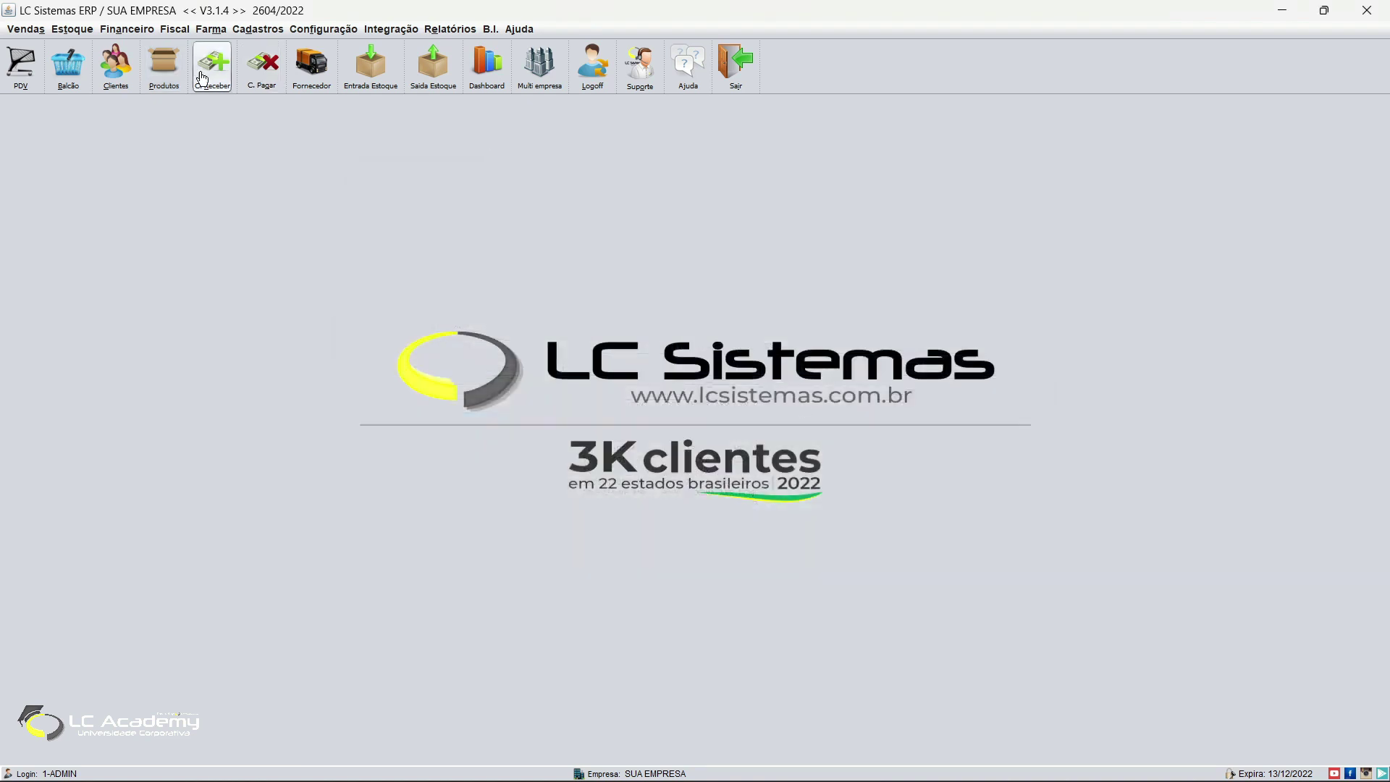
pyautogui.click(116, 66)
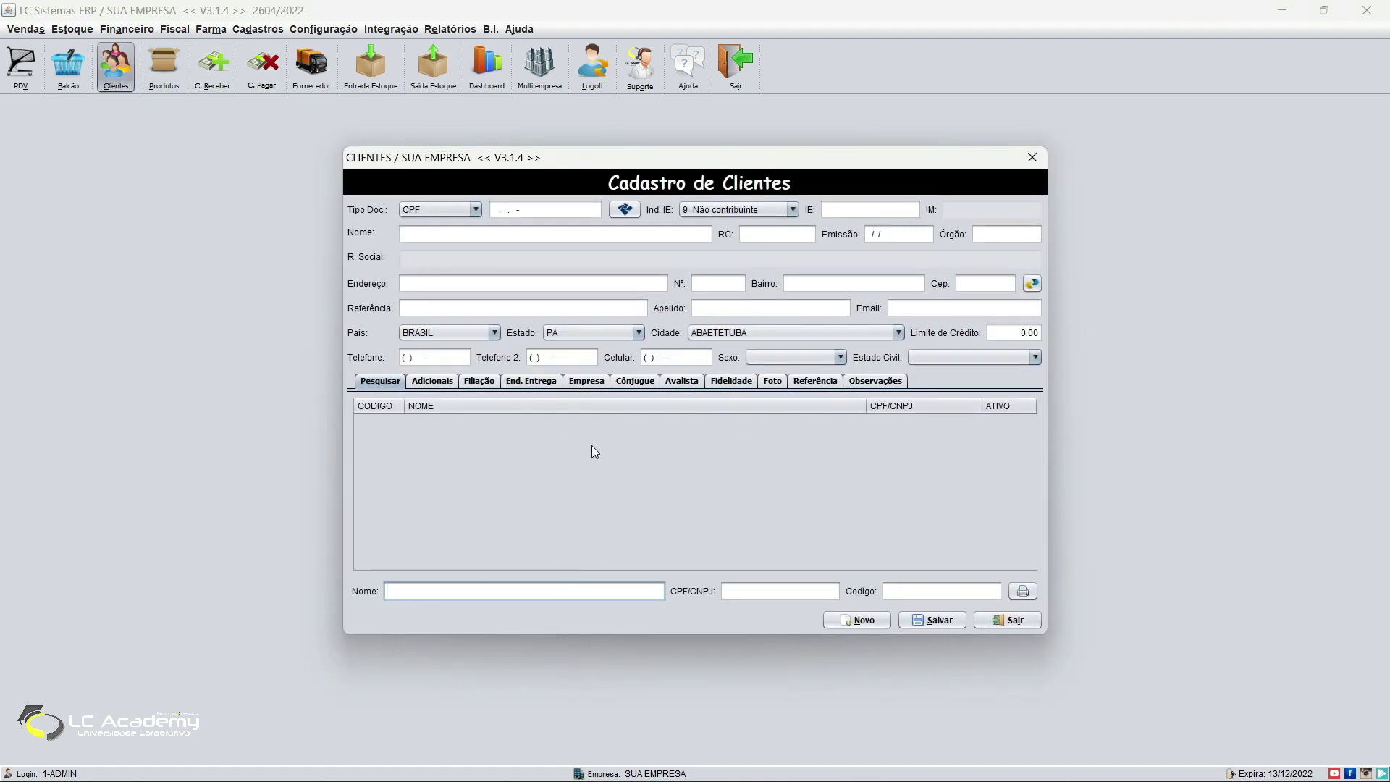
pyautogui.click(932, 620)
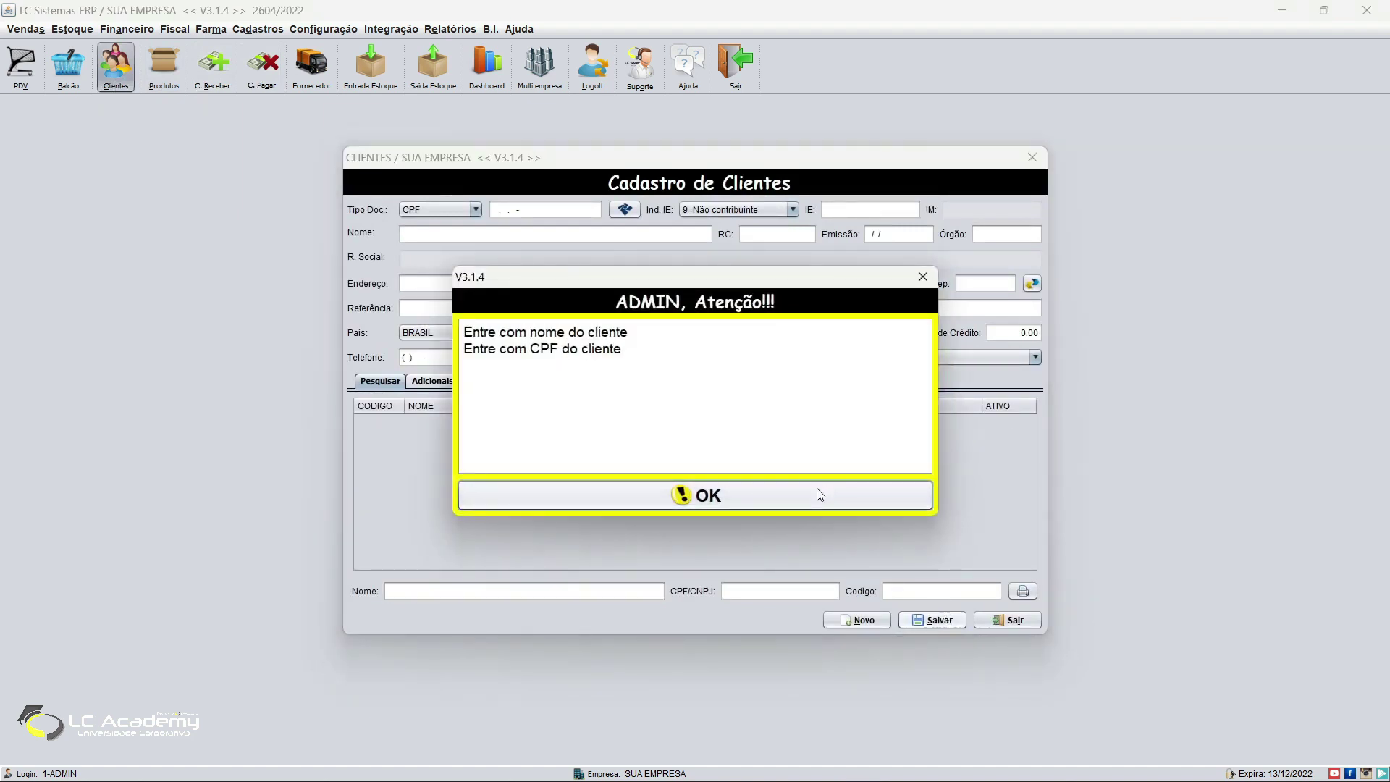
pyautogui.click(818, 489)
pyautogui.click(981, 620)
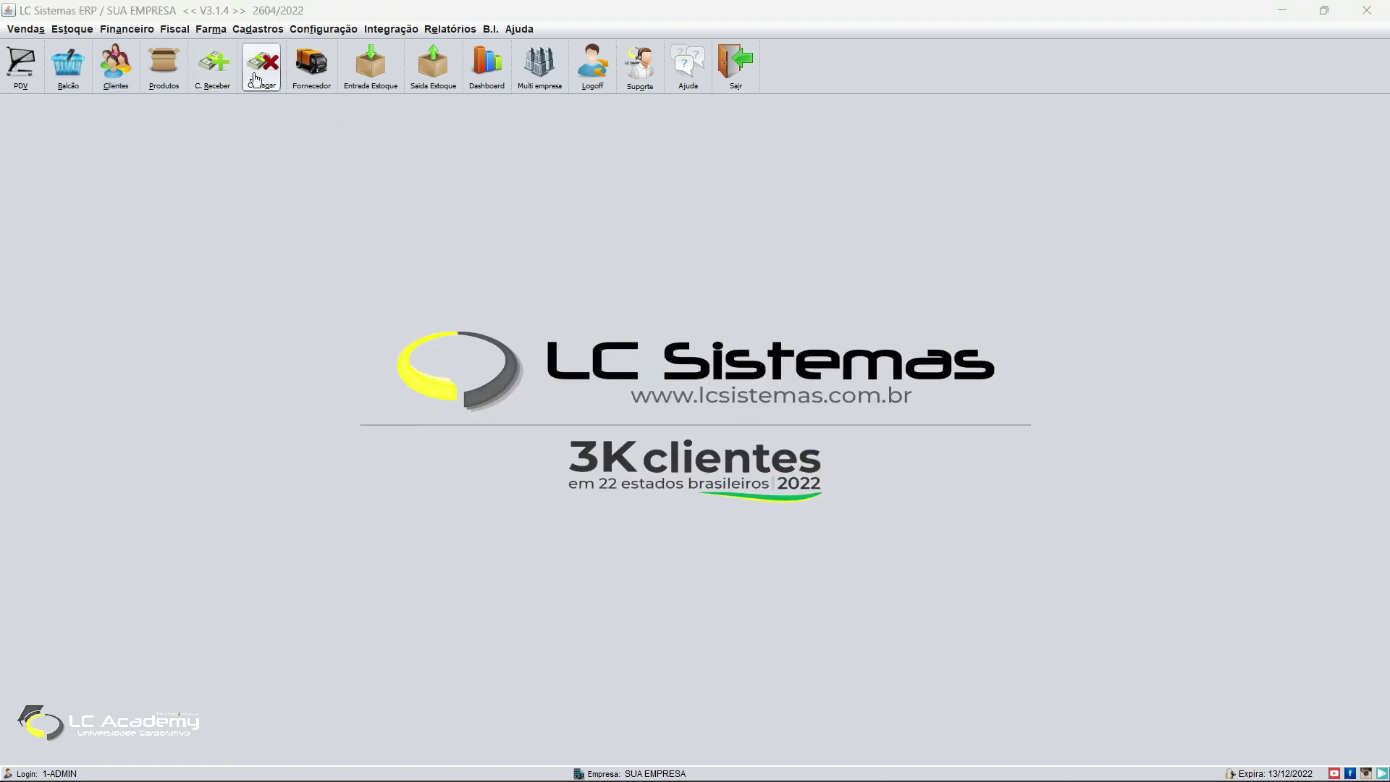
pyautogui.click(212, 65)
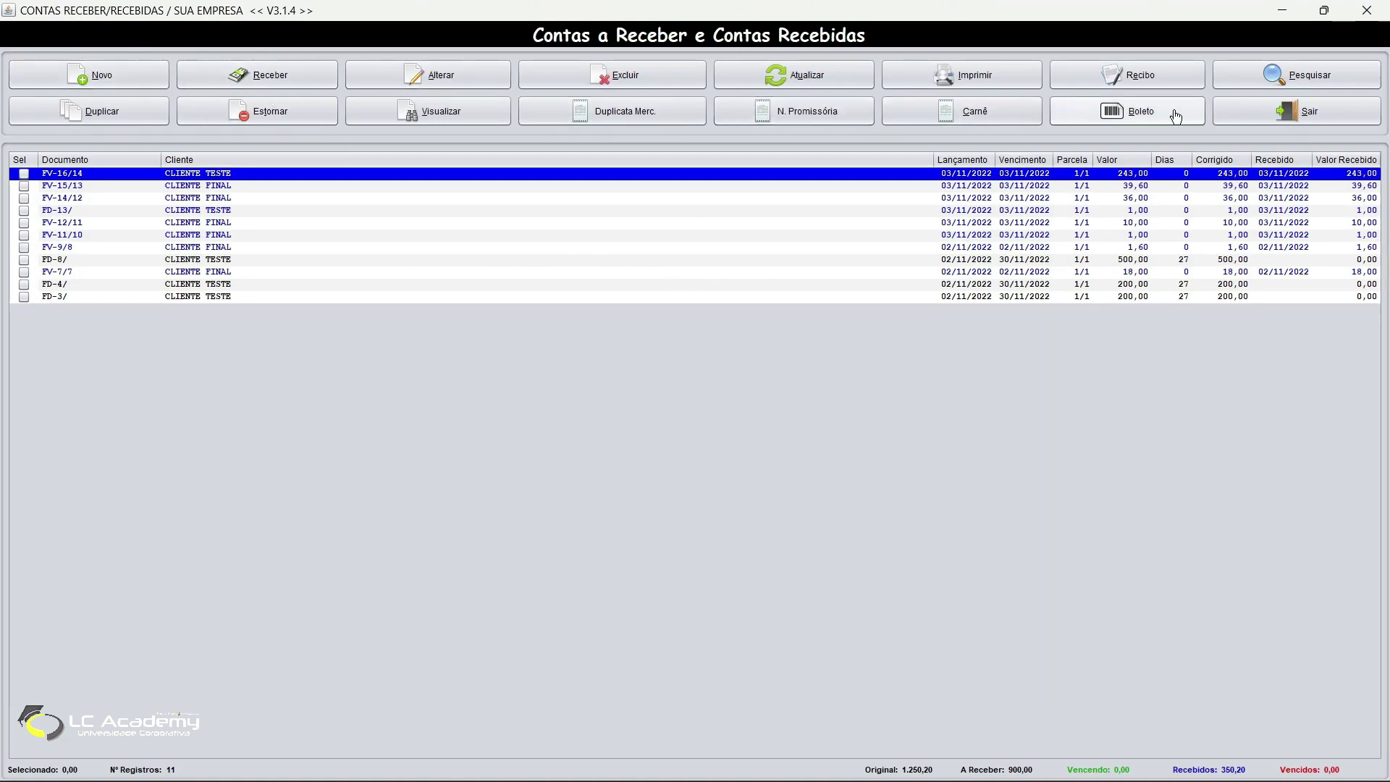
pyautogui.click(1289, 115)
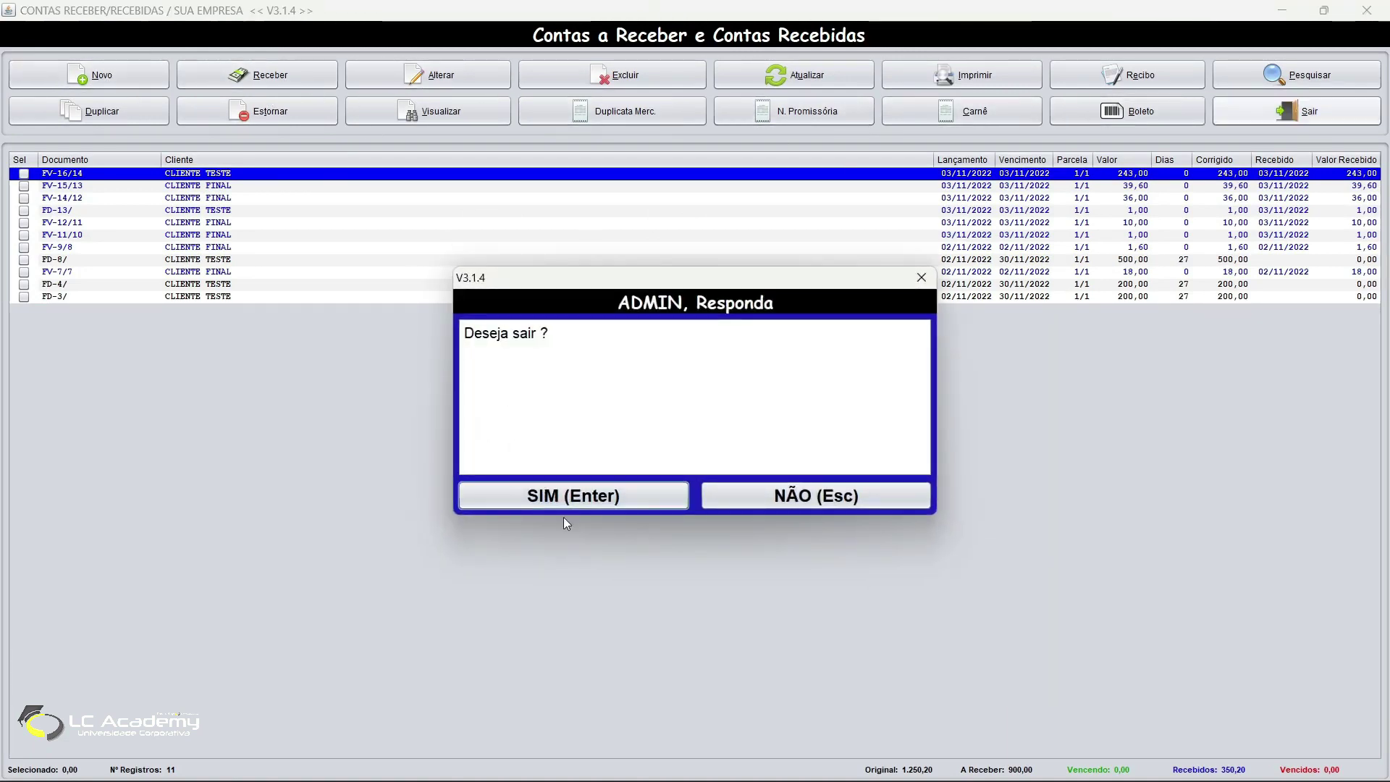
pyautogui.click(570, 501)
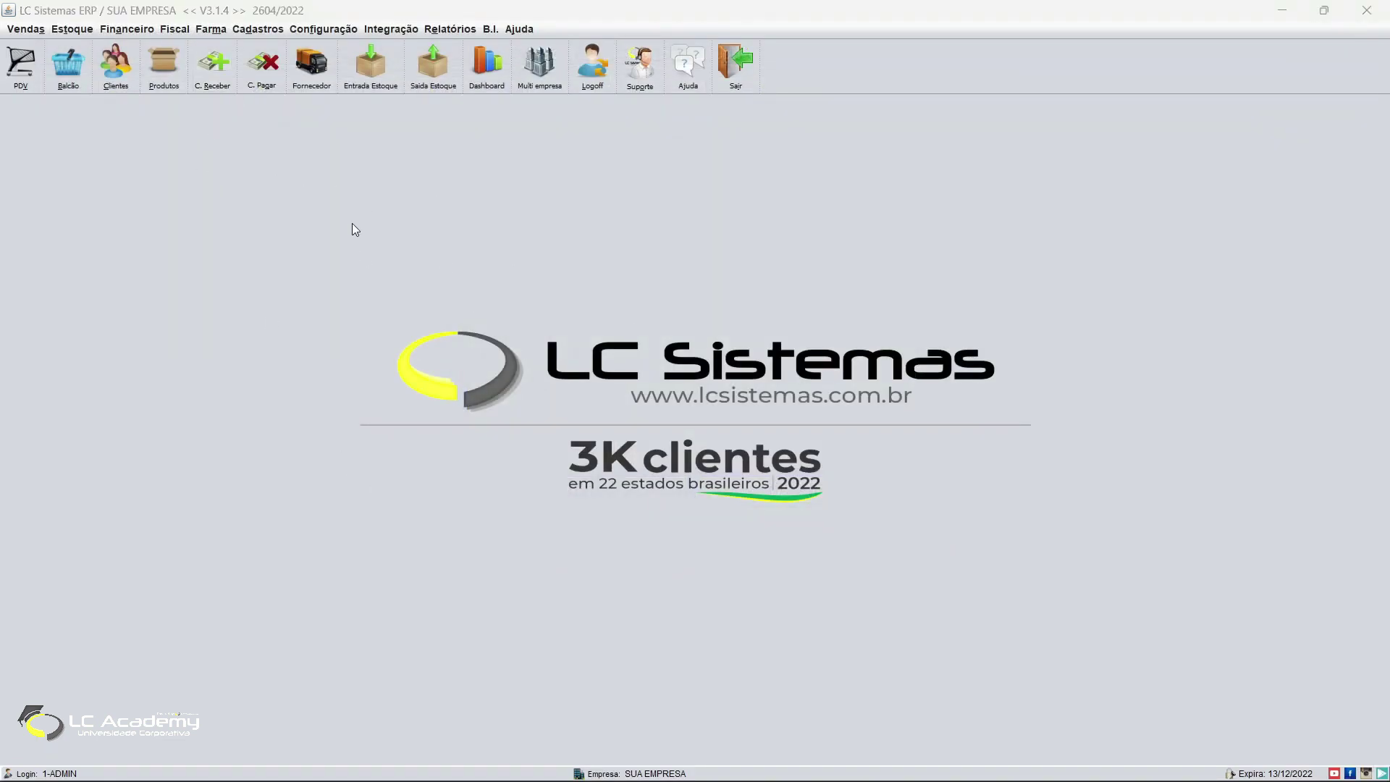
pyautogui.click(20, 64)
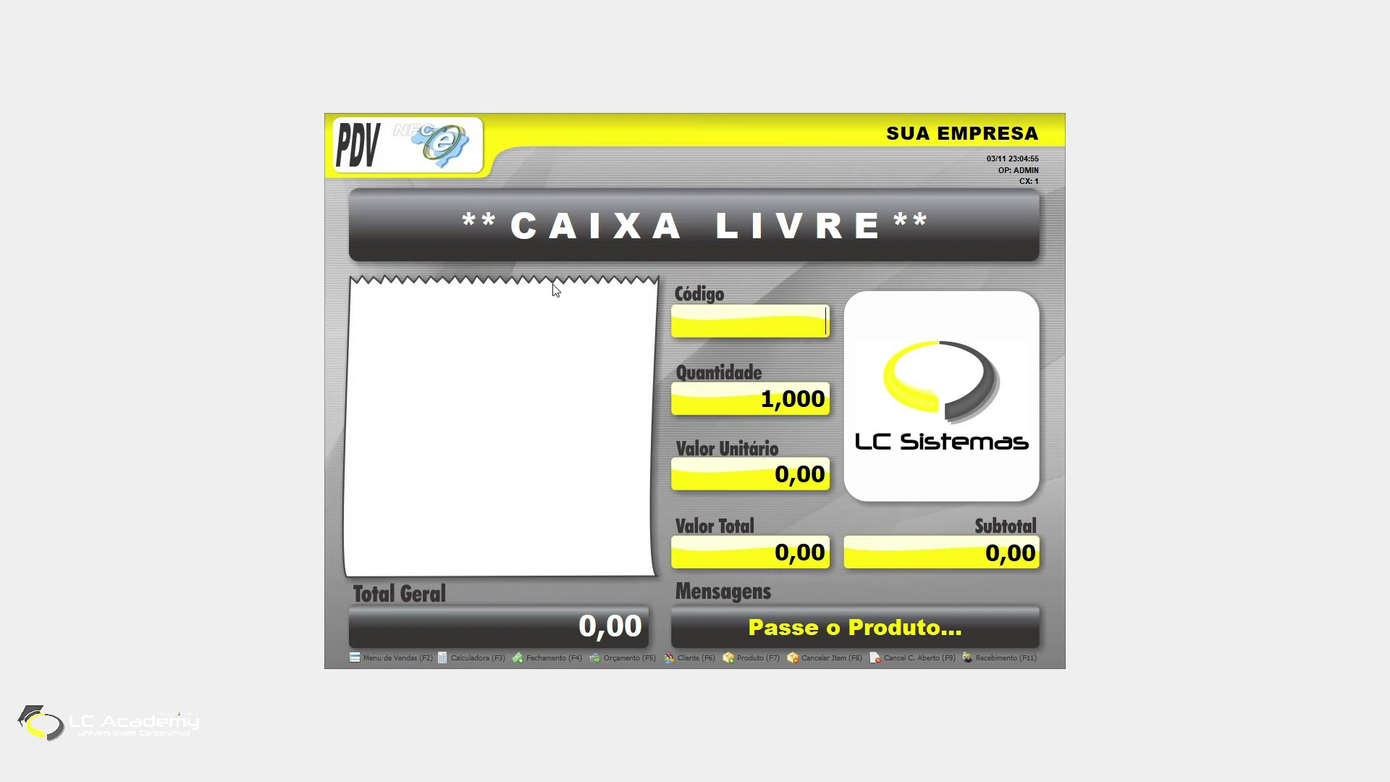
# Step: Check for a pending sale to cancel, then add one #DES.ABOVE AER.MEN C to the sale
pyautogui.press('F2')
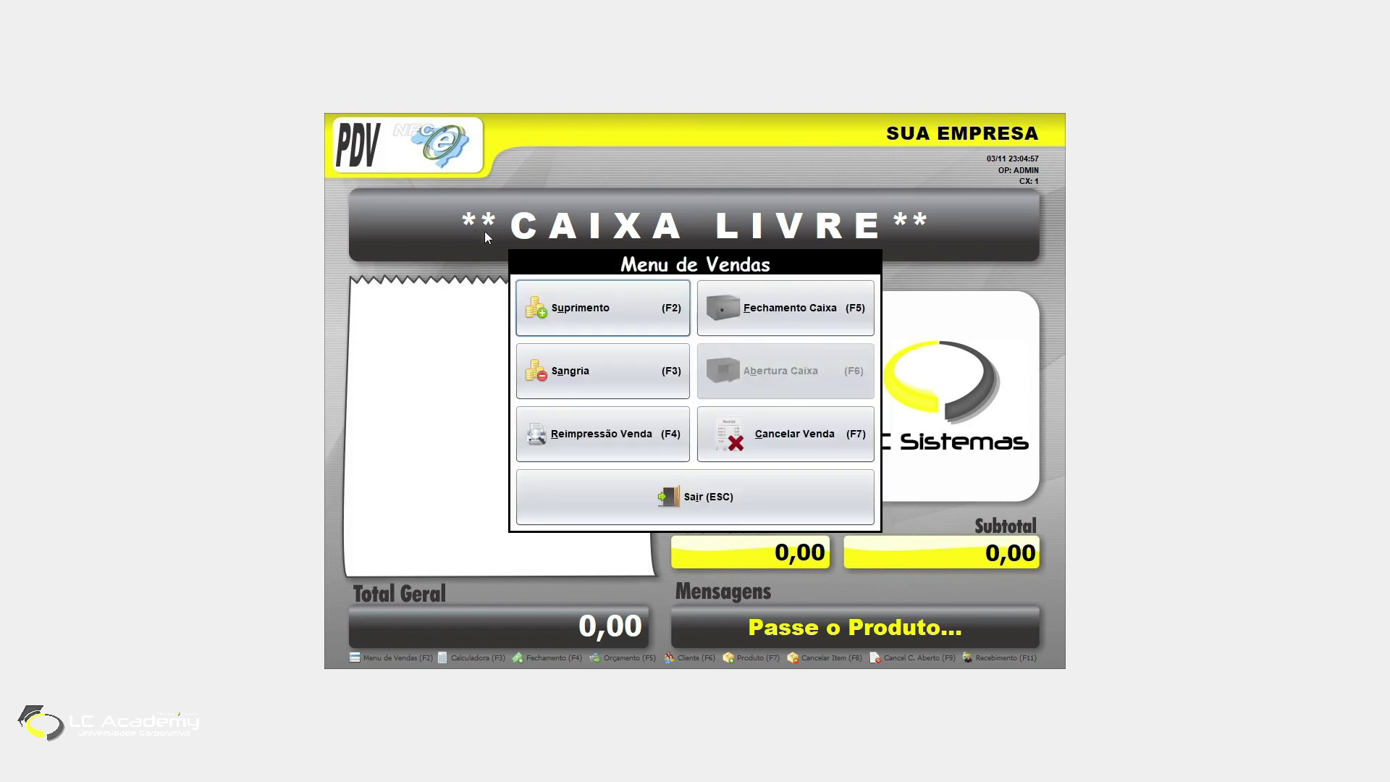
pyautogui.press('F7')
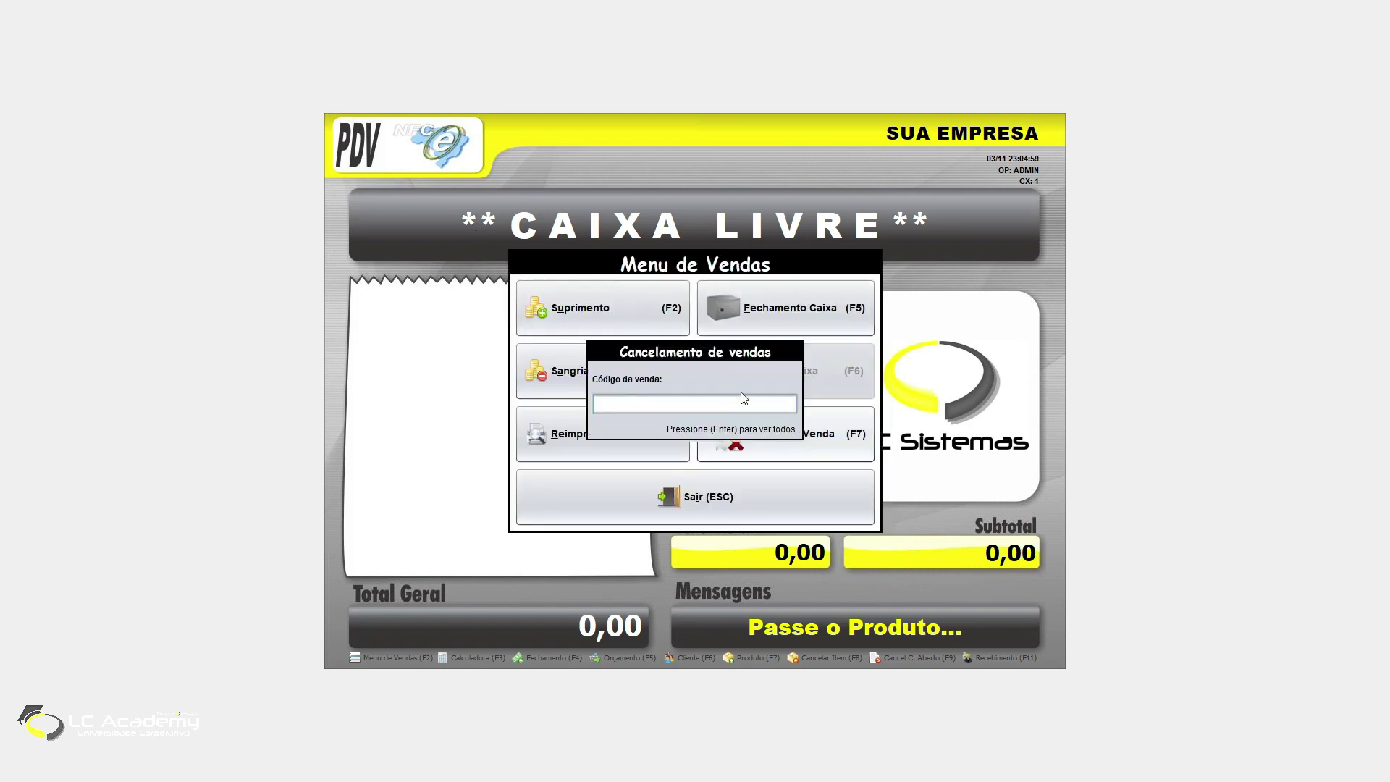
pyautogui.press('Escape')
pyautogui.press('Escape')
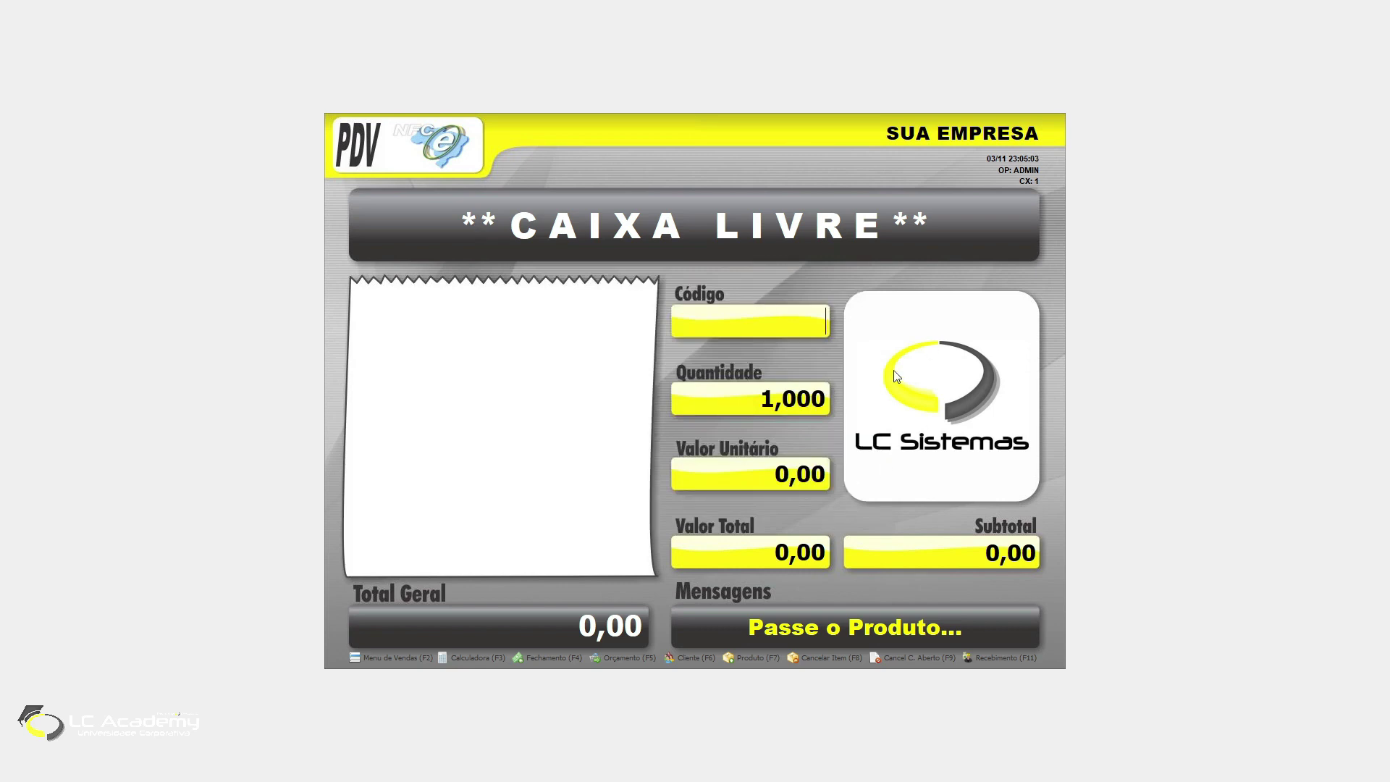
pyautogui.press('F7')
pyautogui.press('F7')
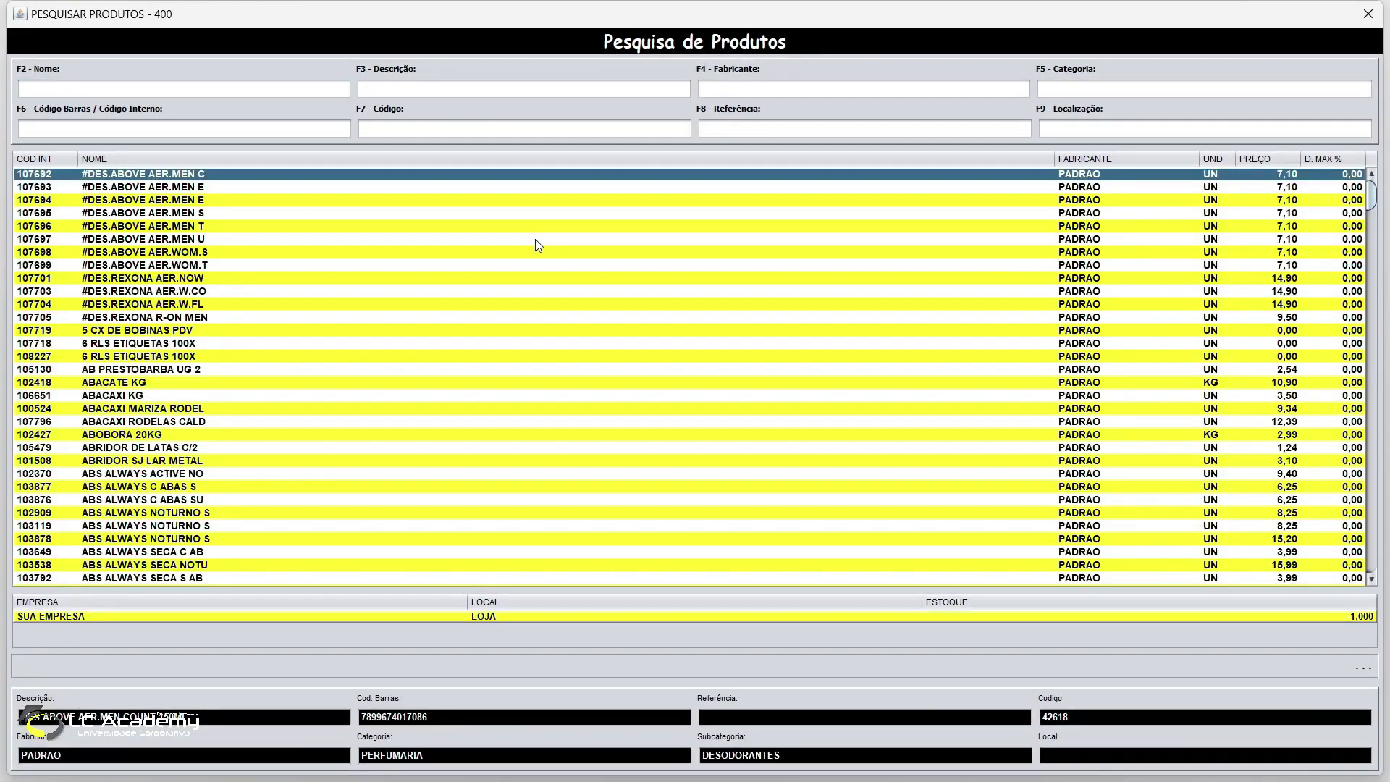
pyautogui.press('Return')
pyautogui.press('Return')
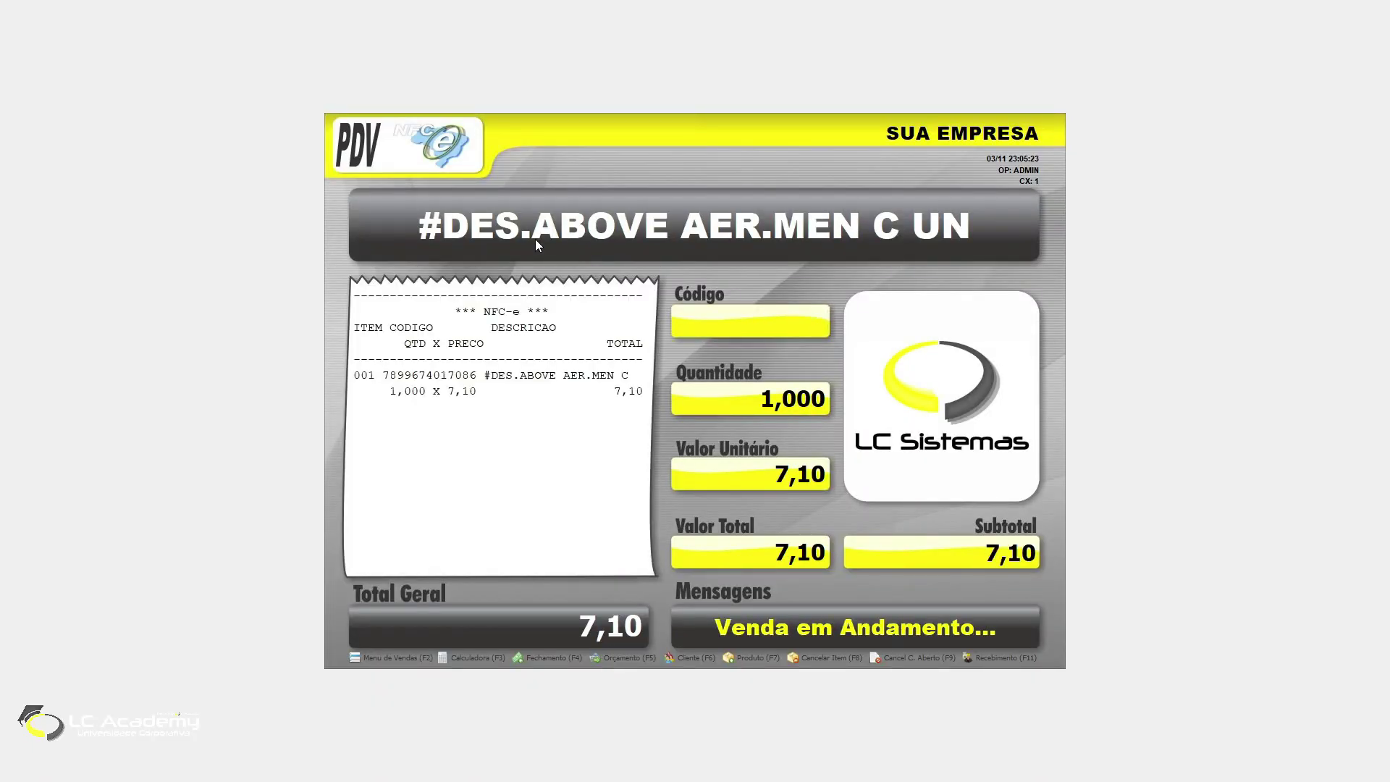
# Step: Close the 7,10 sale with DINHEIRO (cash) payment and issue the NFC-e
pyautogui.press('F4')
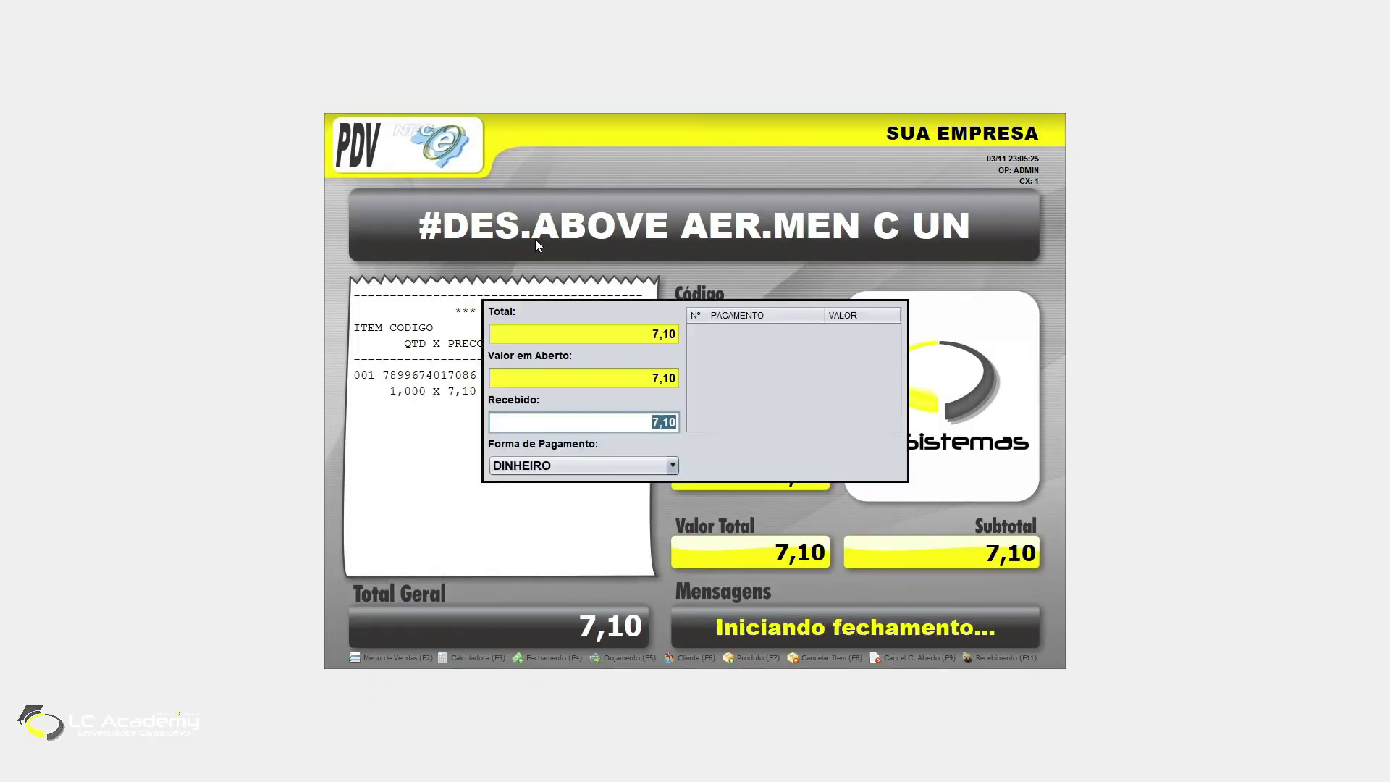
pyautogui.press('Return')
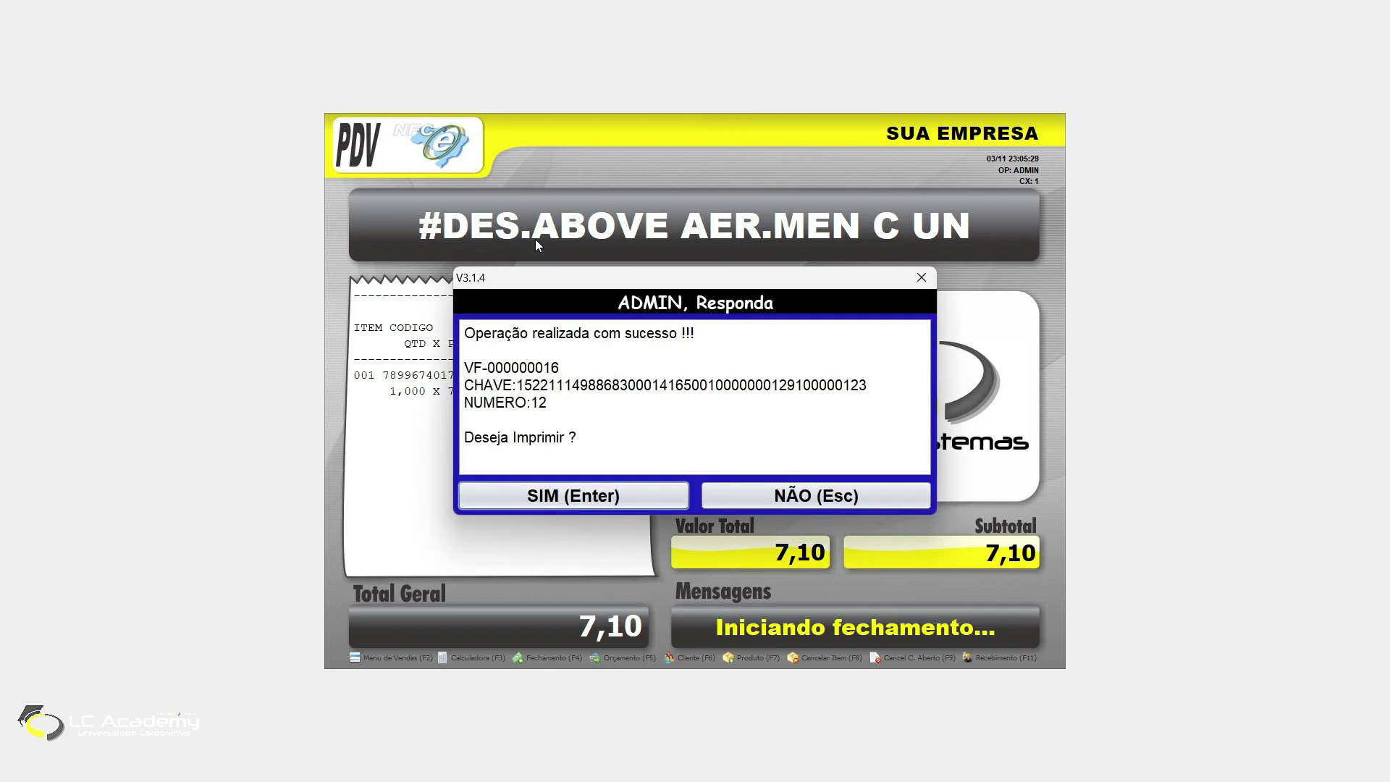
pyautogui.press('Return')
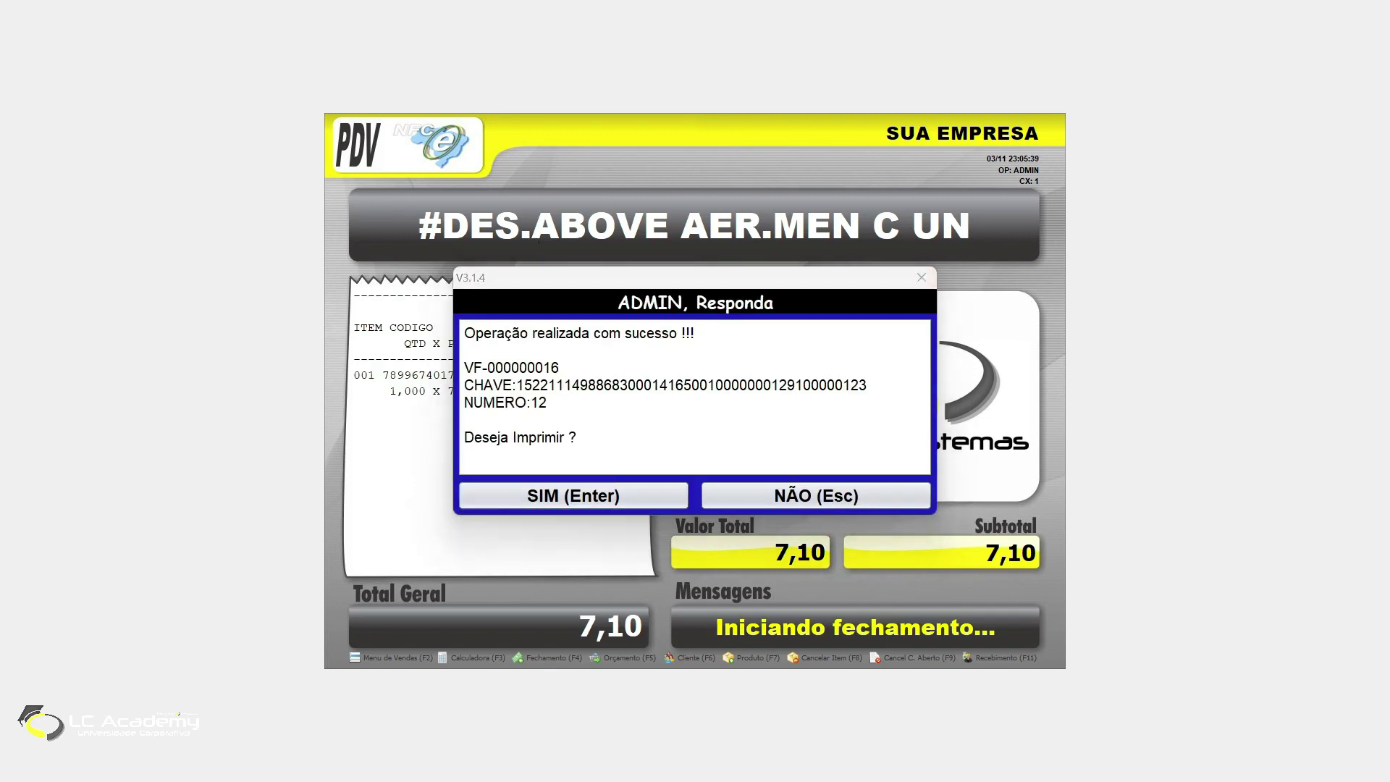